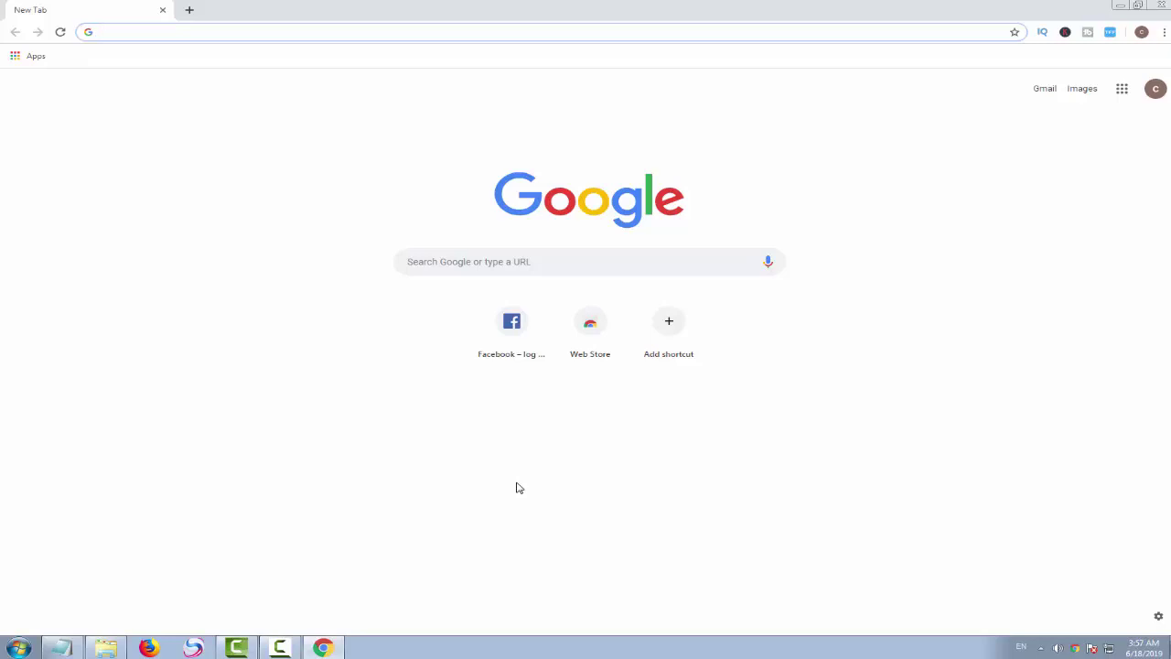
Open the Daraz Seller Center site at sellercenter.daraz.pk
left_click(552, 265)
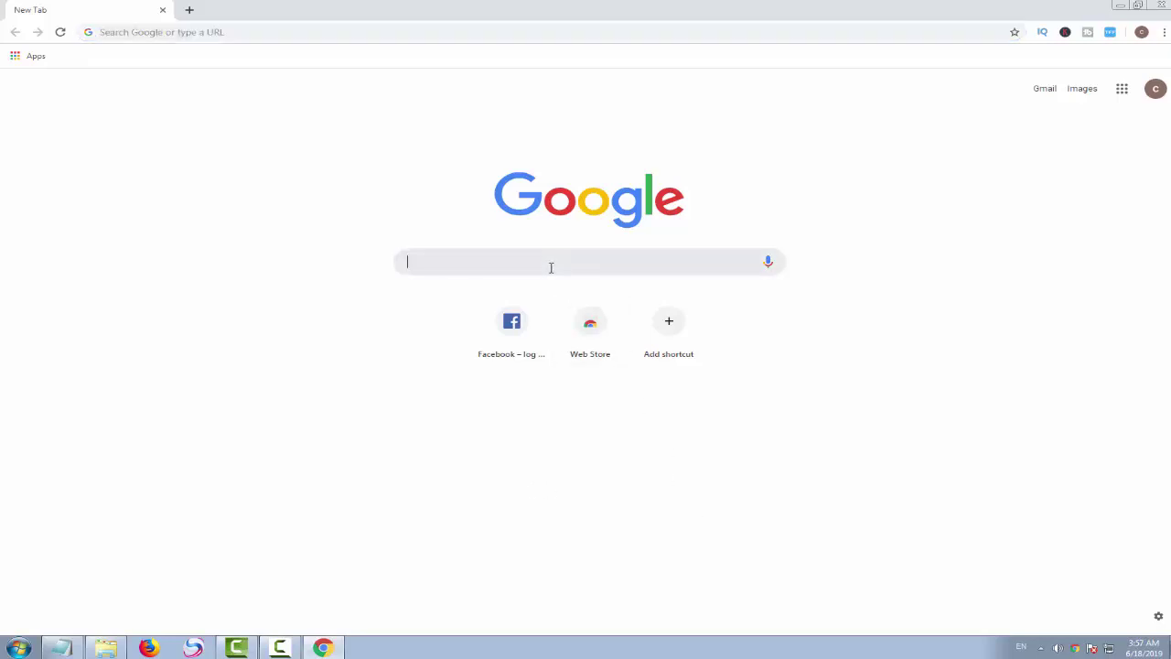
type("daraz")
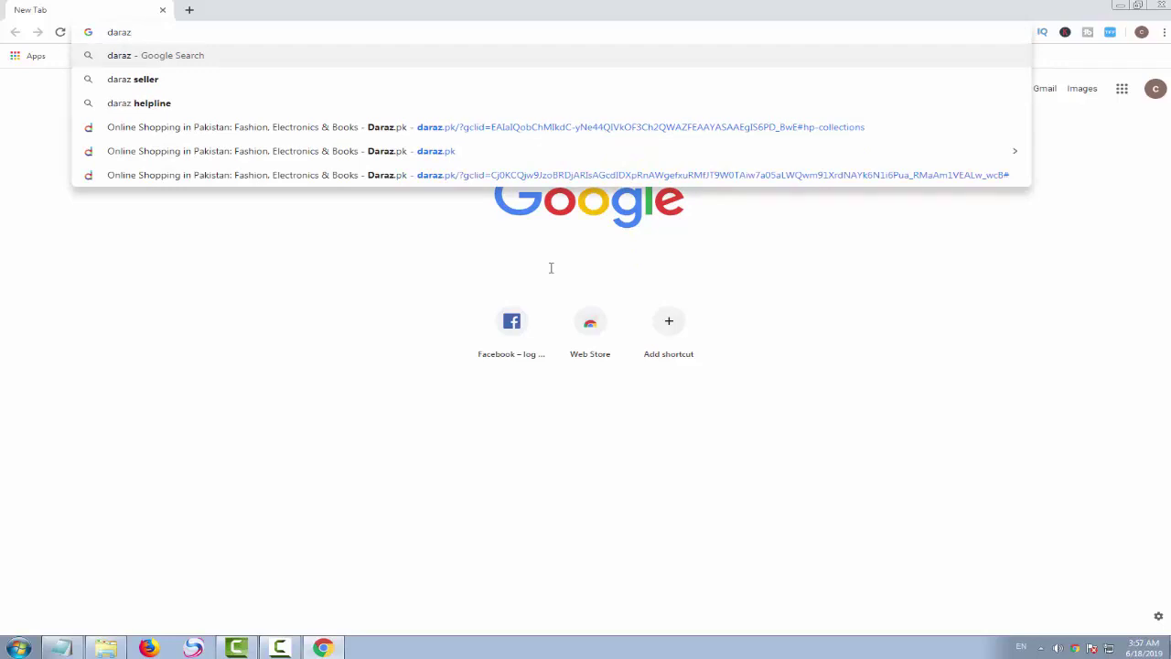
type("selle")
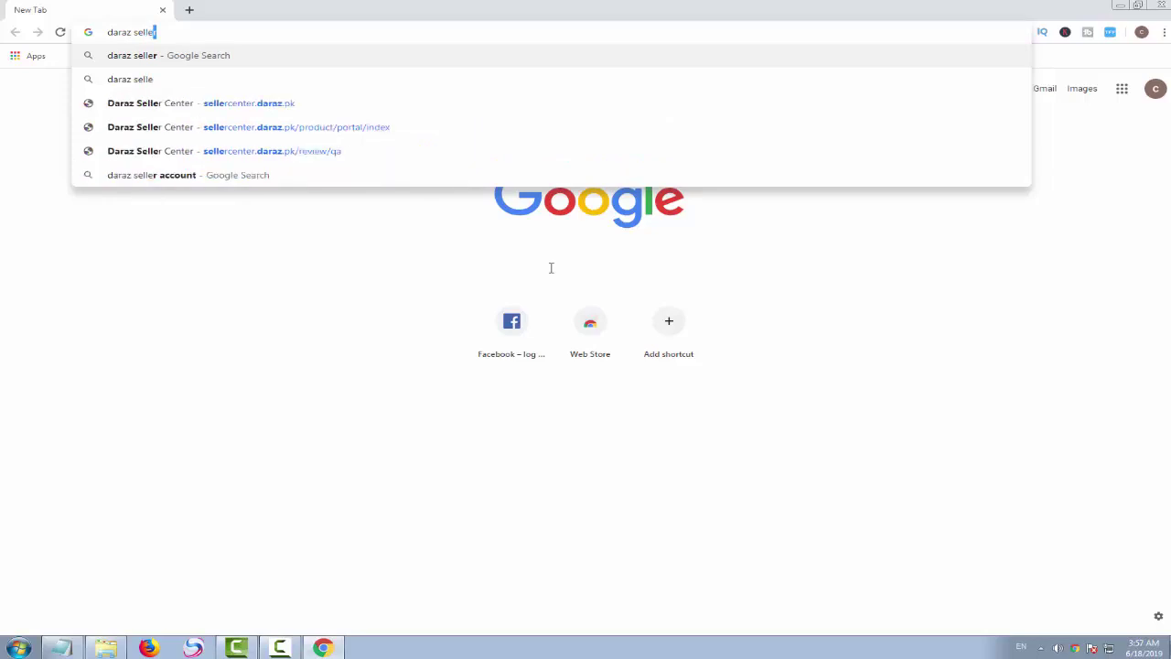
key("Down")
key("Down")
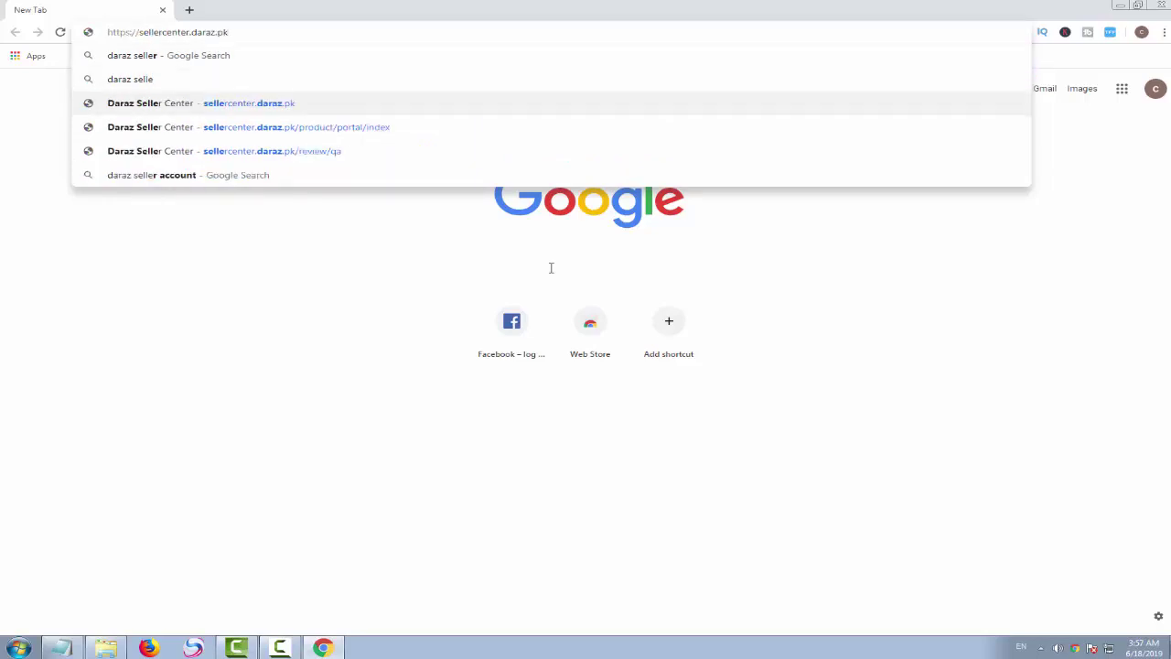
key("Return")
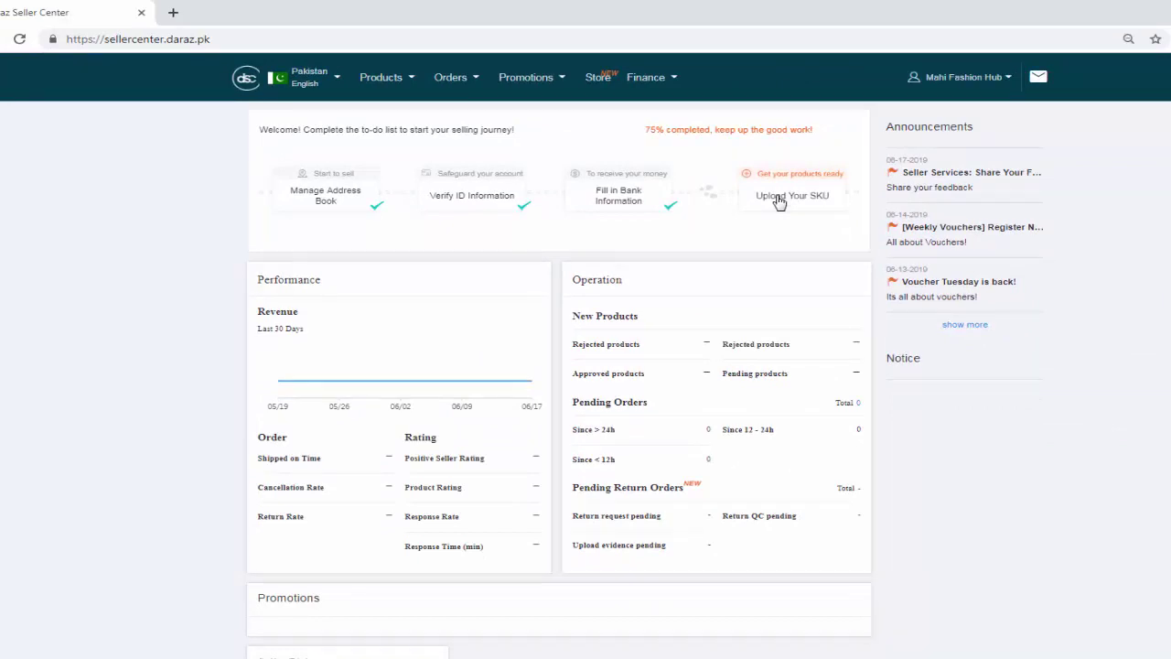
Search the web for daraz in a new browser tab and open the Daraz.pk online shopping site
mouse_move(405, 79)
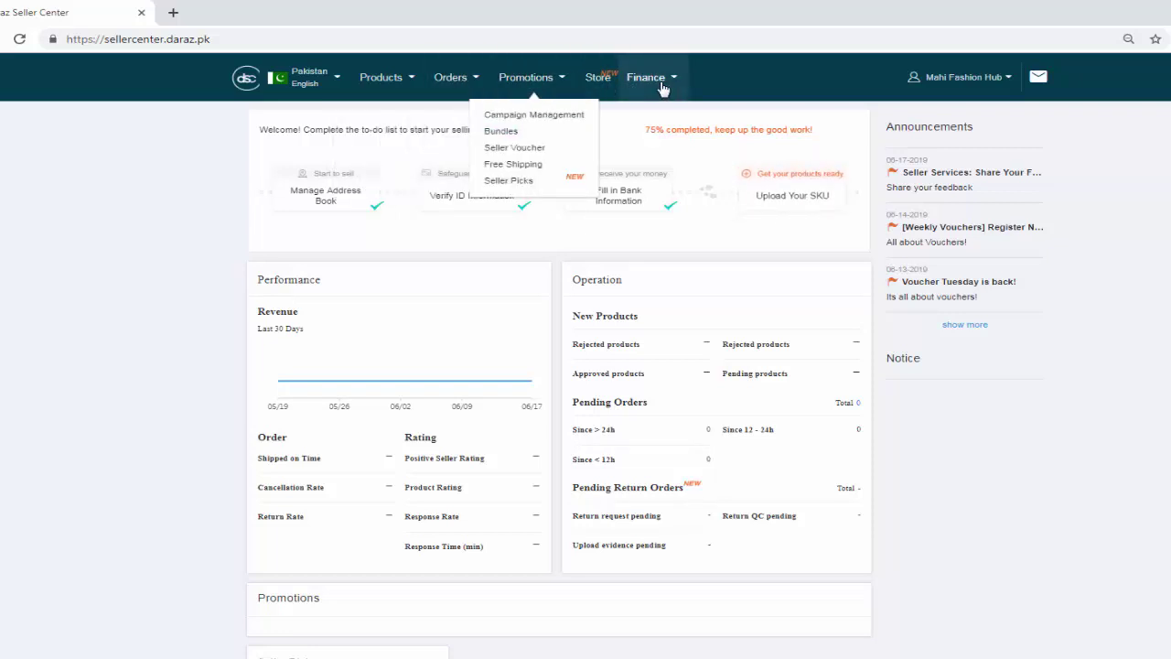
mouse_move(990, 84)
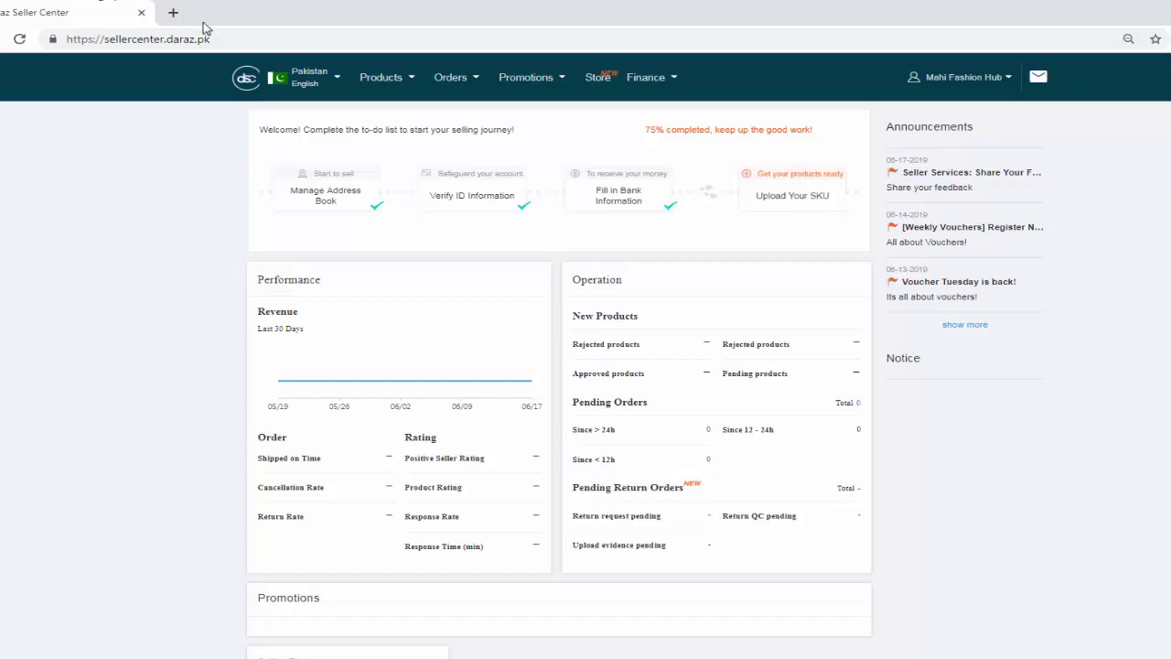
left_click(173, 12)
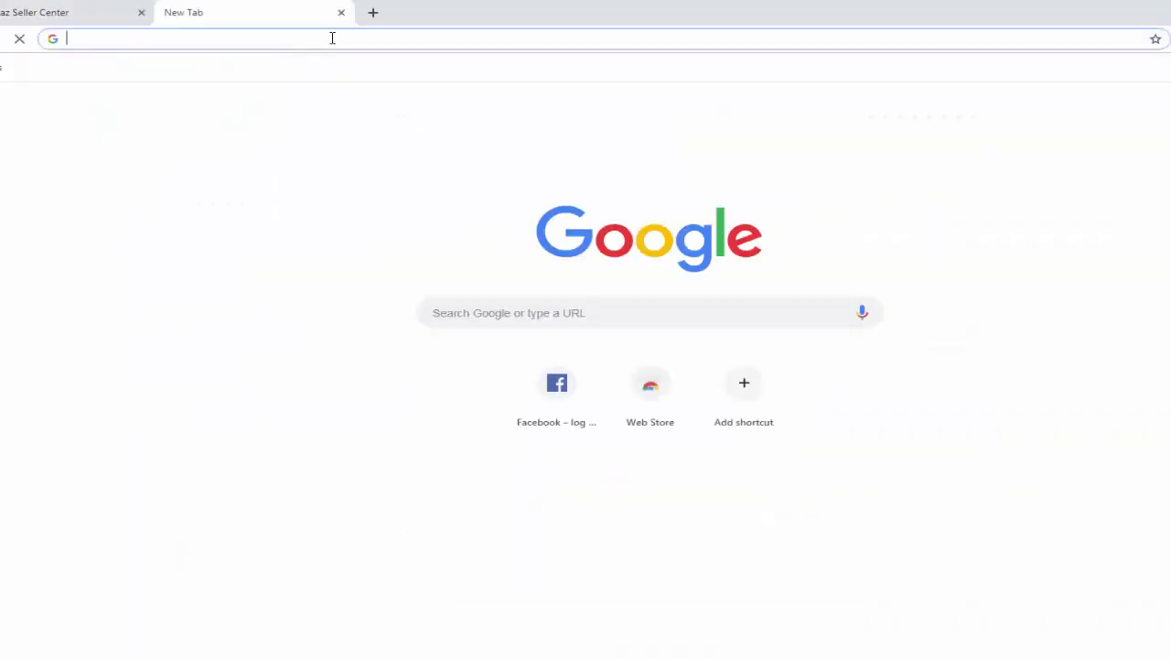
type("daraz")
key("Return")
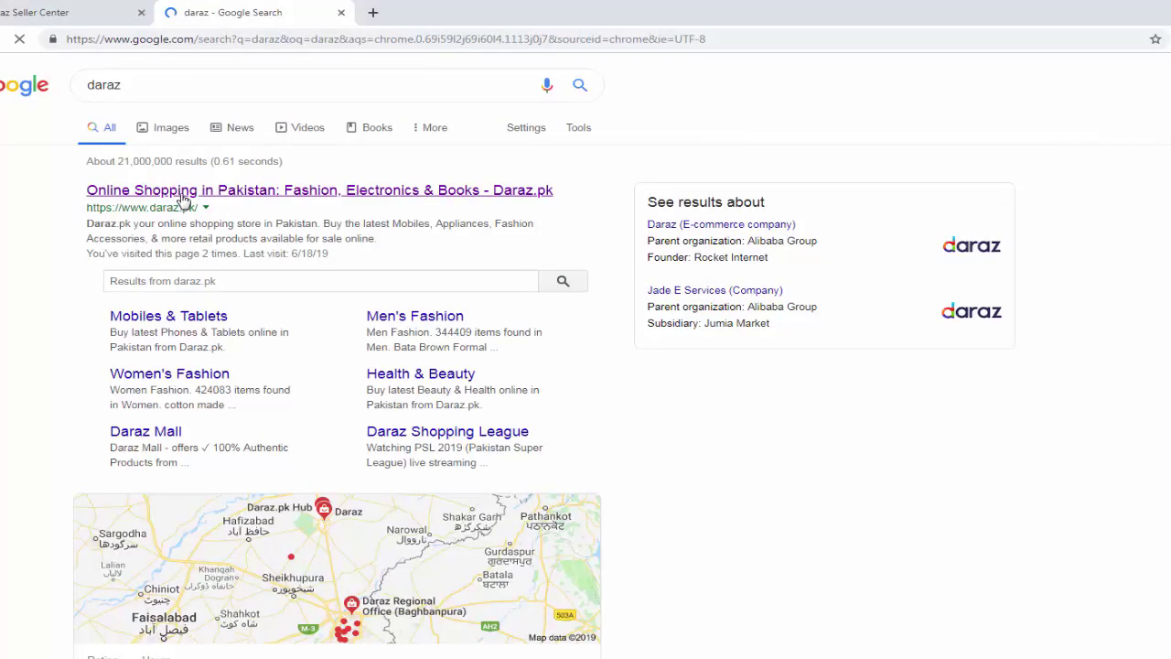
left_click(182, 199)
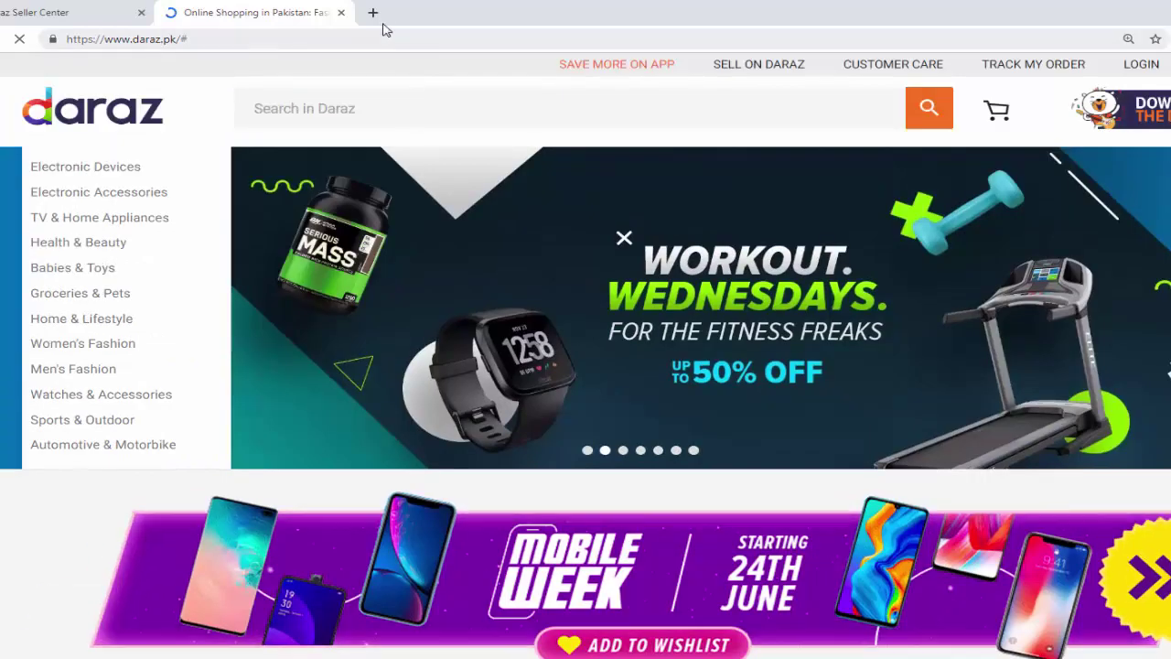
Search the Daraz store for "7 in 1 harbal oil"
left_click(397, 109)
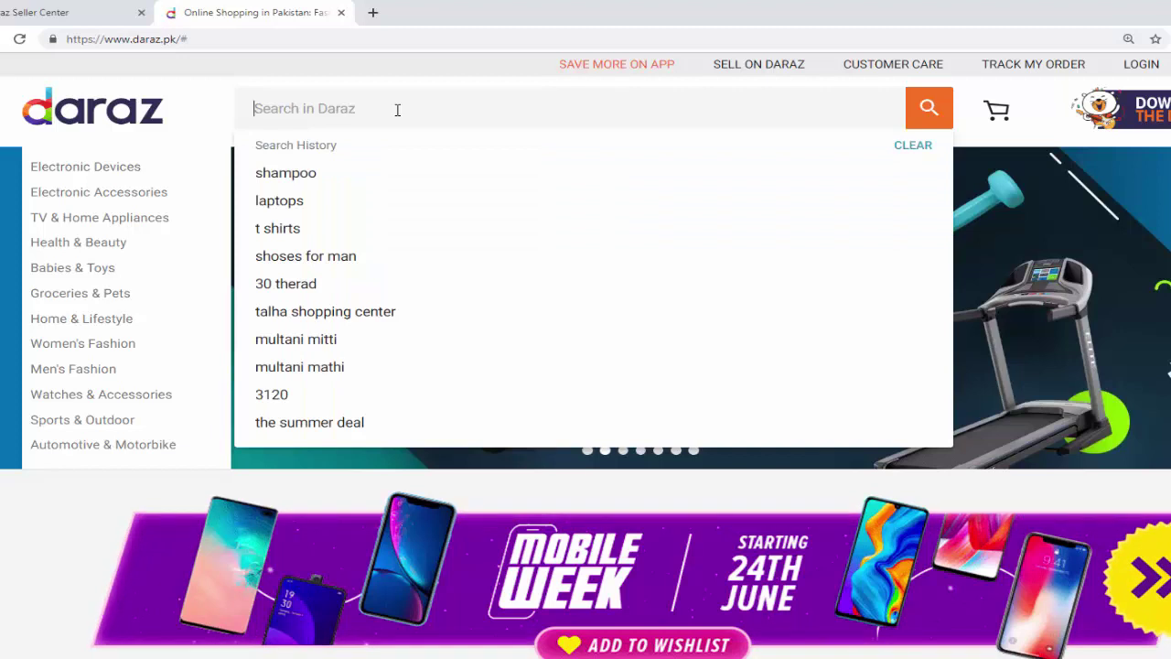
type("7 ")
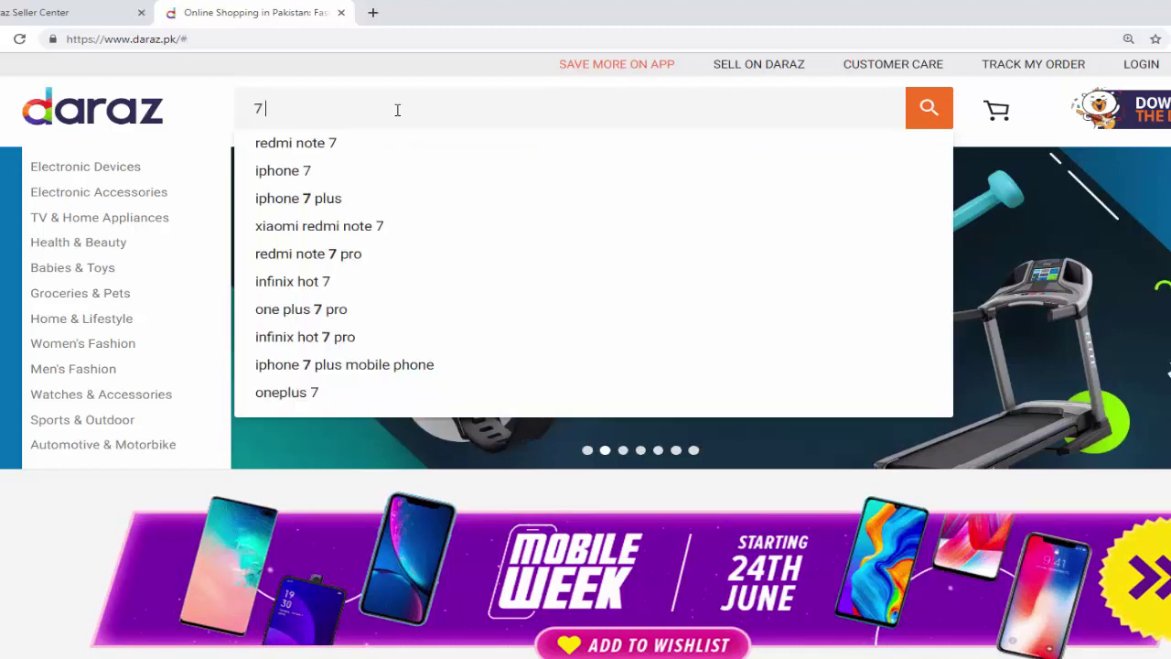
type("in 1 h")
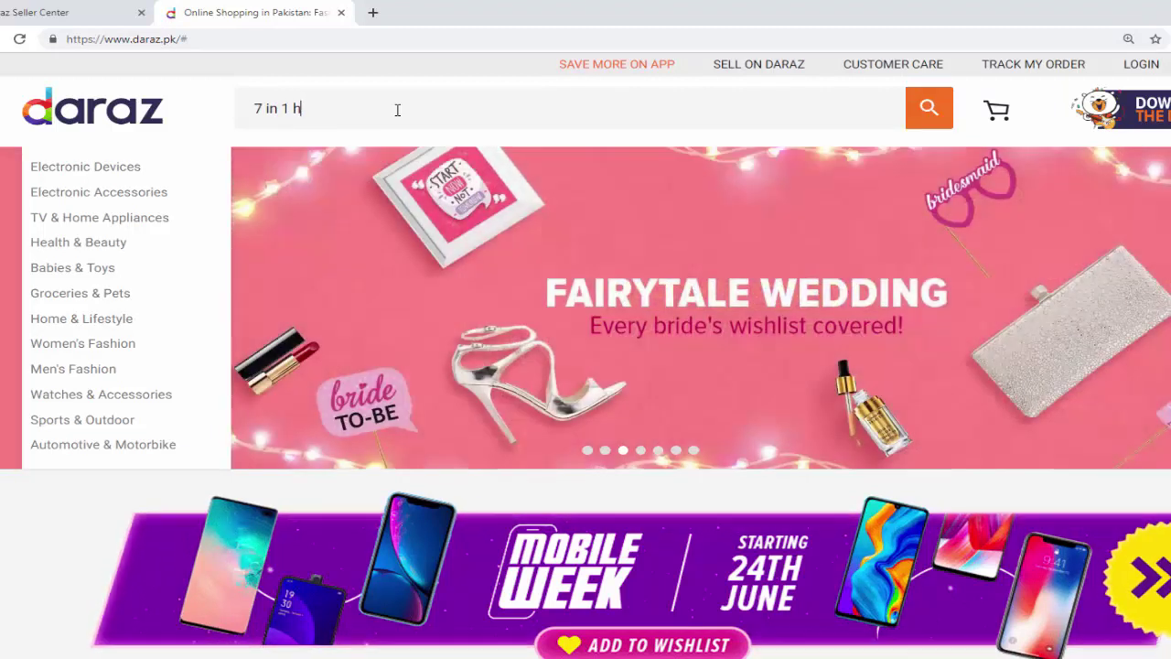
type("arbal")
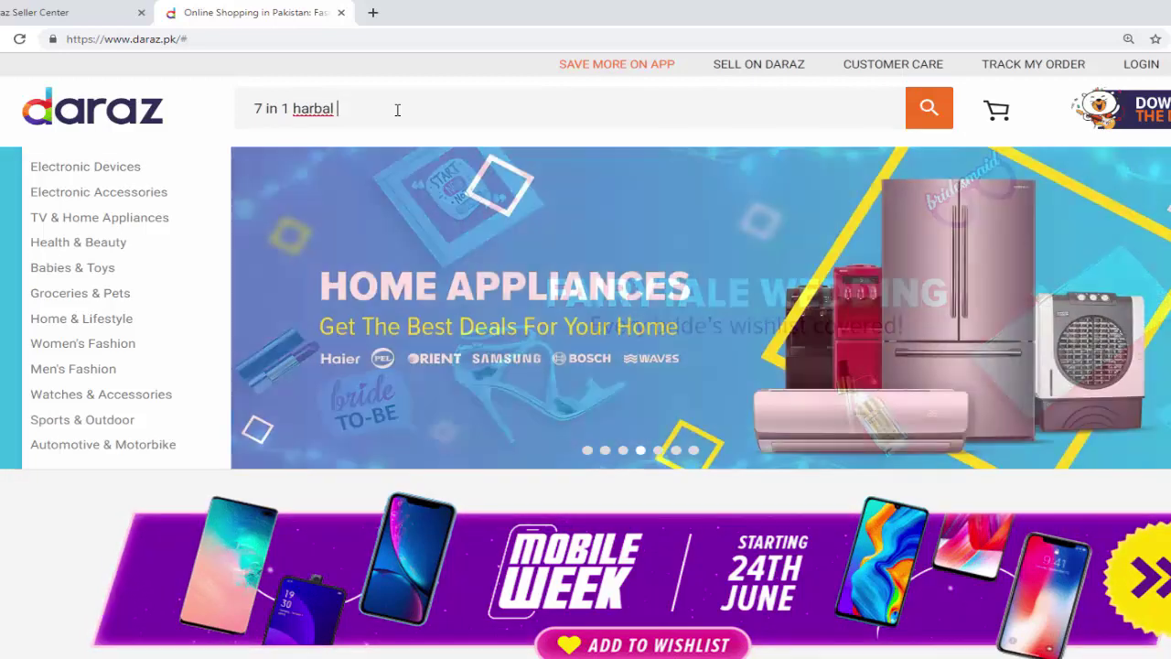
type(" oi")
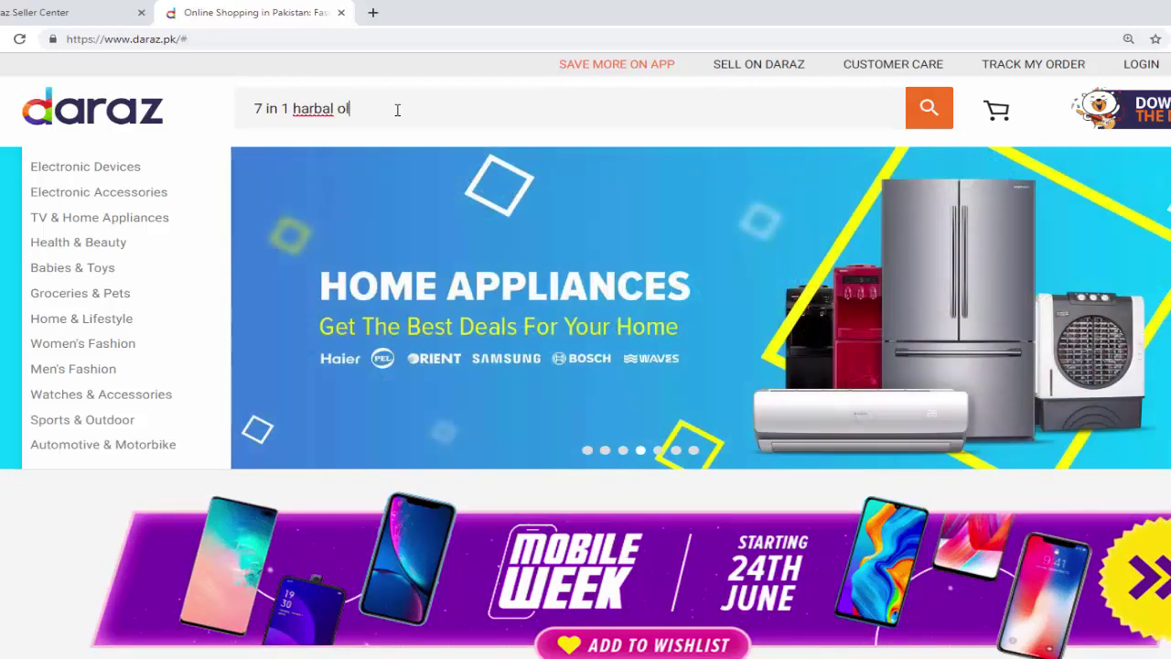
key("BackSpace")
type("il")
key("Return")
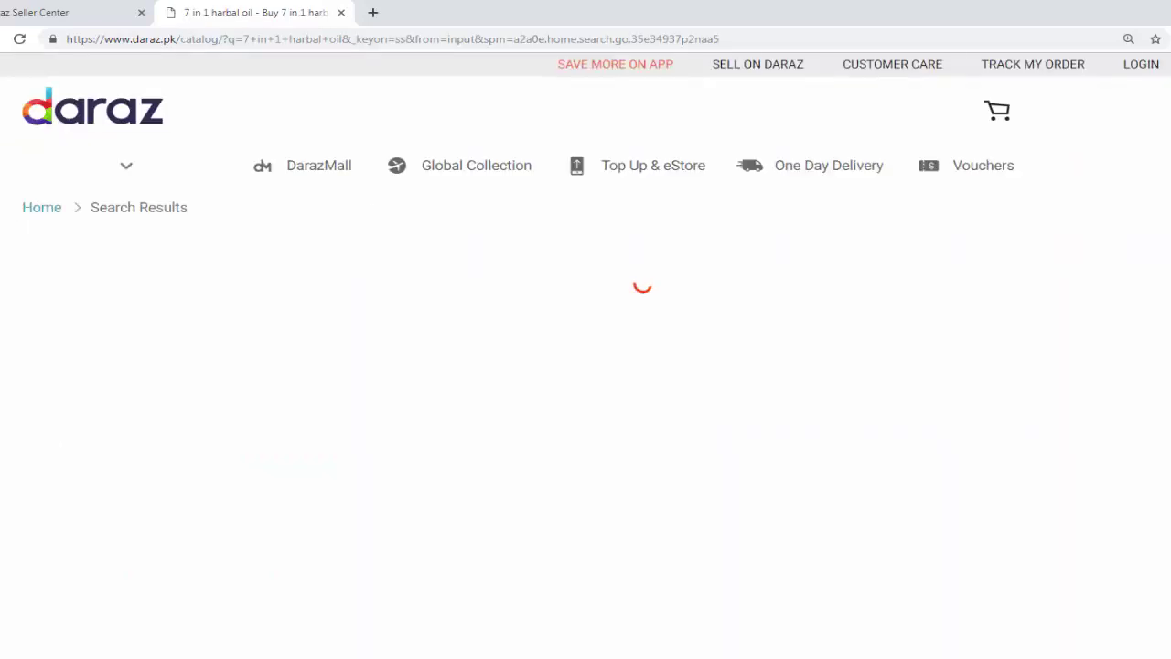
Look over the search results and switch to the suggested spelling "7 in 1 herbal oil"
scroll(244, 235, "down", 2)
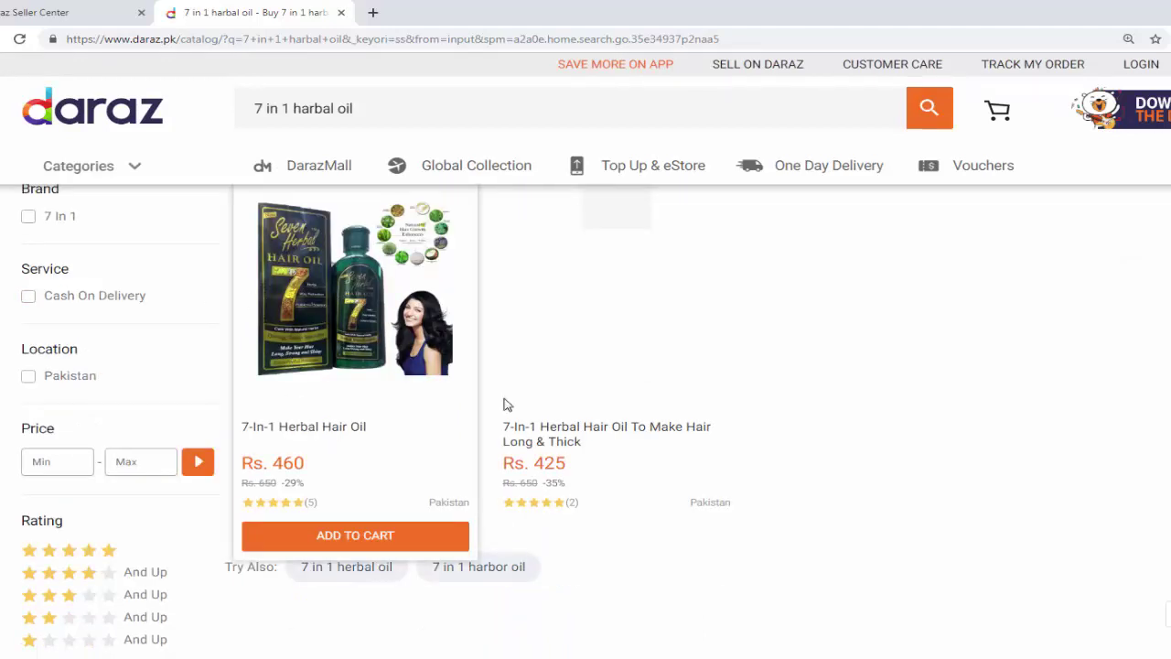
scroll(879, 460, "up", 2)
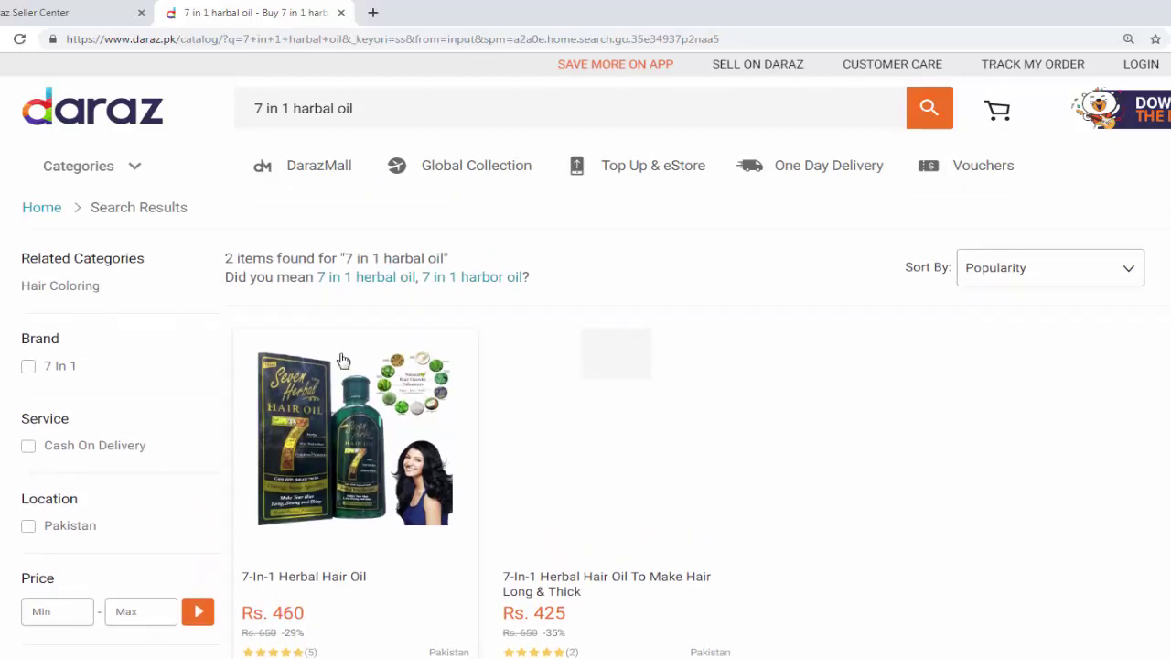
scroll(357, 430, "down", 2)
scroll(539, 471, "down", 2)
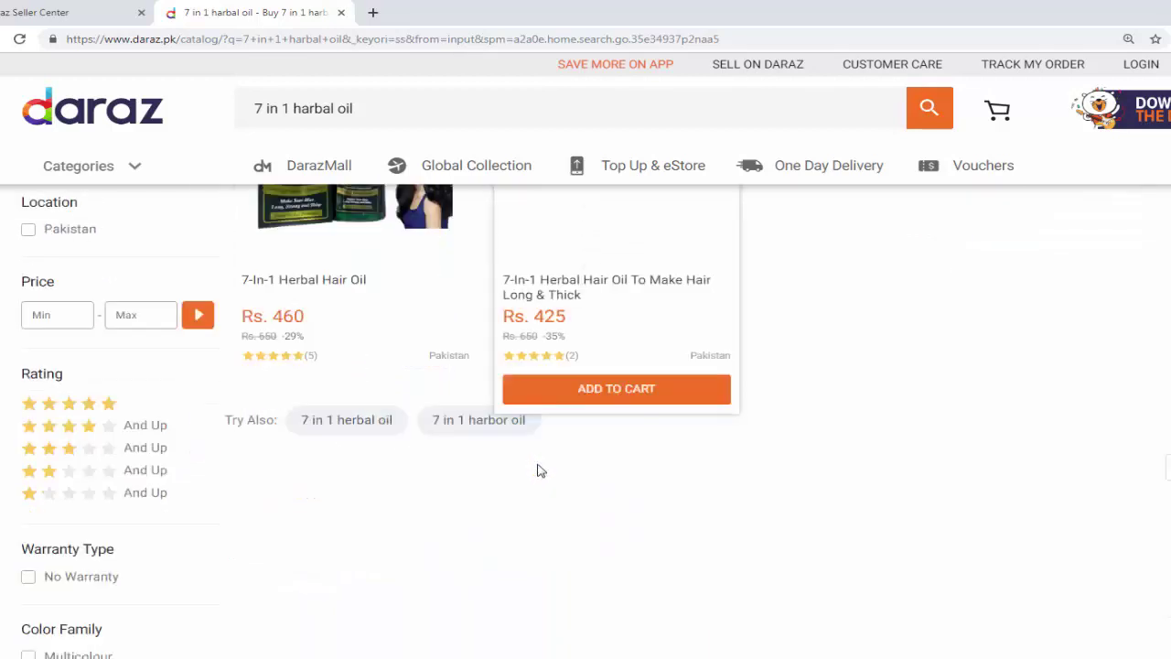
scroll(539, 470, "up", 4)
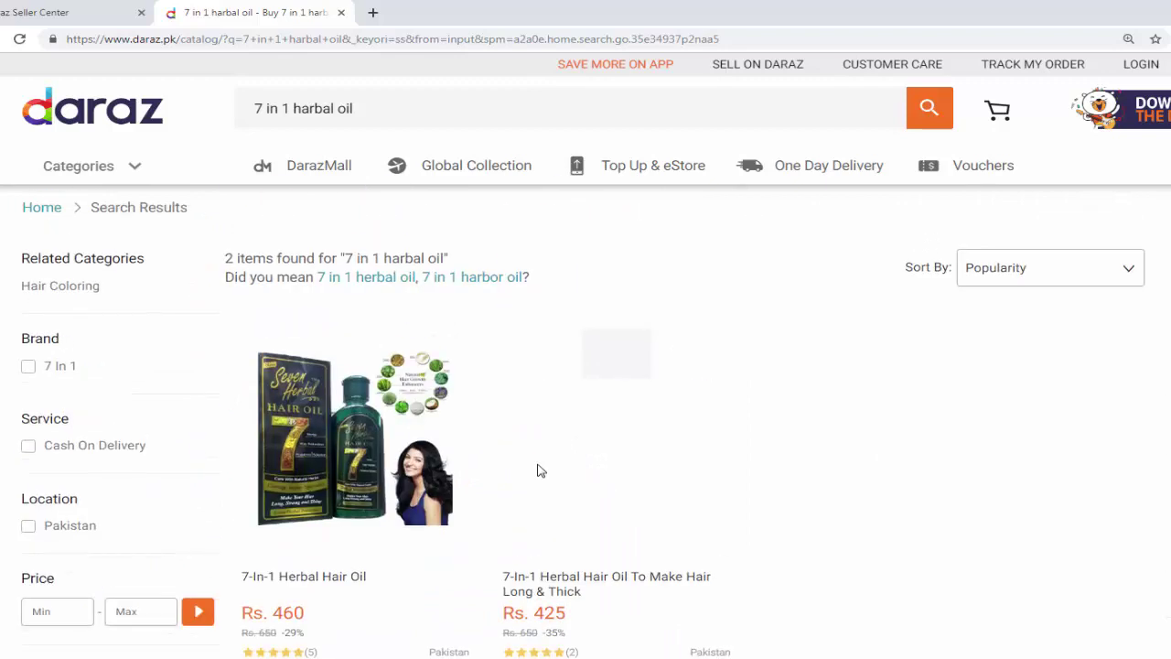
left_click(369, 278)
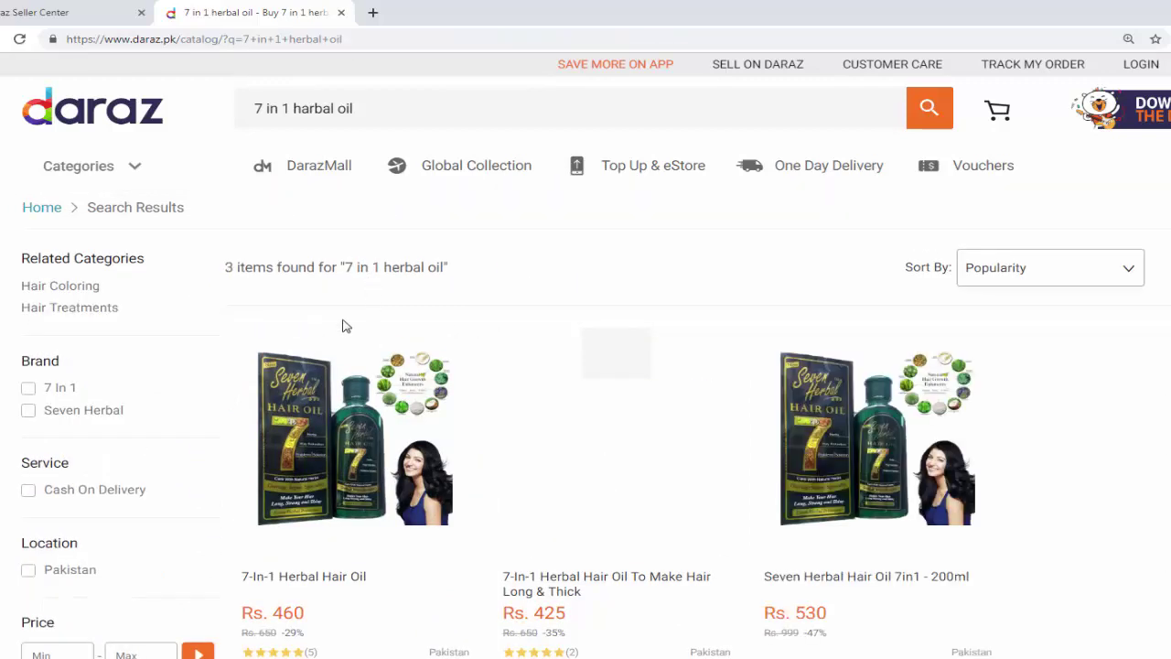
Examine the herbal hair oil listings in the search results, comparing their titles, pictures, prices and ratings
scroll(408, 330, "down", 4)
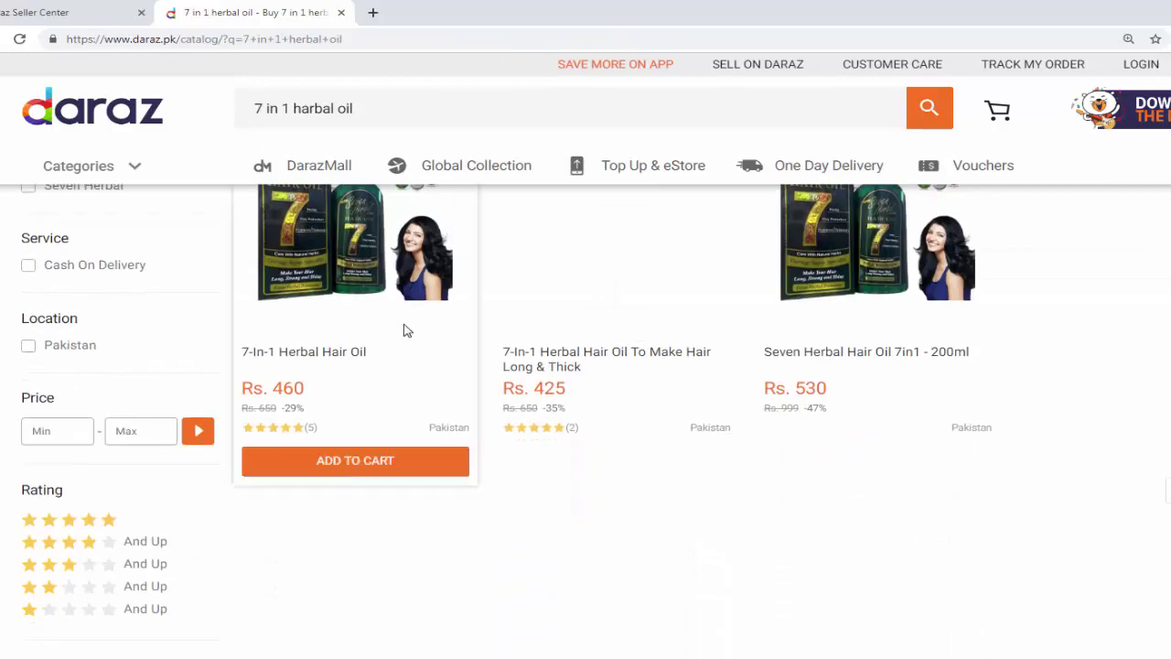
scroll(407, 331, "up", 2)
scroll(601, 518, "up", 2)
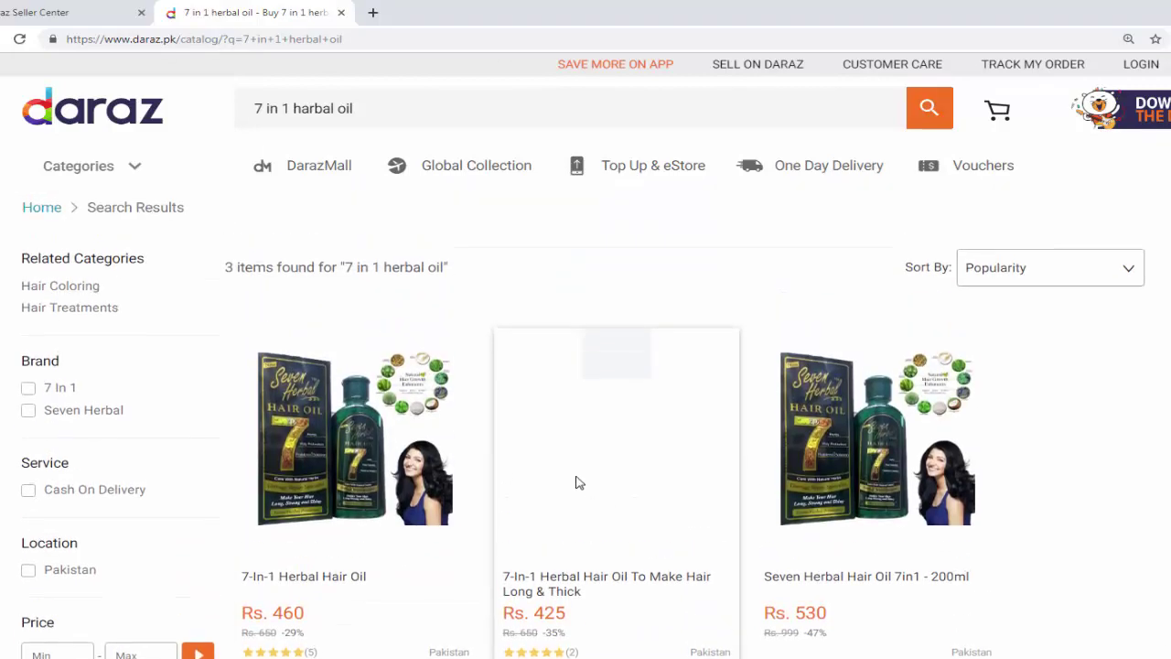
scroll(570, 482, "down", 1)
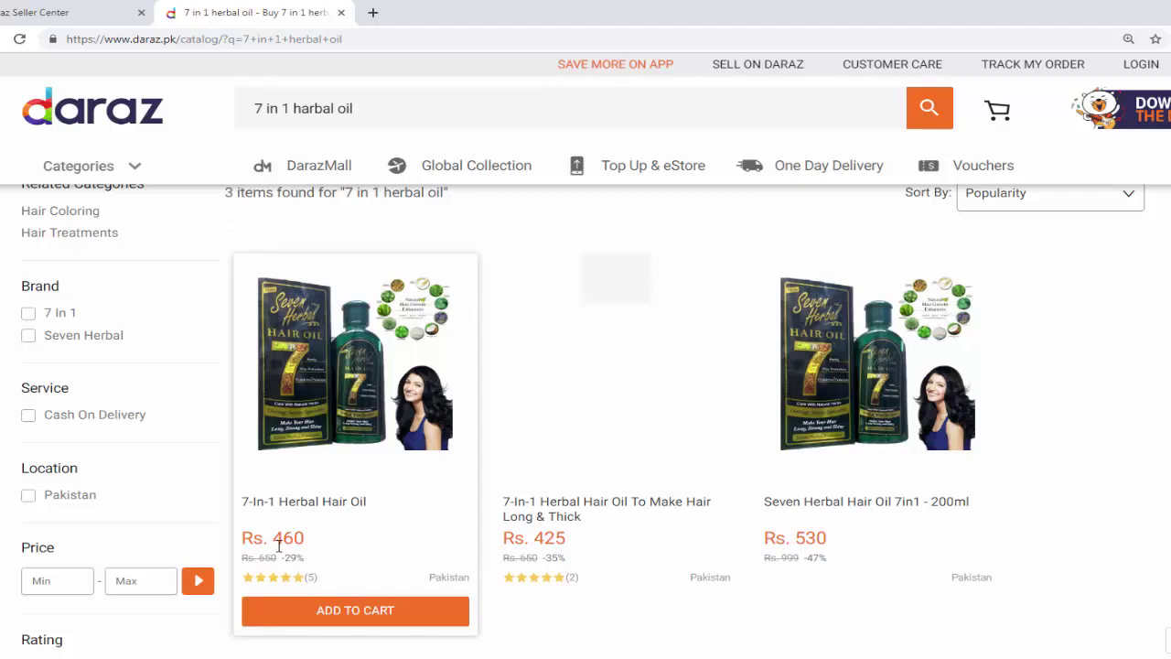
scroll(394, 552, "down", 1)
scroll(439, 412, "up", 2)
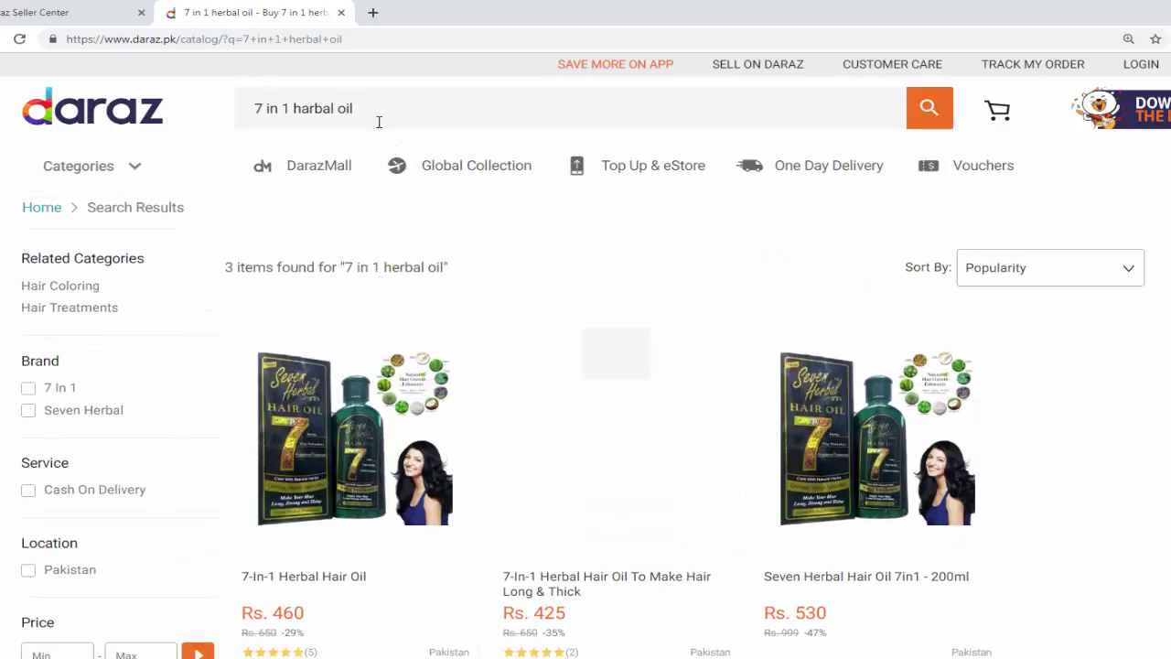
left_click(370, 110)
scroll(358, 436, "down", 2)
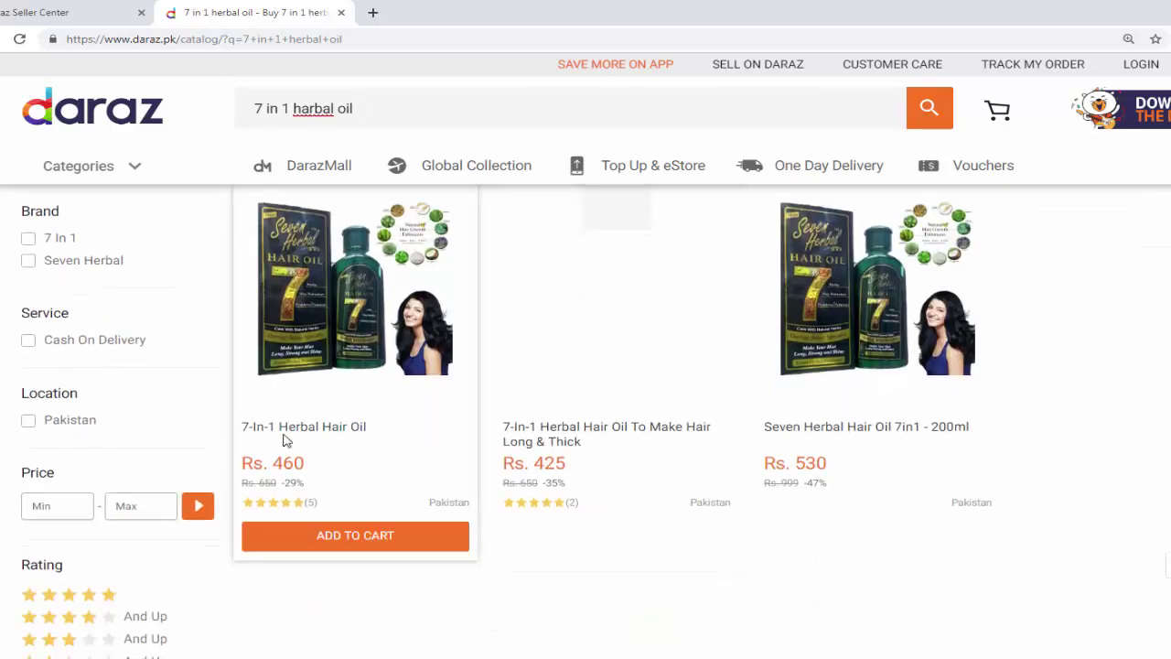
scroll(291, 435, "down", 1)
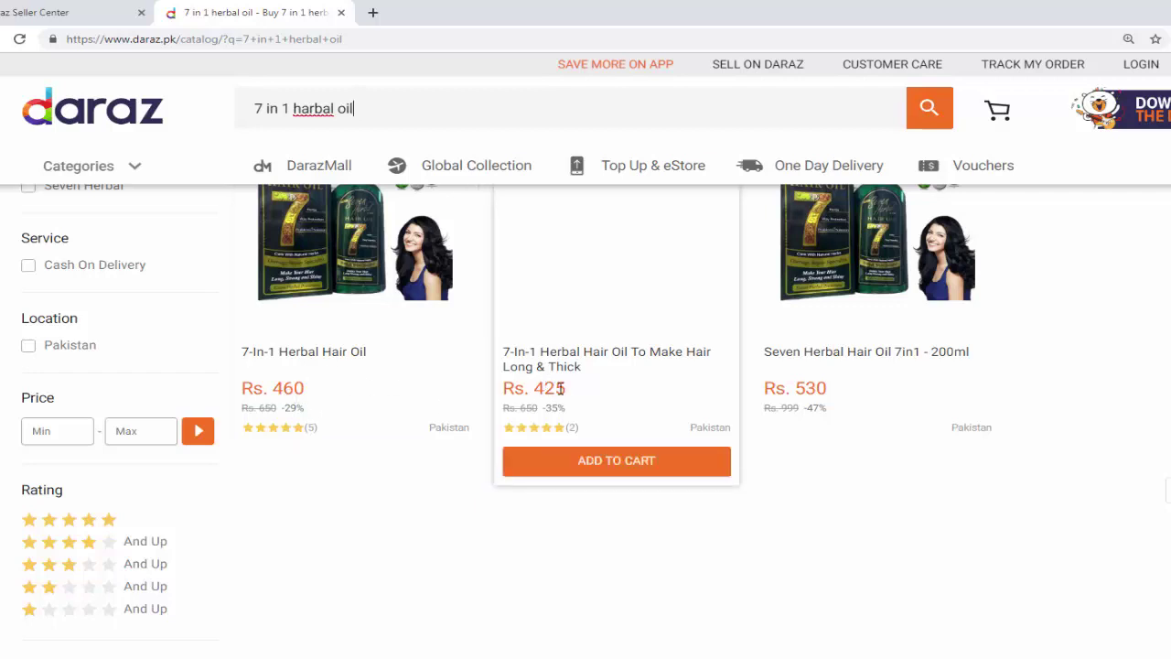
scroll(828, 402, "up", 2)
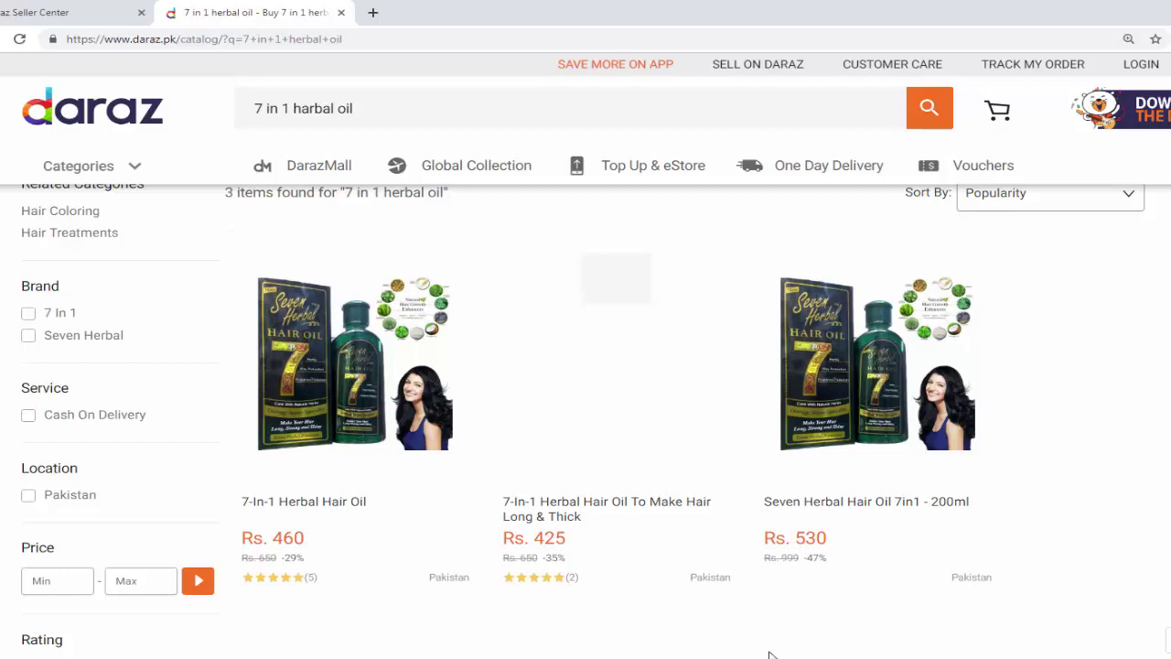
Open the 7-In-1 Herbal Hair Oil and the Seven Herbal Hair Oil 7in1 - 200ml listings in separate new tabs
mouse_move(309, 379)
right_click(813, 404)
left_click(826, 412)
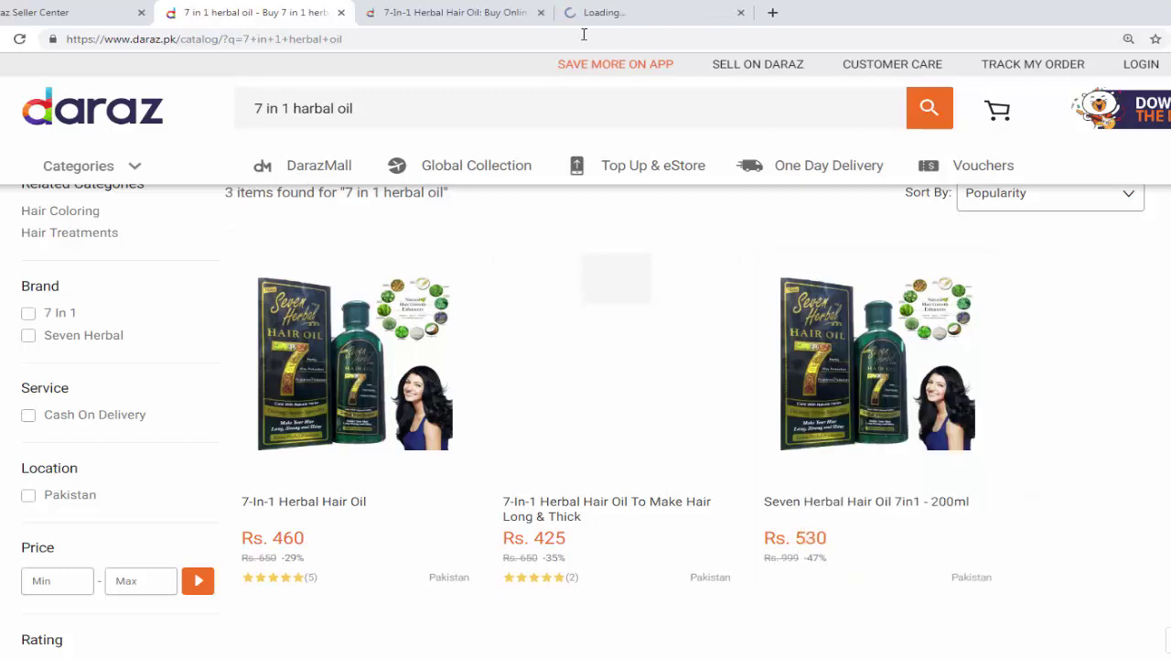
Compare the two opened hair oil product pages, checking their category paths, prices, sellers and product details
left_click(580, 21)
left_click(450, 18)
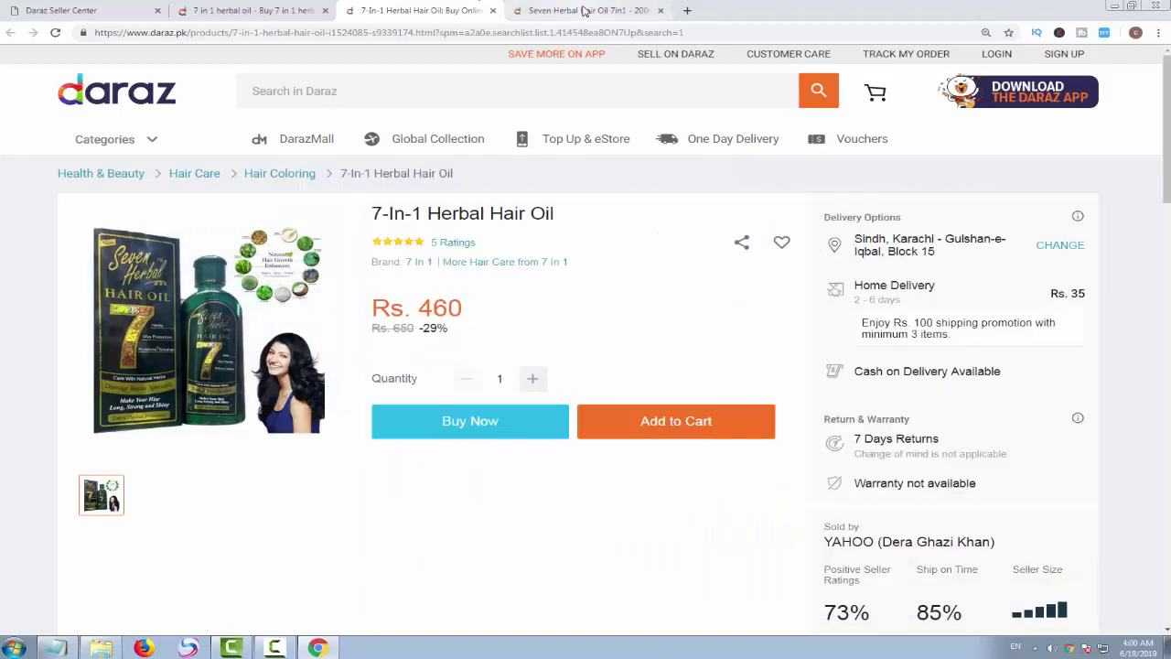
left_click(584, 10)
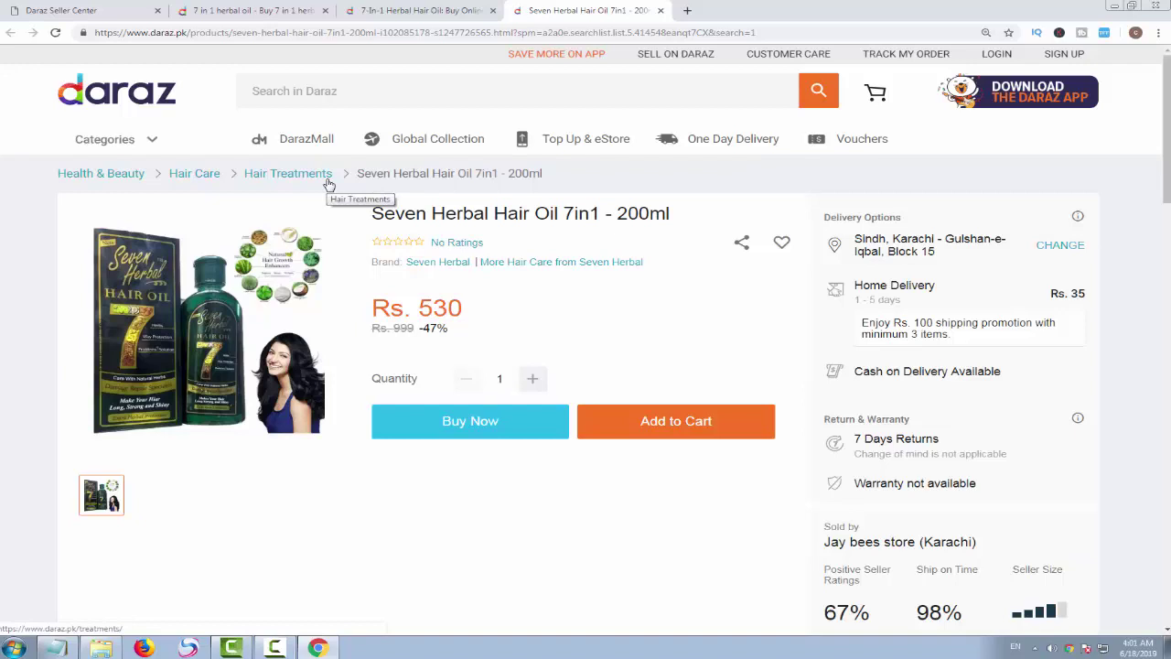
scroll(513, 377, "down", 3)
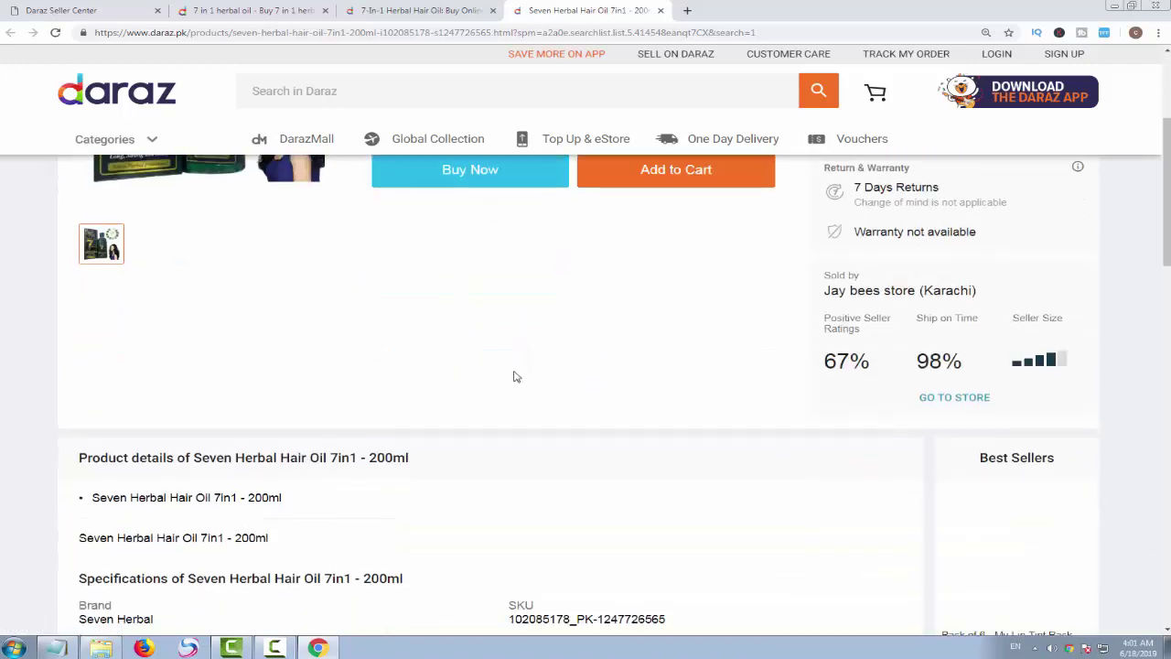
scroll(523, 378, "down", 1)
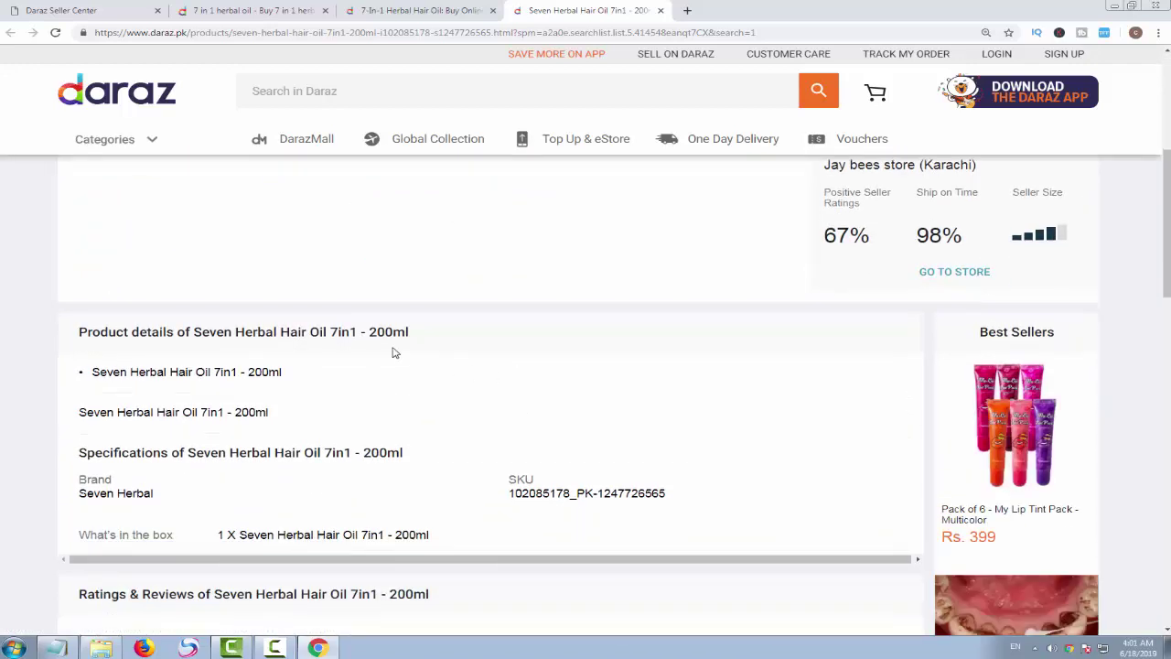
scroll(394, 352, "up", 4)
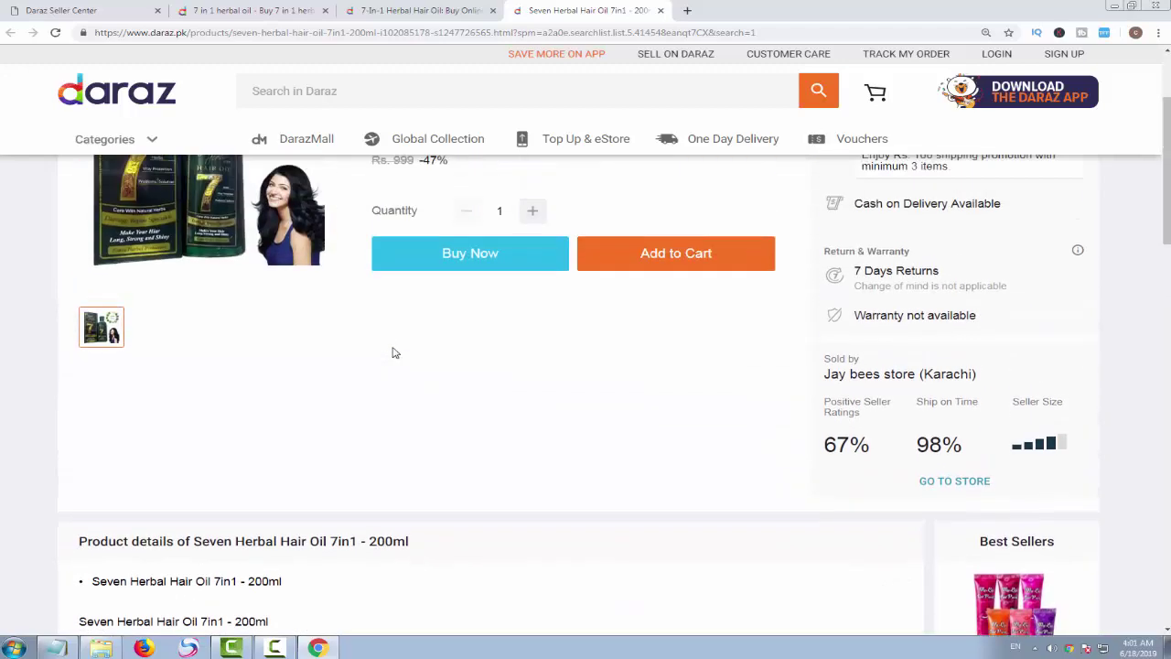
left_click(413, 11)
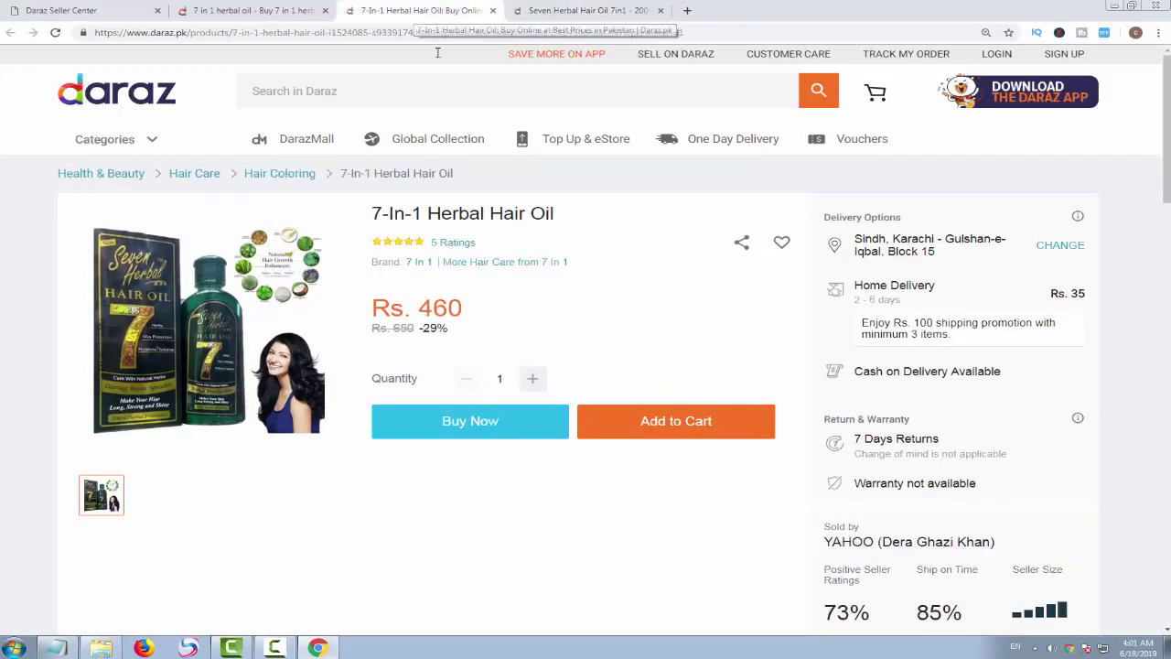
Review the 7-In-1 Herbal Hair Oil page's product details, and open the Add Product form from Seller Center's Upload Your SKU task
scroll(409, 379, "down", 2)
scroll(412, 379, "down", 1)
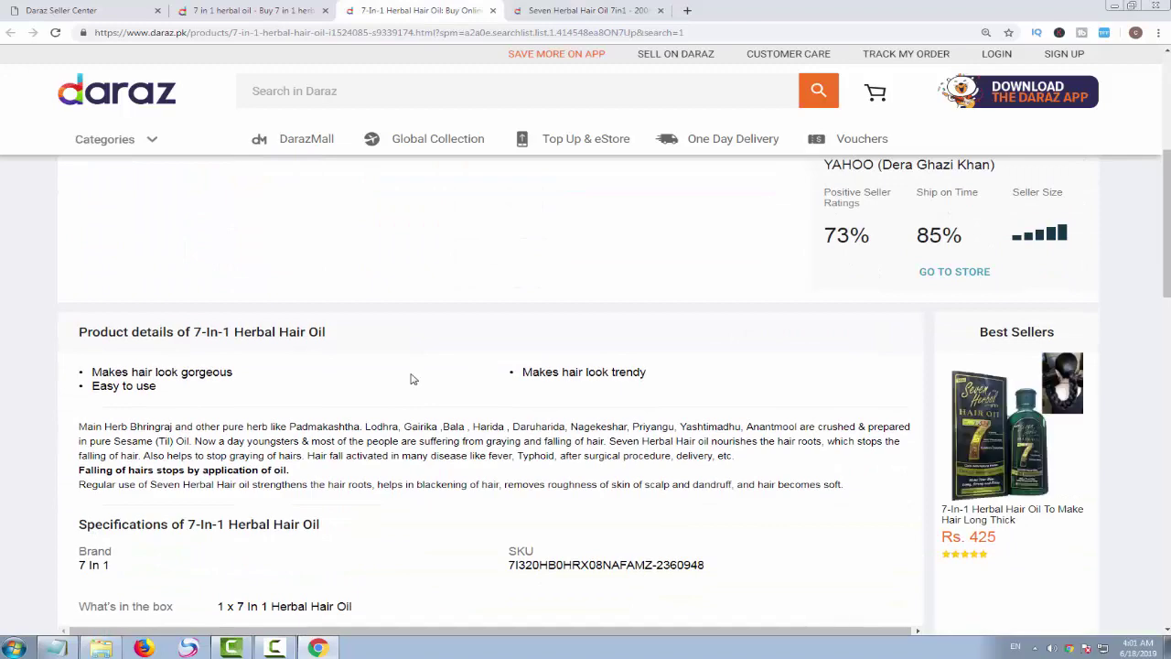
scroll(411, 381, "down", 1)
scroll(427, 424, "up", 5)
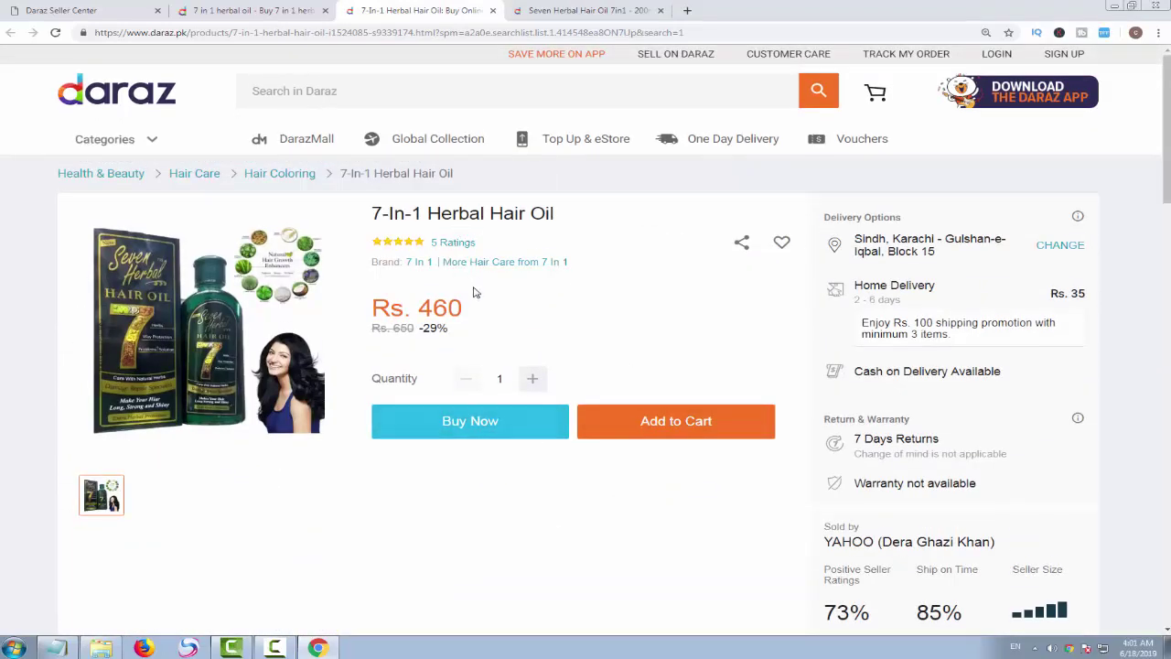
left_click(99, 9)
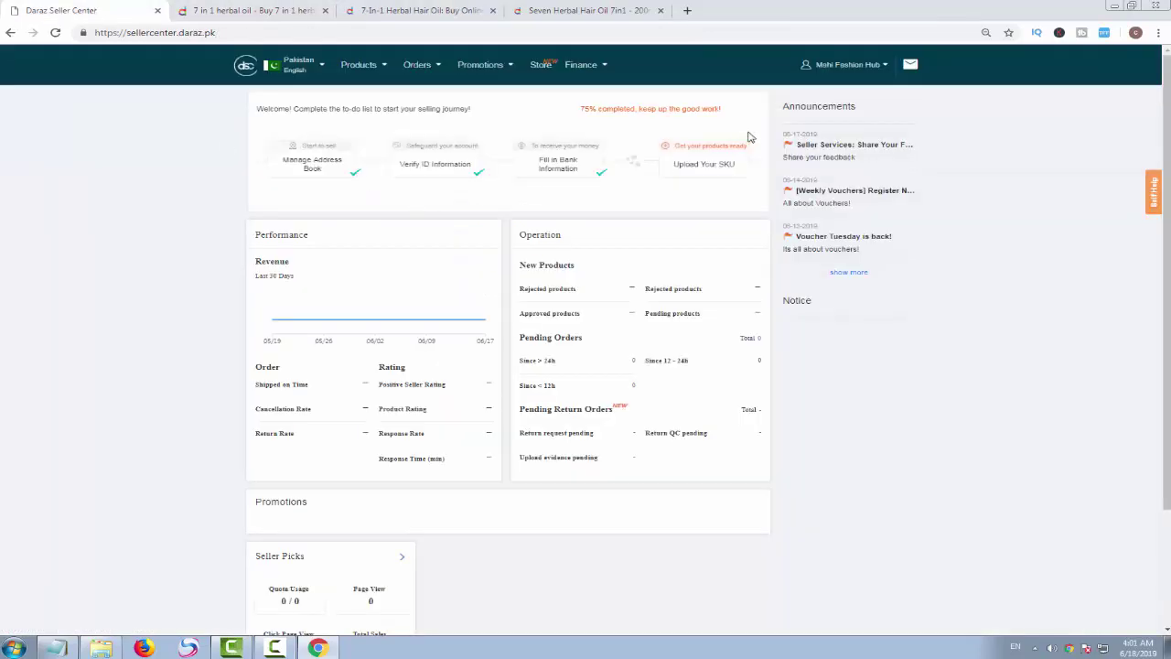
left_click(715, 160)
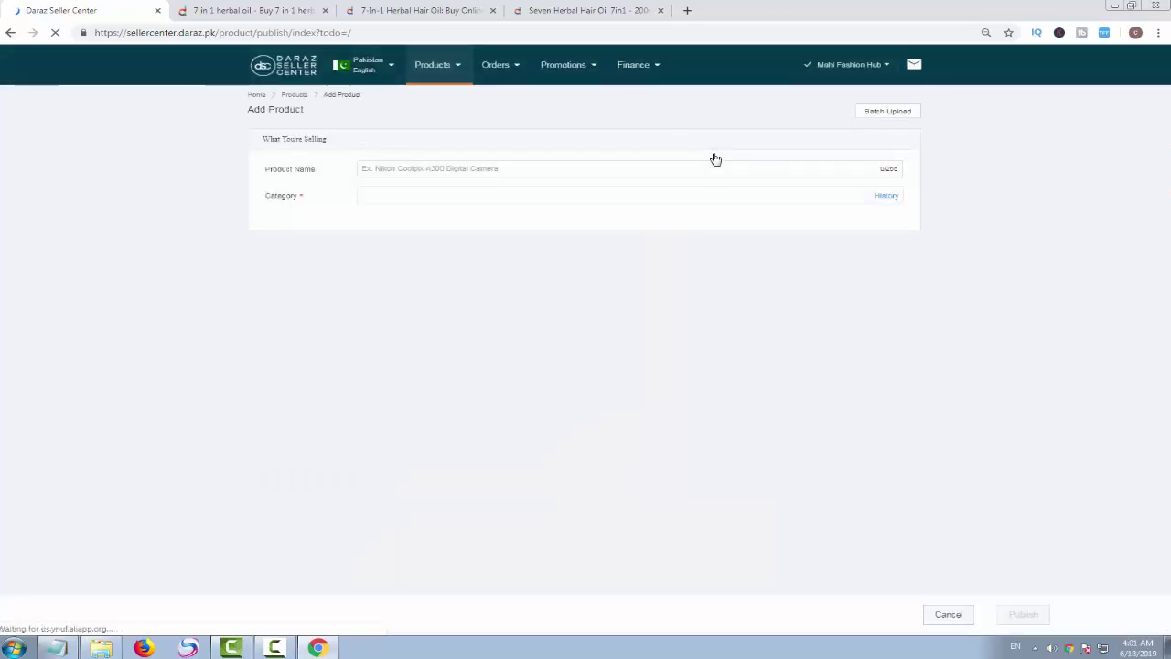
Copy "Herbal Hair Oil" from the 7-In-1 listing's title into the new product's name
left_click(410, 13)
scroll(518, 380, "down", 5)
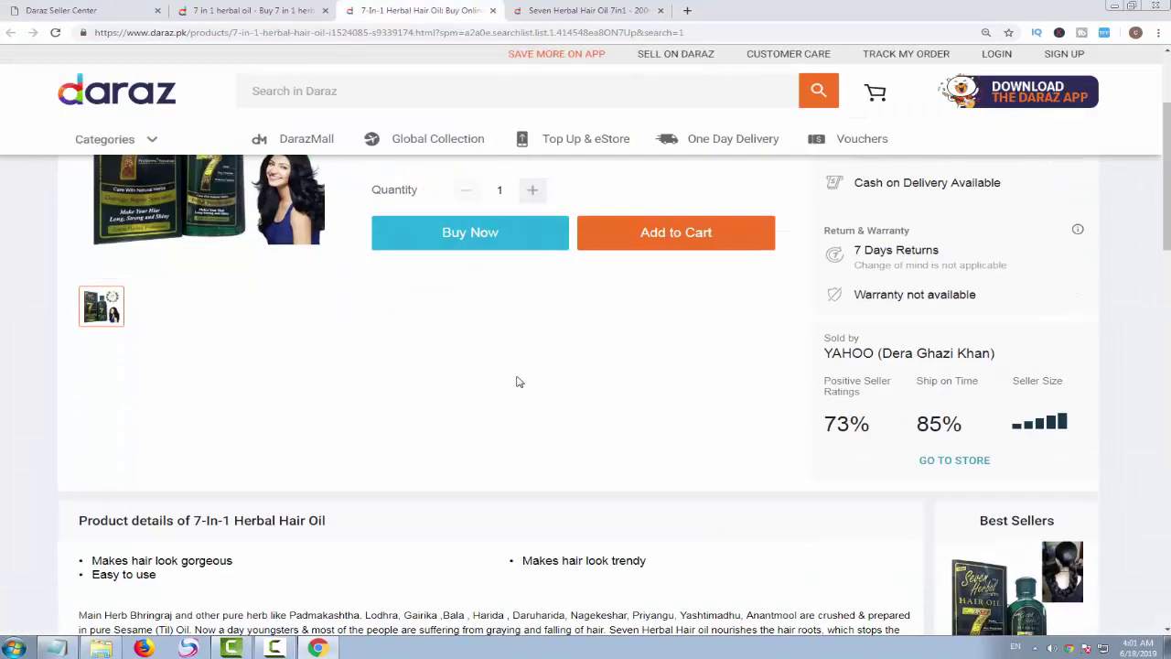
scroll(521, 374, "up", 5)
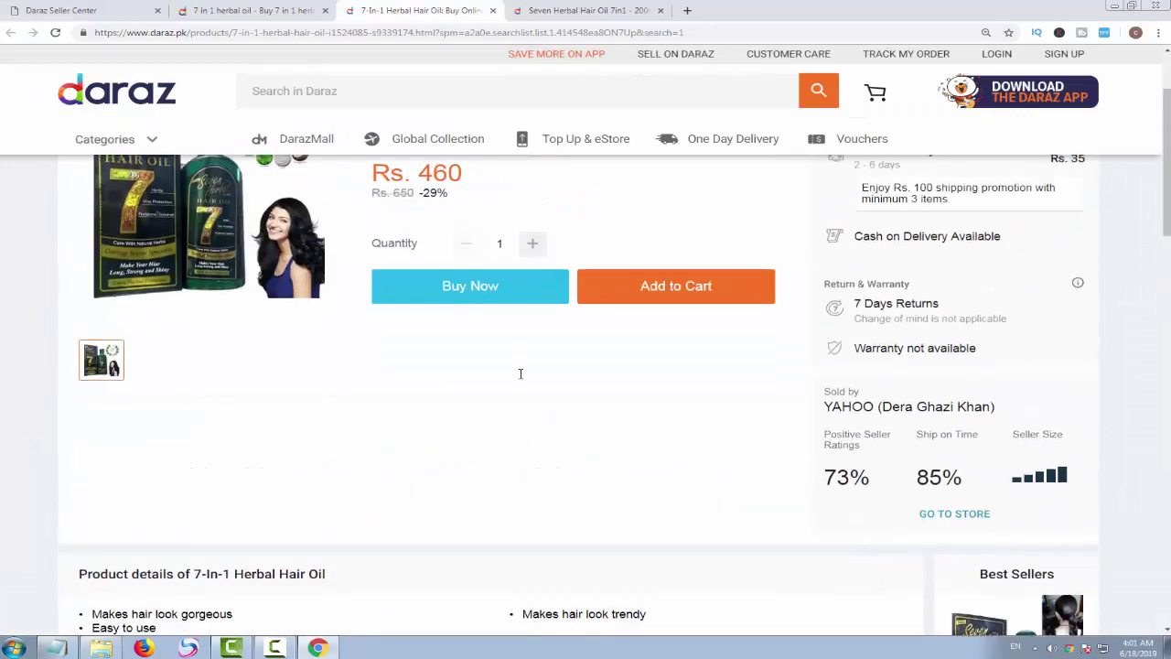
scroll(604, 188, "down", 2)
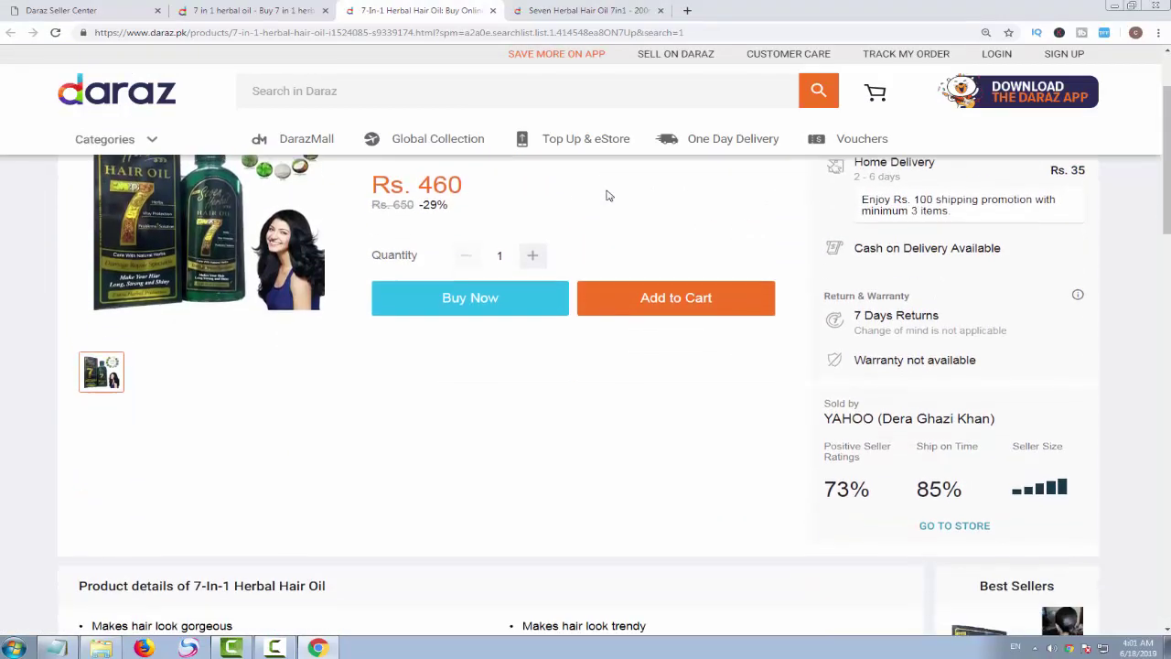
scroll(607, 193, "up", 2)
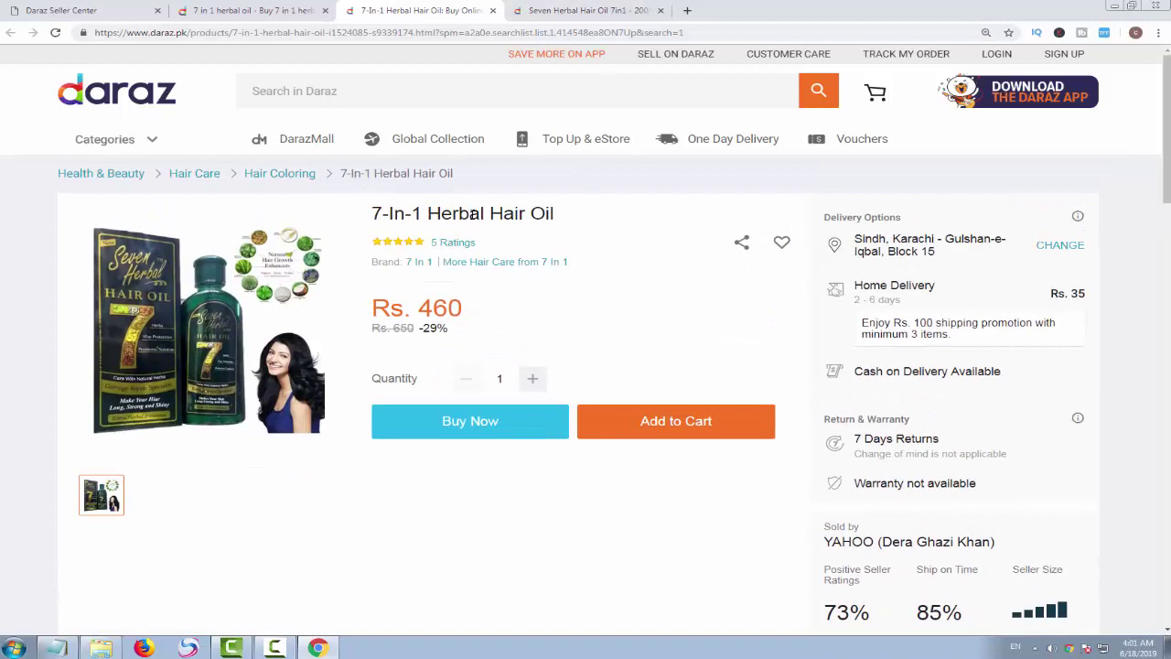
left_click_drag(428, 214, 554, 214)
right_click(523, 218)
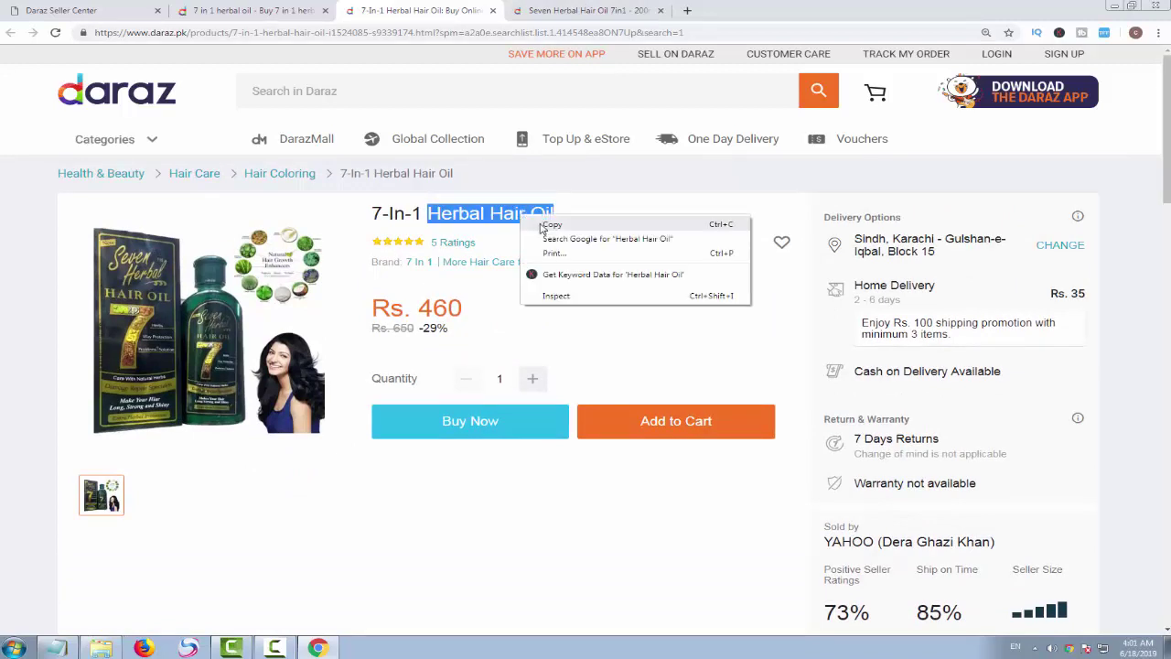
left_click(549, 226)
left_click(92, 10)
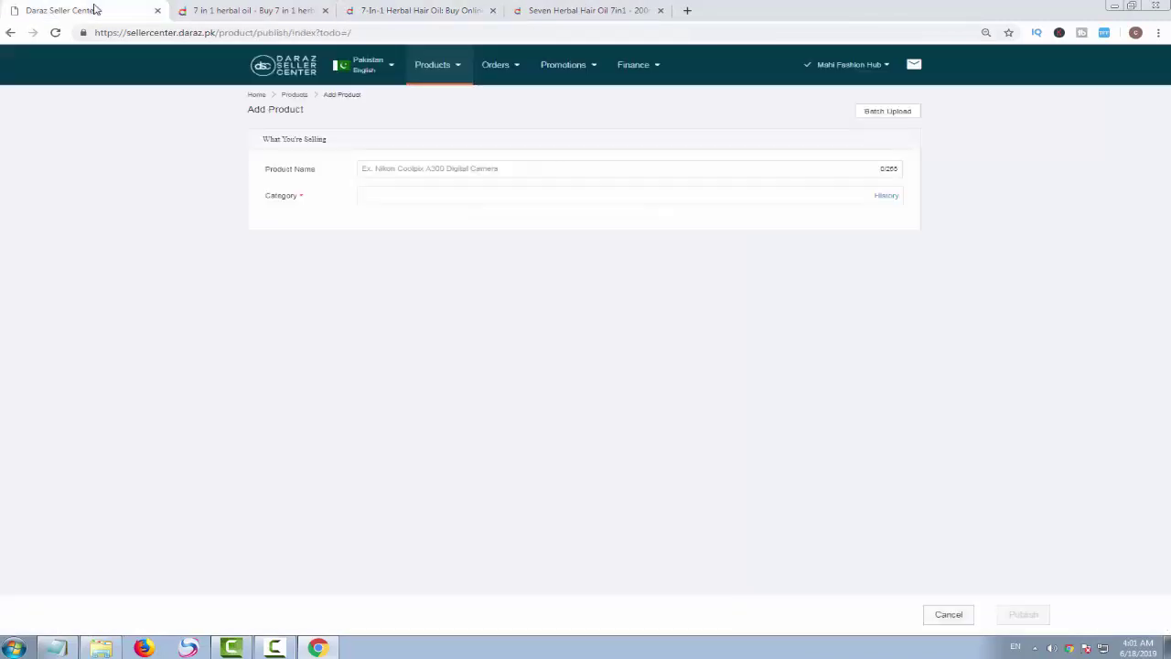
right_click(430, 170)
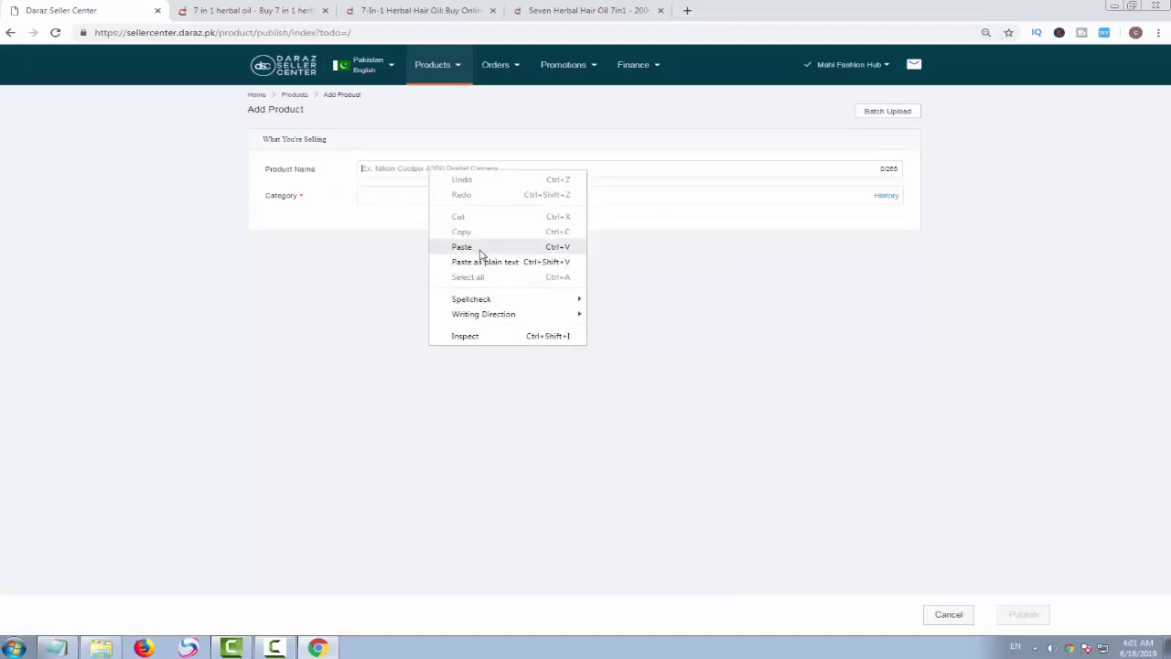
left_click(478, 245)
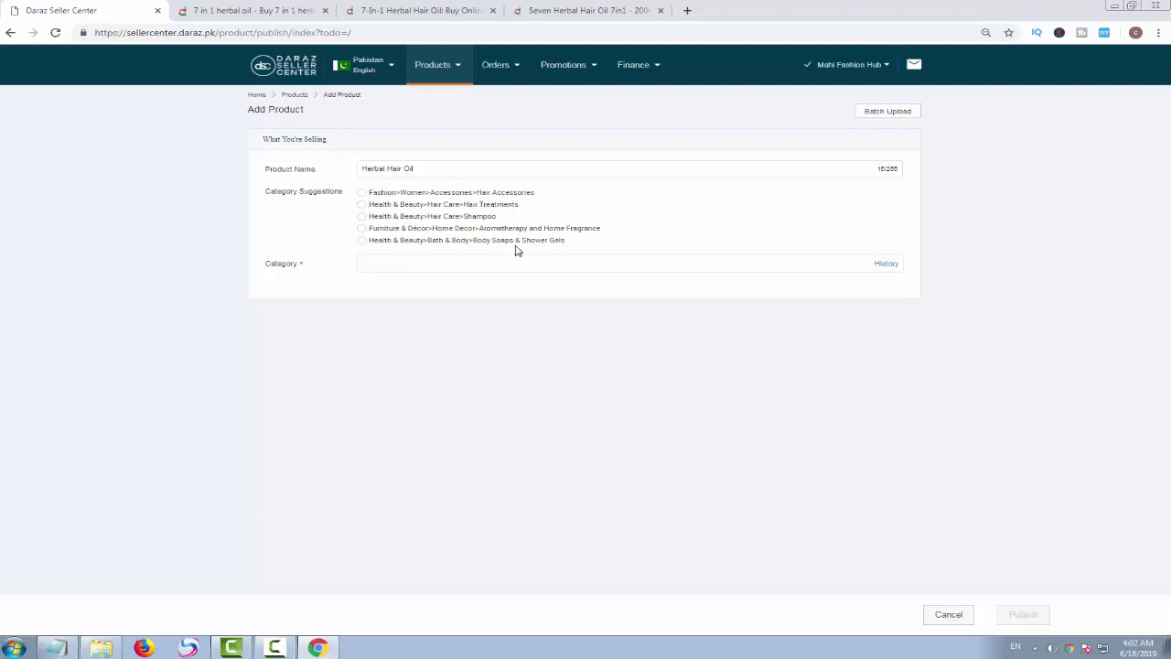
Choose the suggested category Health & Beauty > Hair Care > Hair Treatments and look over the expanded product form
left_click(361, 204)
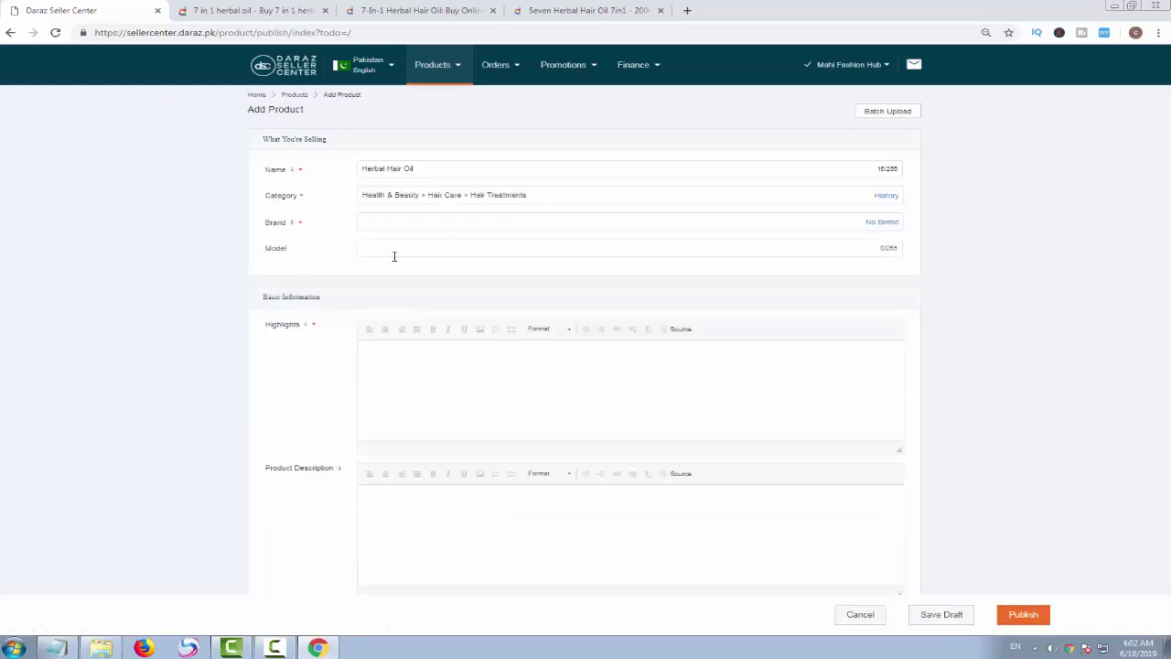
scroll(395, 261, "down", 2)
scroll(396, 269, "down", 8)
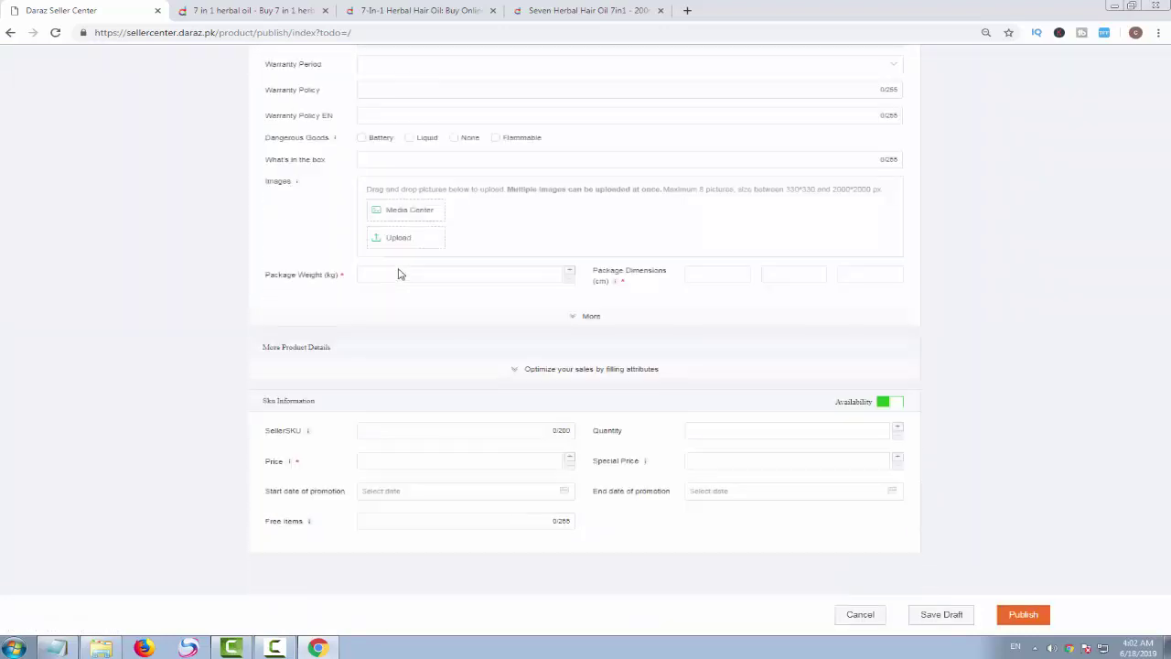
scroll(607, 403, "up", 5)
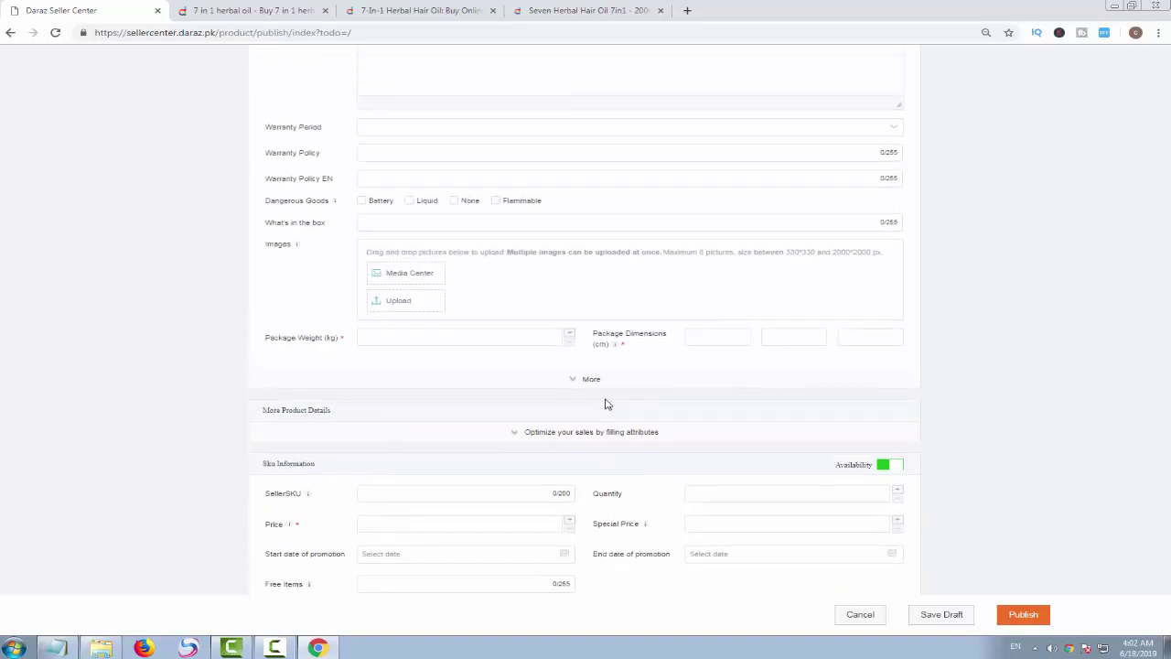
scroll(502, 330, "up", 8)
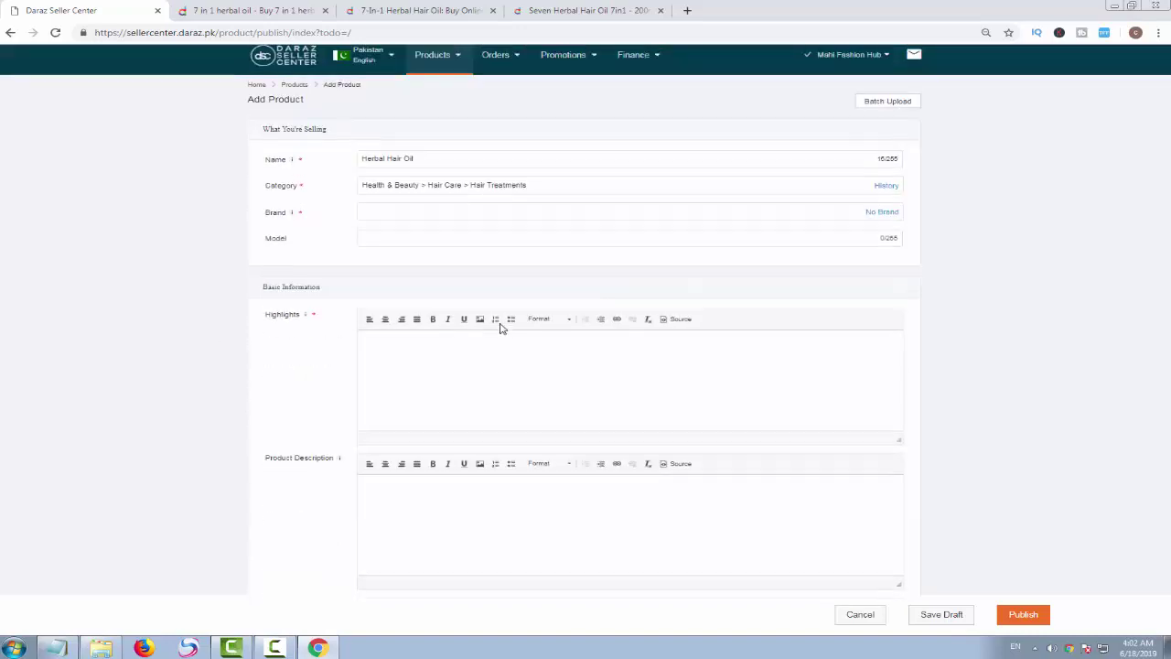
Check the brand on the two hair oil listings and set the new product's brand to Seven Herbal
left_click(385, 222)
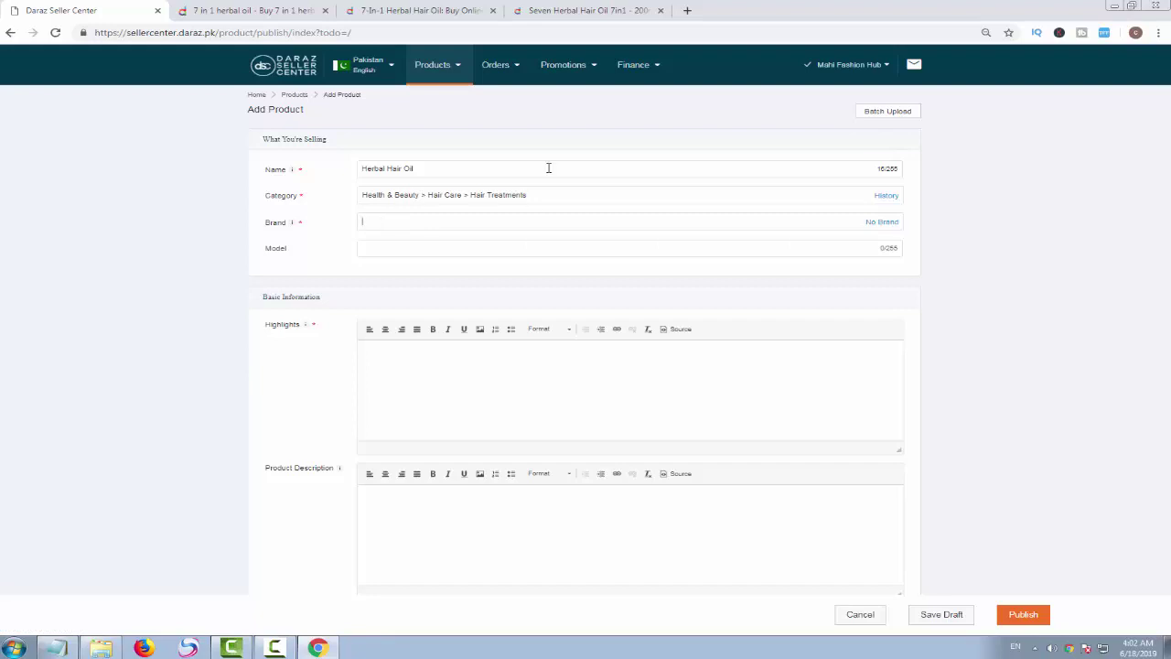
left_click(423, 10)
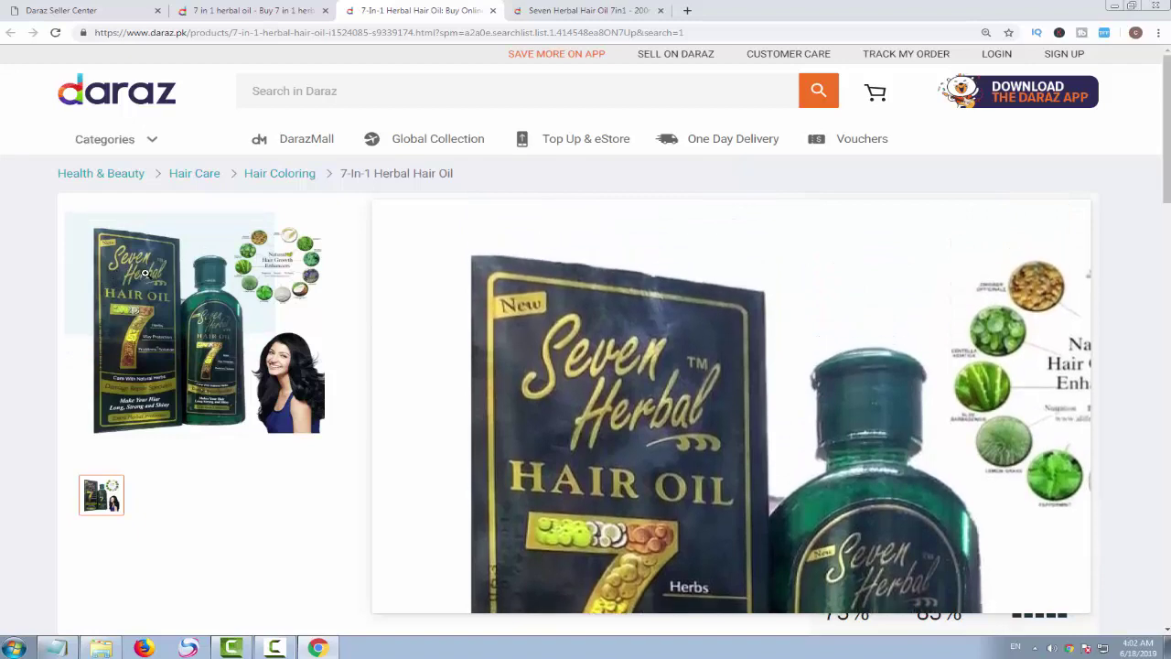
left_click(556, 10)
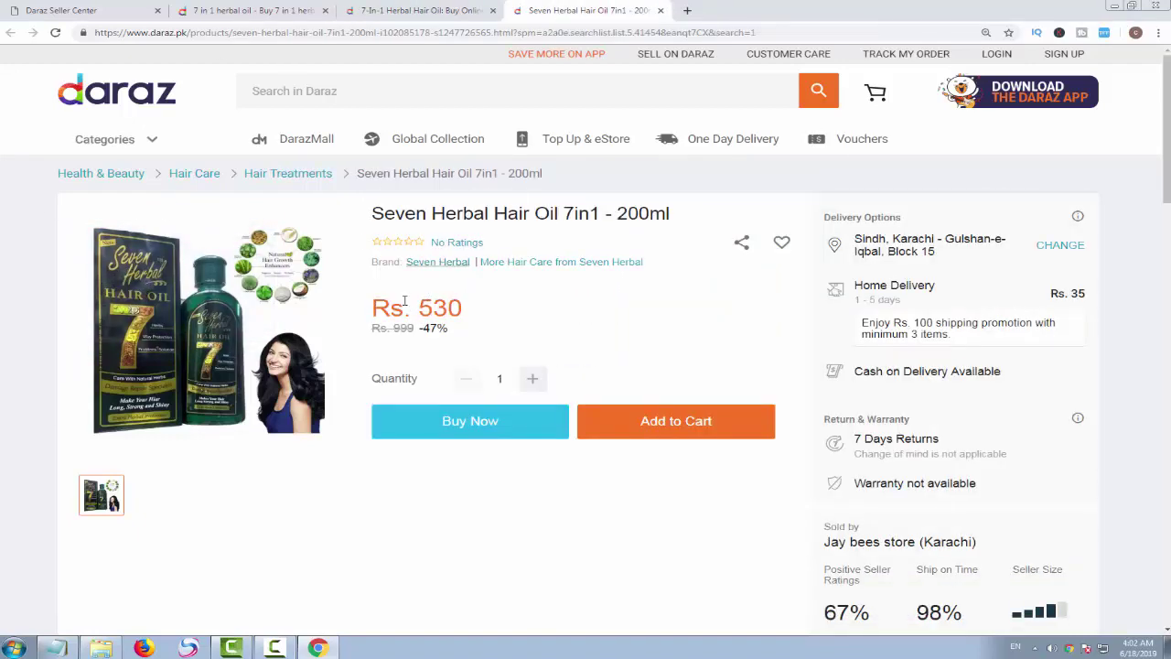
left_click(95, 13)
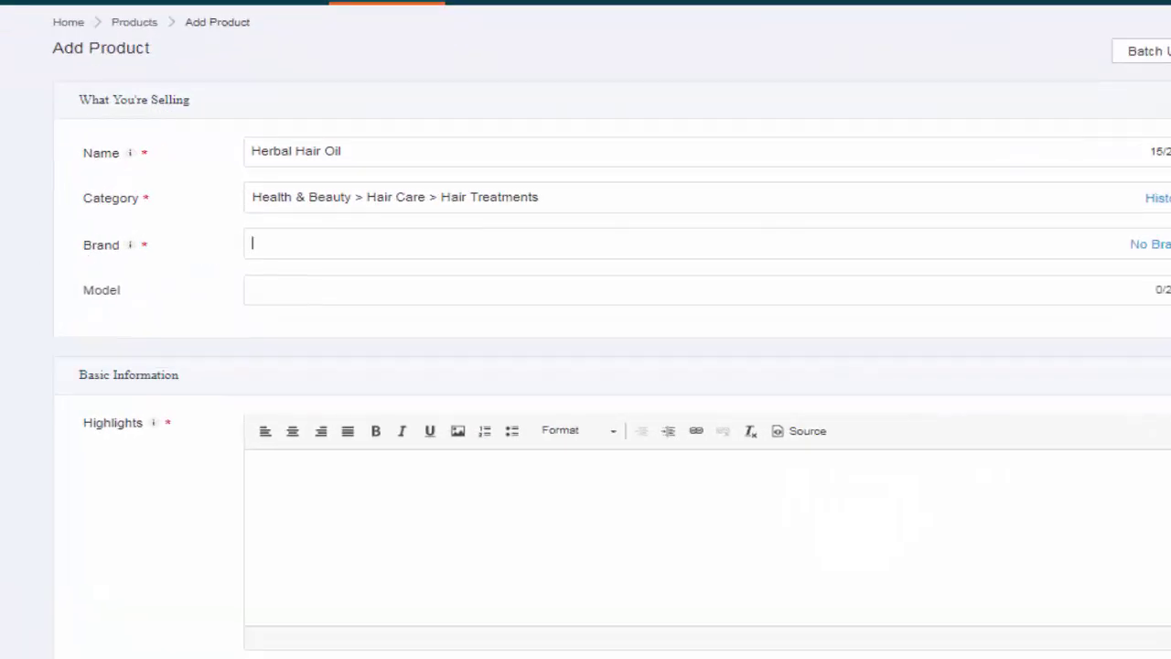
type("seve")
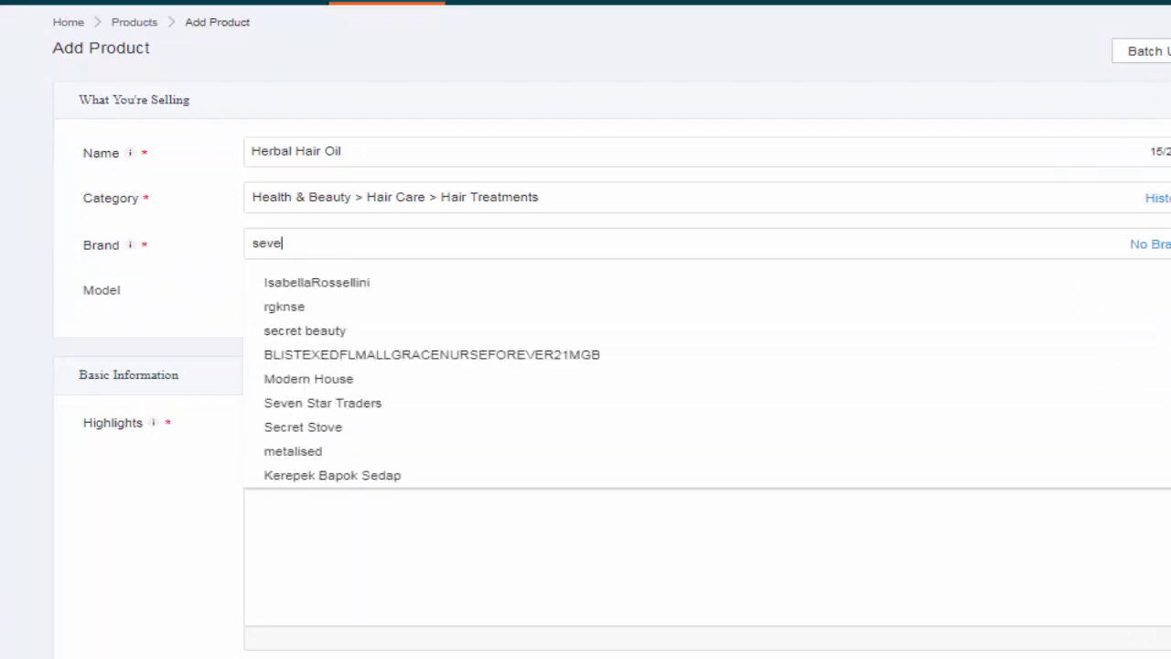
type("n")
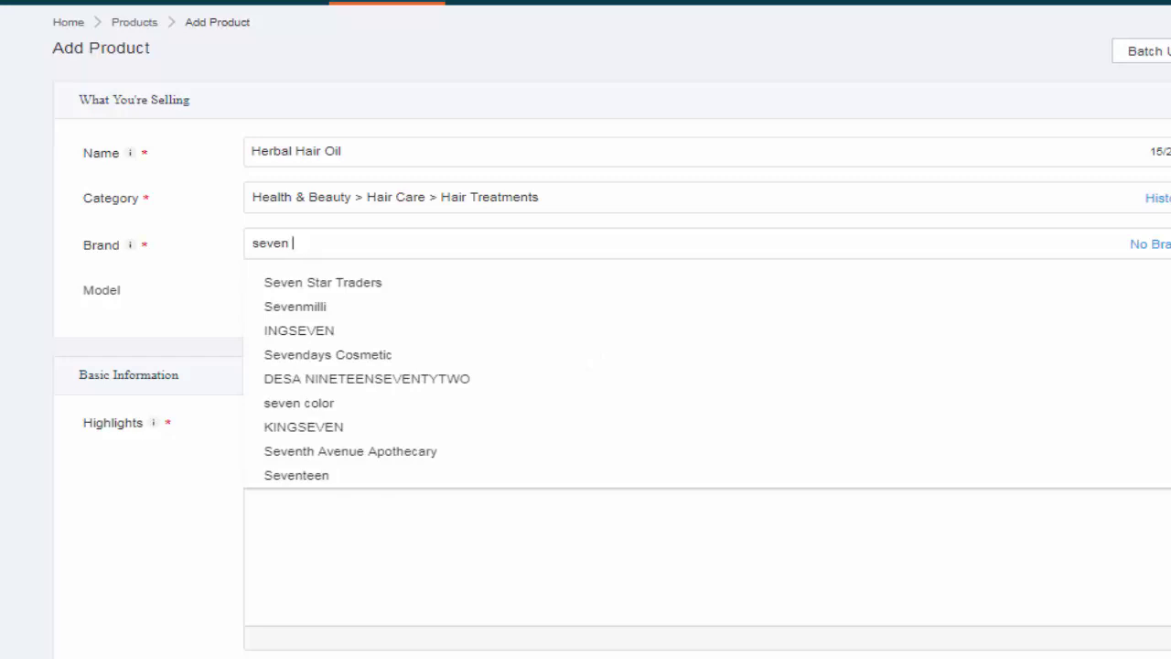
type("ha")
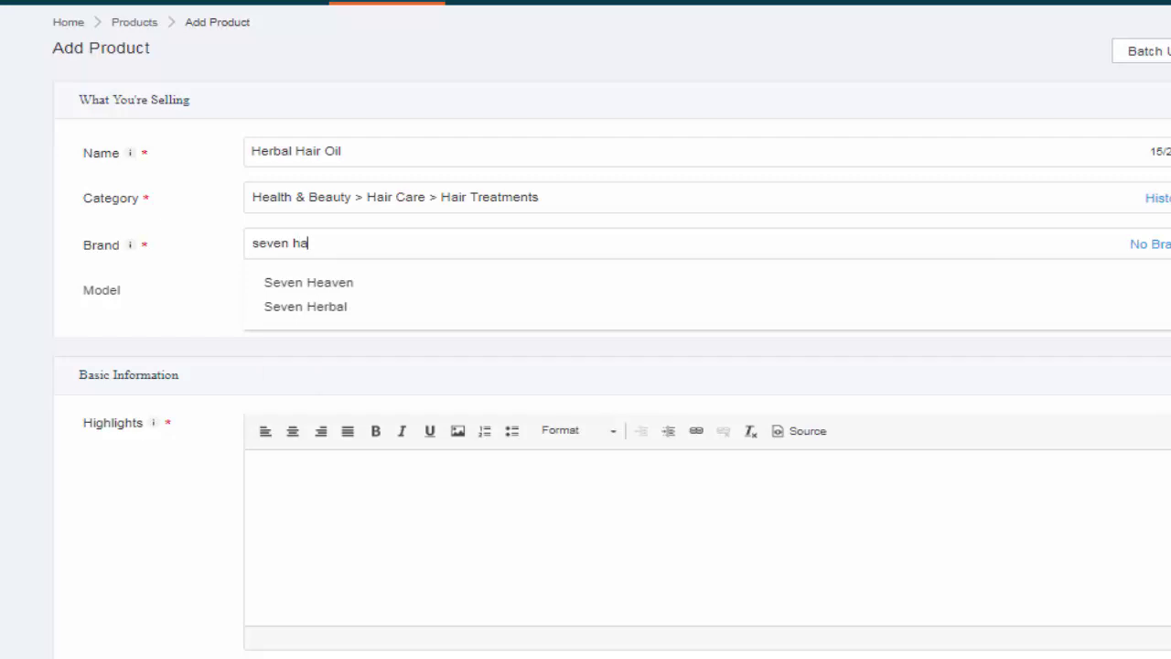
key("BackSpace")
left_click(306, 309)
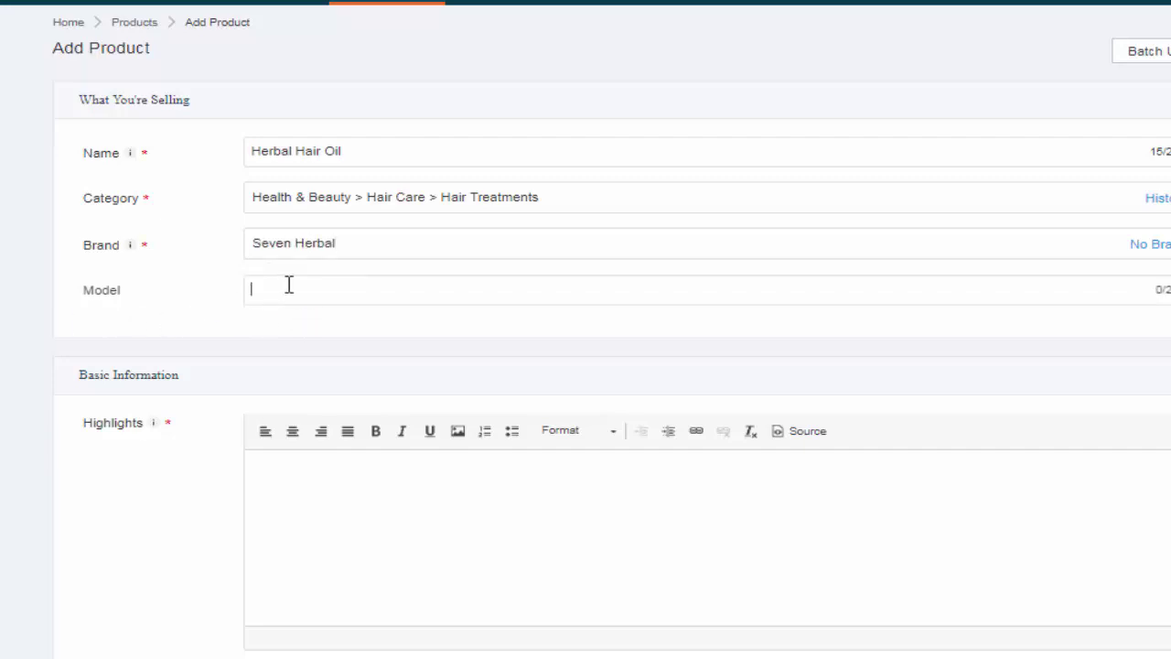
Look over the Basic Information fields, from the highlights and descriptions through to the images, package weight and dimensions
left_click(294, 291)
left_click(307, 475)
scroll(442, 552, "down", 3)
scroll(369, 509, "up", 3)
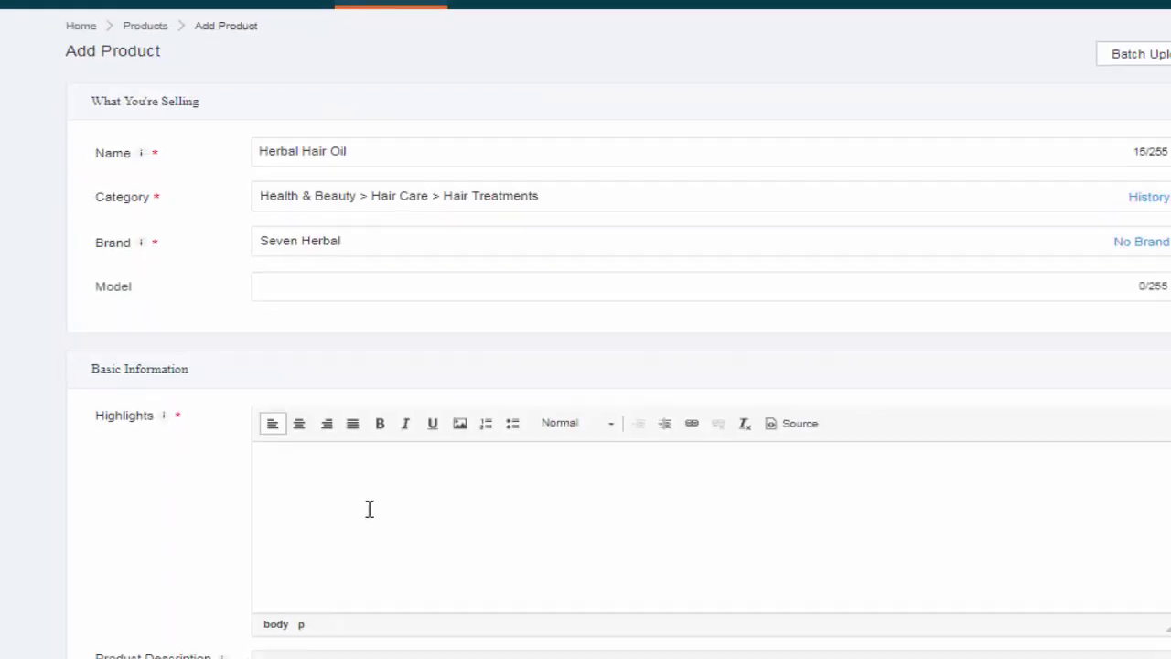
scroll(369, 509, "down", 2)
scroll(380, 275, "down", 1)
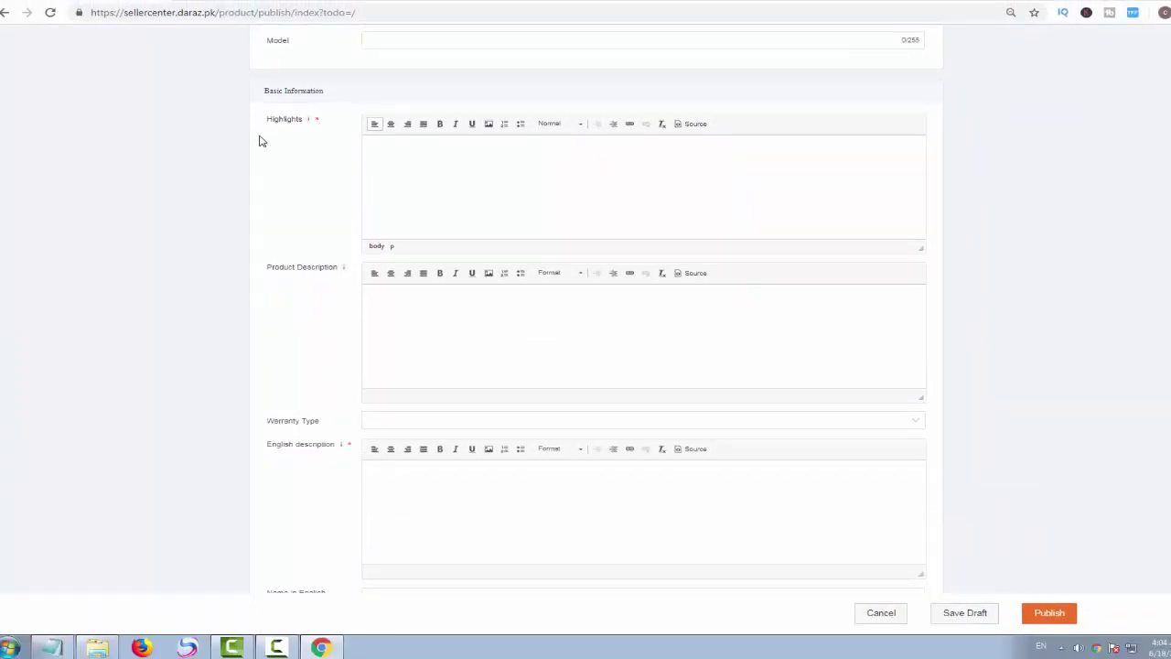
scroll(186, 200, "down", 1)
scroll(217, 283, "down", 4)
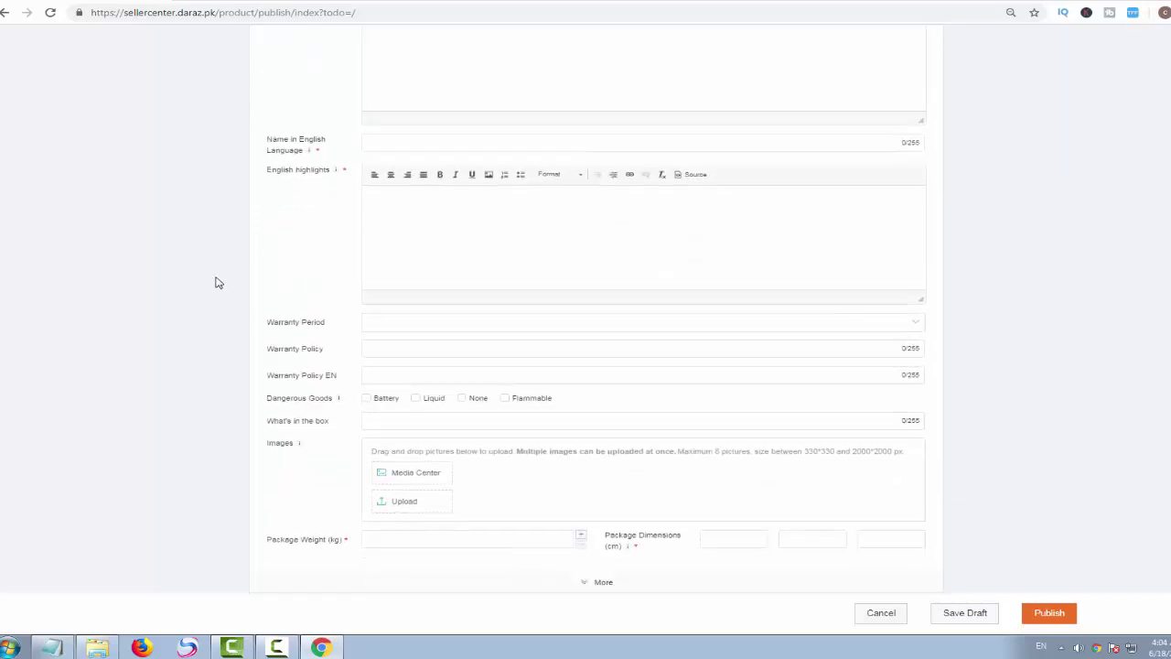
scroll(217, 283, "up", 2)
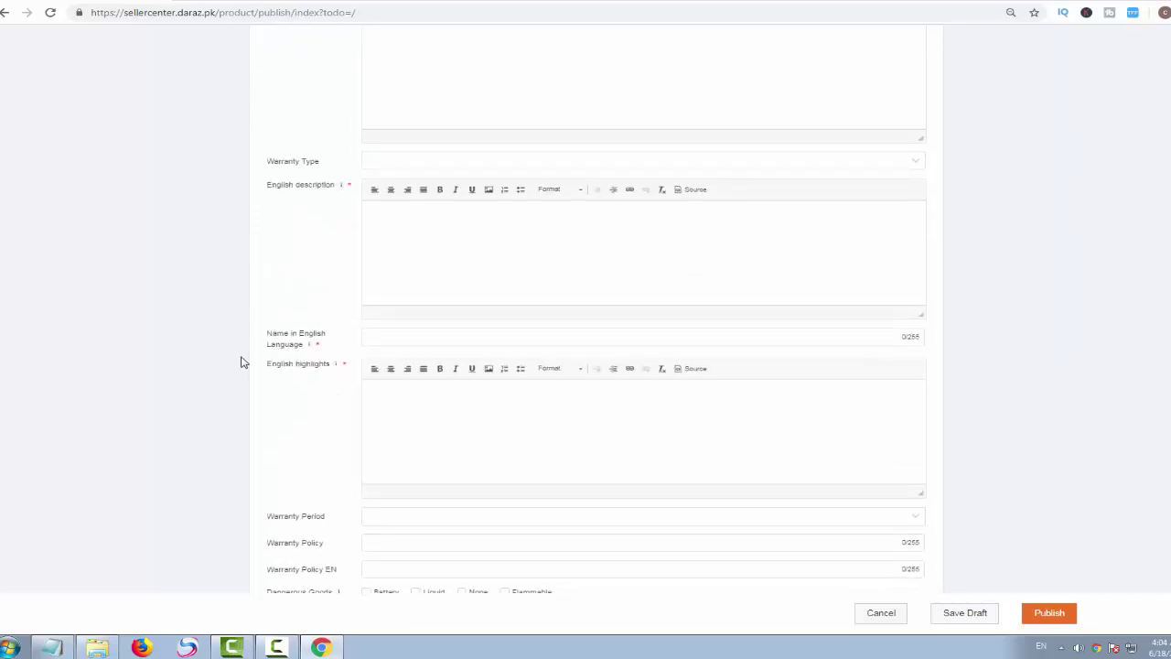
Examine the Highlights and Product Description fields alongside the required English description, English name and English highlights fields
left_click(458, 410)
scroll(426, 406, "down", 1)
scroll(430, 406, "up", 4)
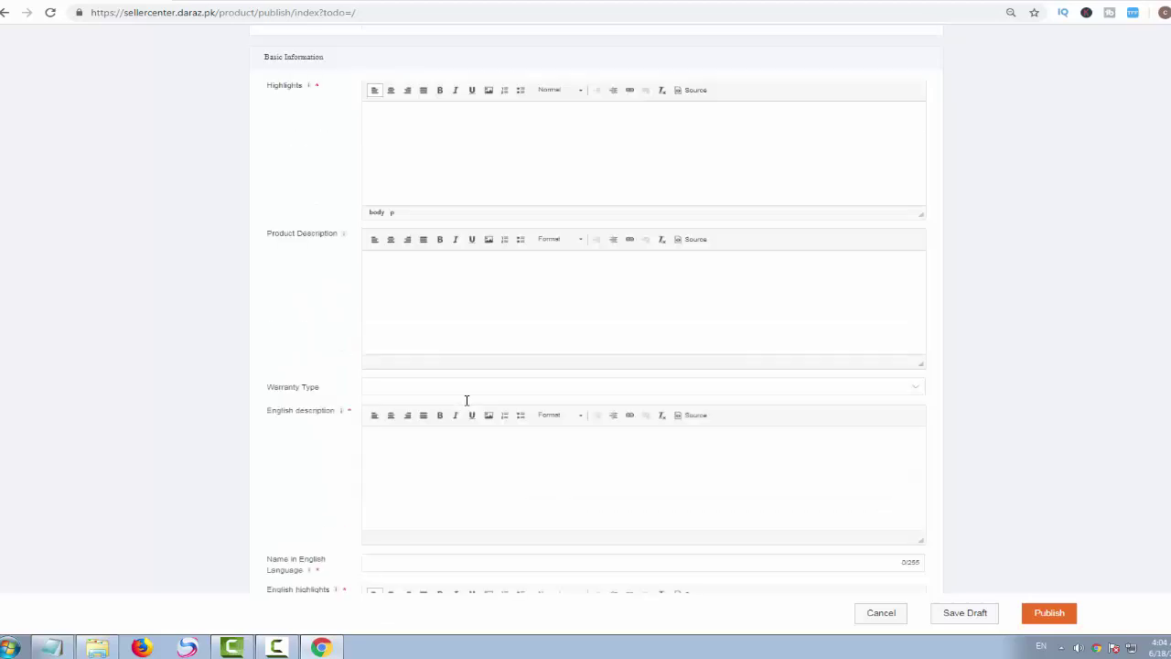
scroll(290, 322, "up", 1)
scroll(298, 342, "down", 1)
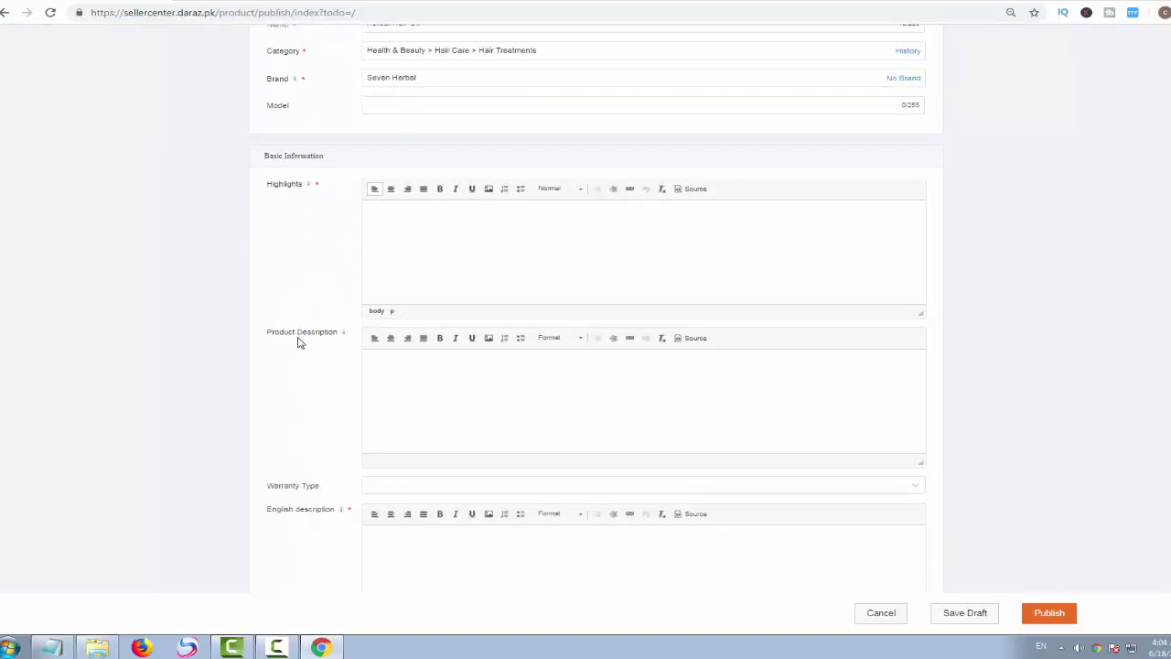
scroll(301, 352, "down", 3)
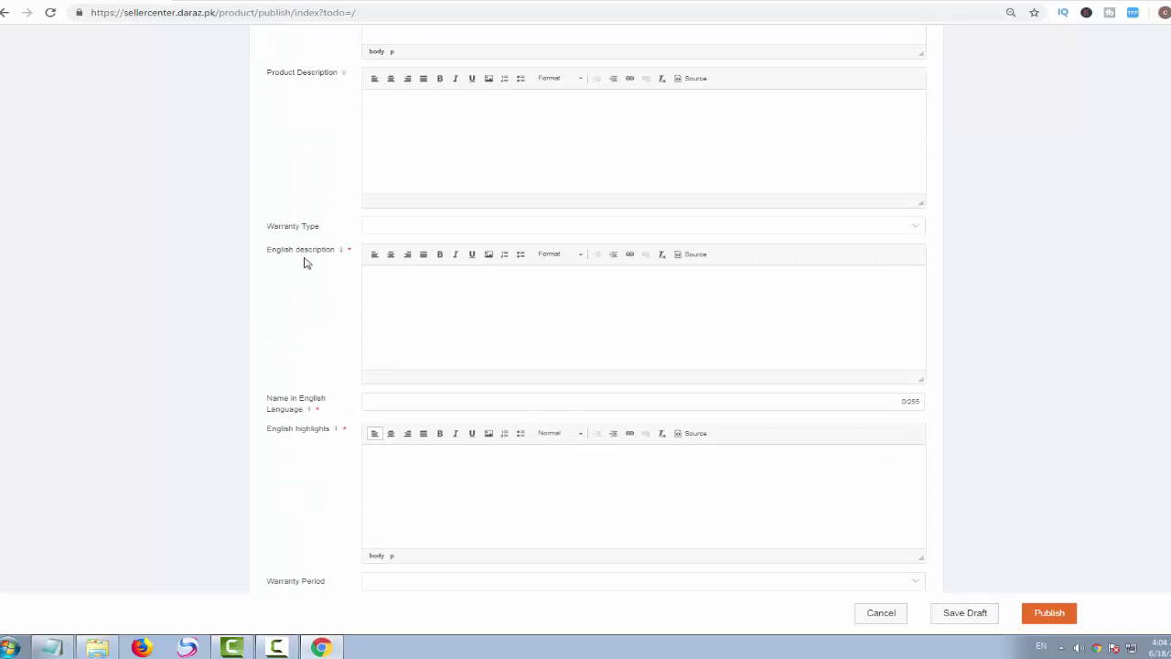
left_click(441, 320)
scroll(423, 274, "up", 2)
left_click(423, 265)
left_click(378, 110)
scroll(412, 61, "down", 1)
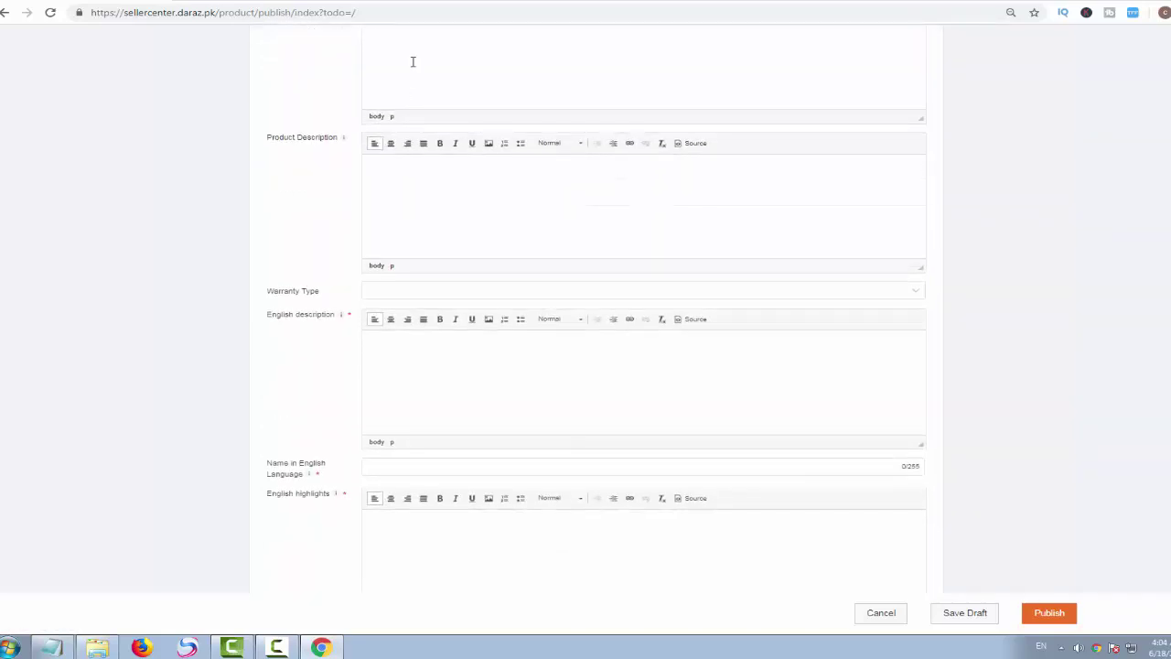
scroll(428, 196, "down", 1)
scroll(428, 197, "up", 2)
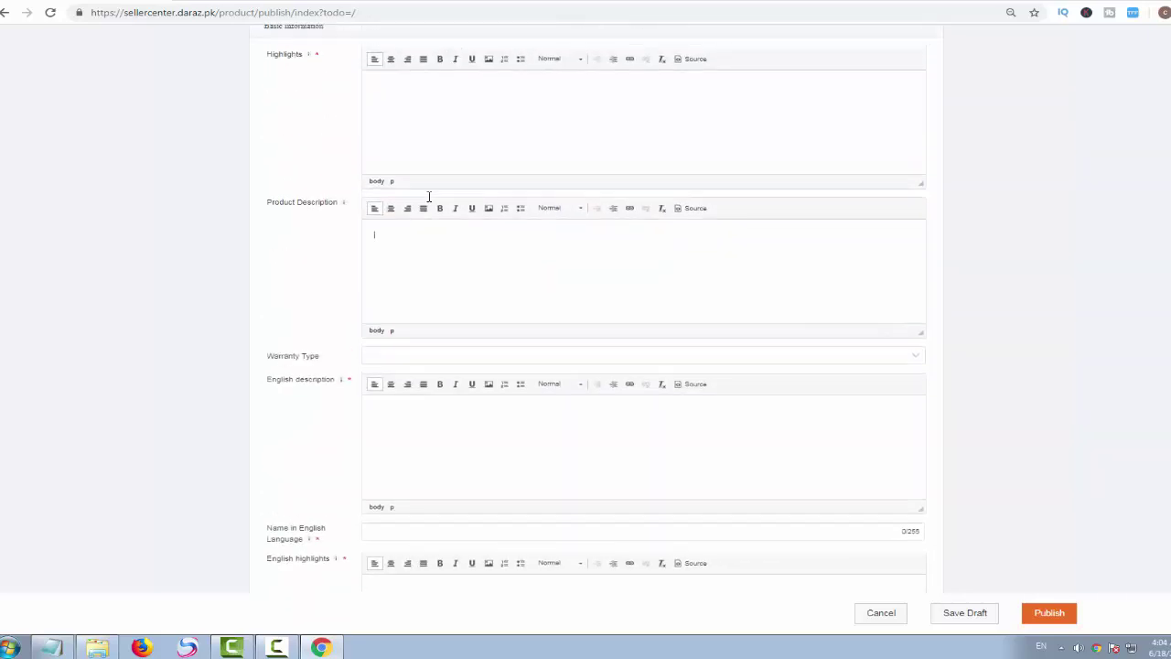
Read the product details on the 7-In-1 Herbal Hair Oil listing and return to the Add Product form
key("ctrl+Tab")
scroll(410, 295, "down", 4)
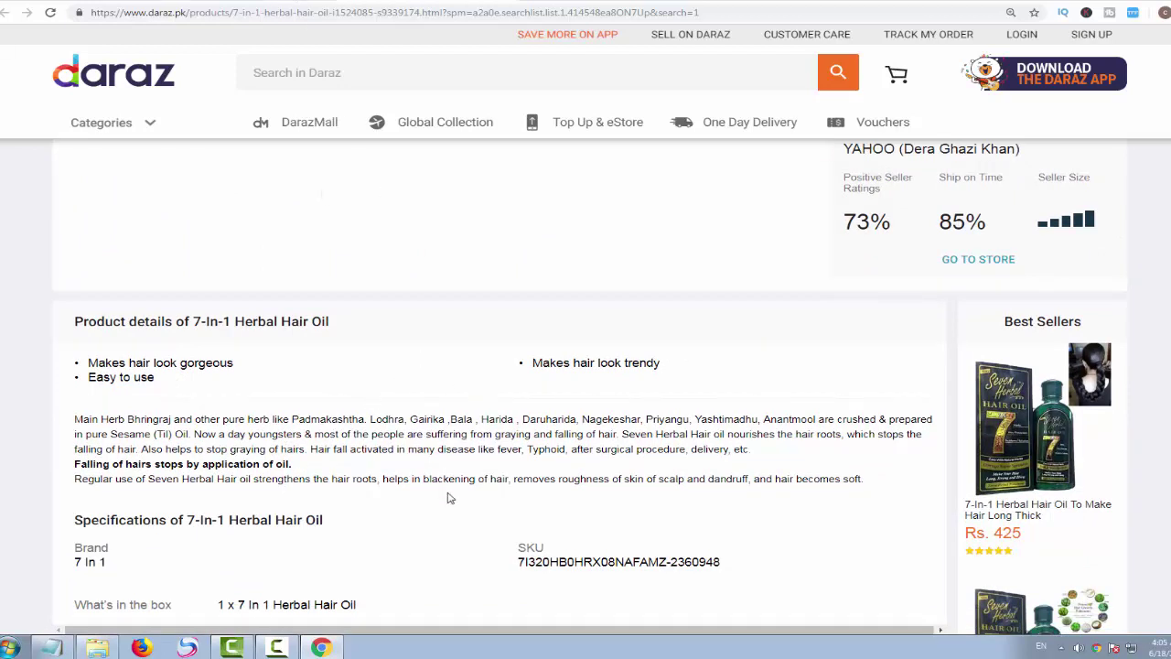
key("alt+Left")
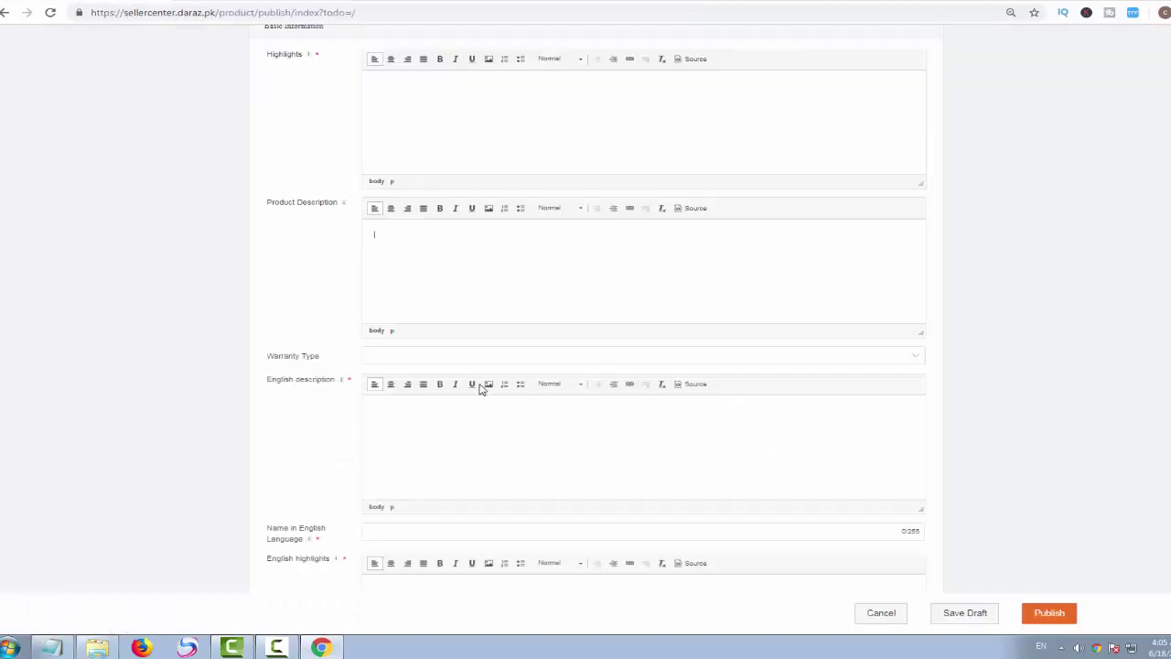
Copy the three highlight bullets from the product details of the 7-In-1 Herbal Hair Oil listing
scroll(391, 183, "up", 1)
scroll(393, 247, "down", 1)
scroll(456, 428, "down", 3)
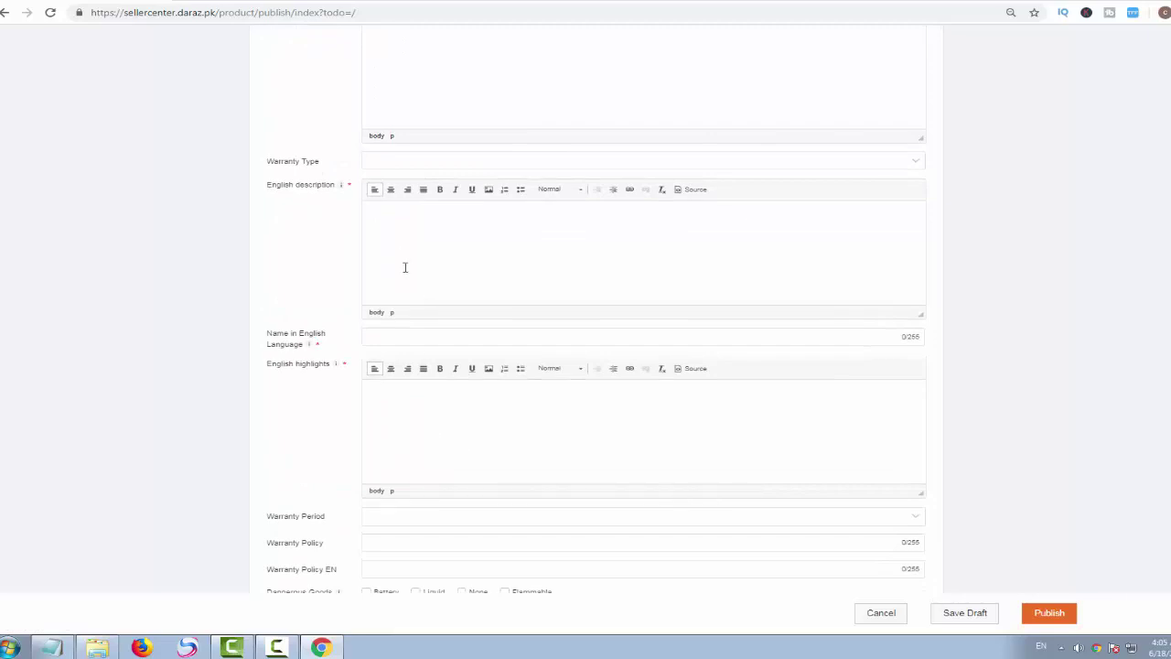
scroll(418, 253, "up", 5)
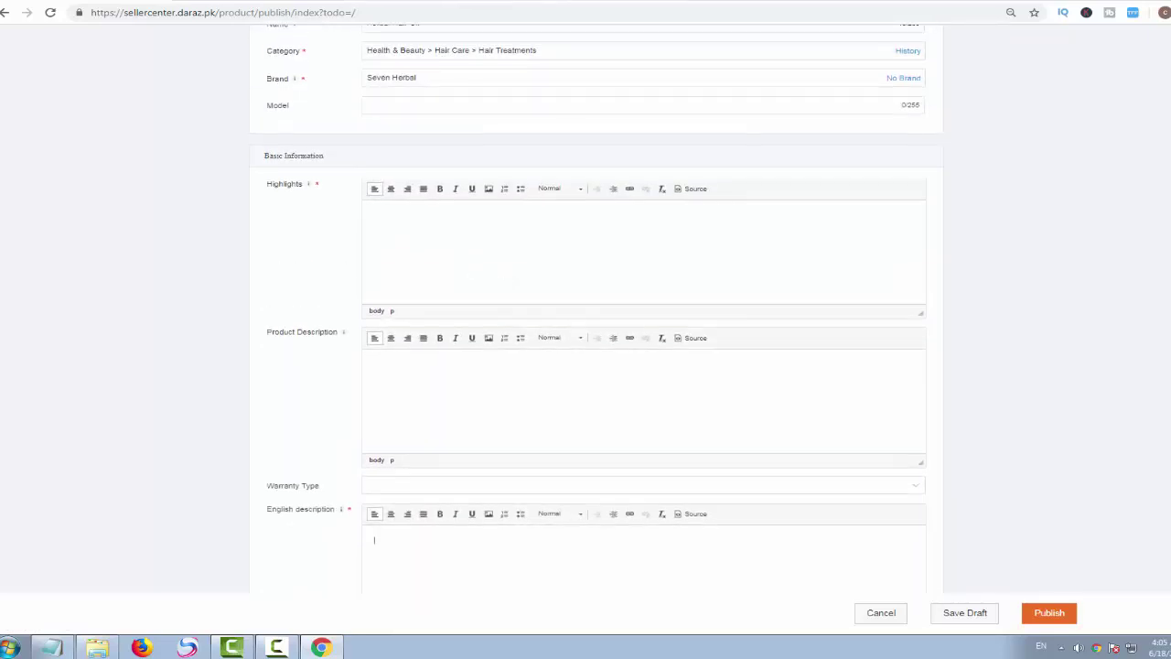
key("ctrl+Tab")
scroll(421, 230, "down", 8)
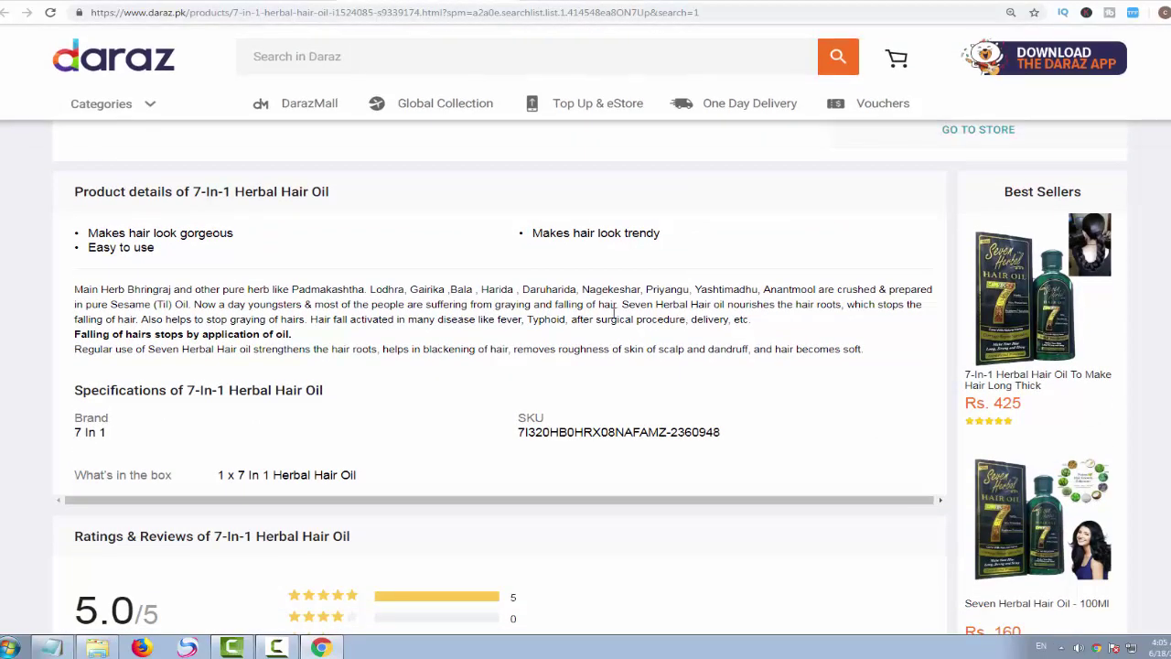
left_click_drag(668, 236, 85, 233)
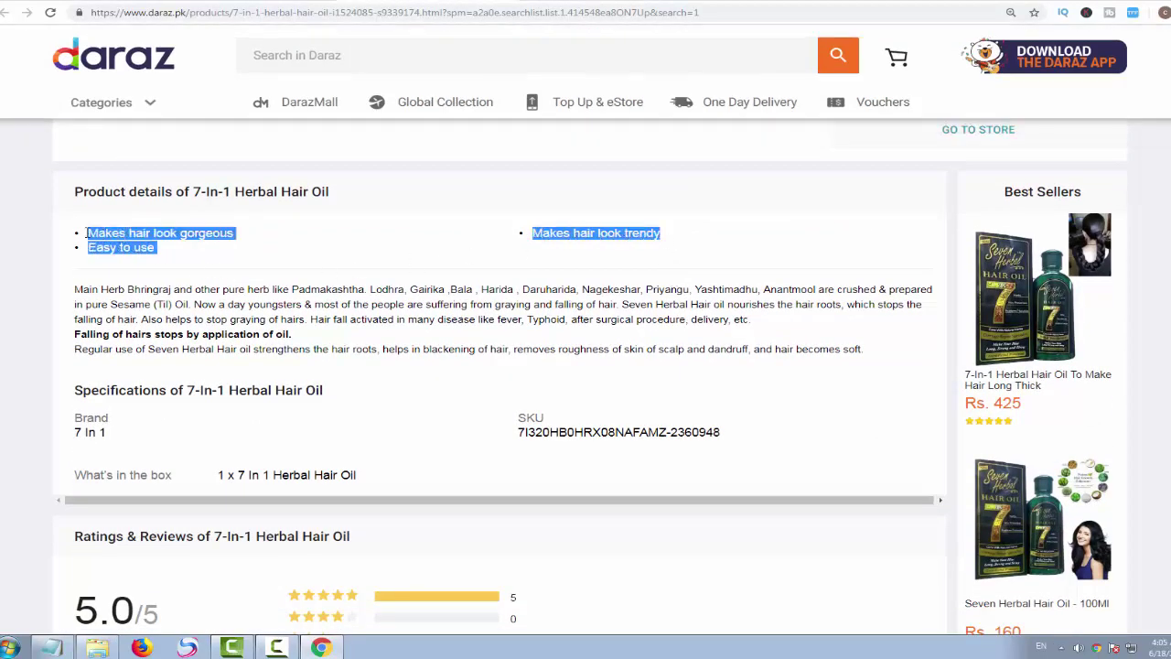
right_click(117, 236)
left_click(137, 245)
Return to the Add Product form and paste the copied bullets into the Highlights field
key("alt+Left")
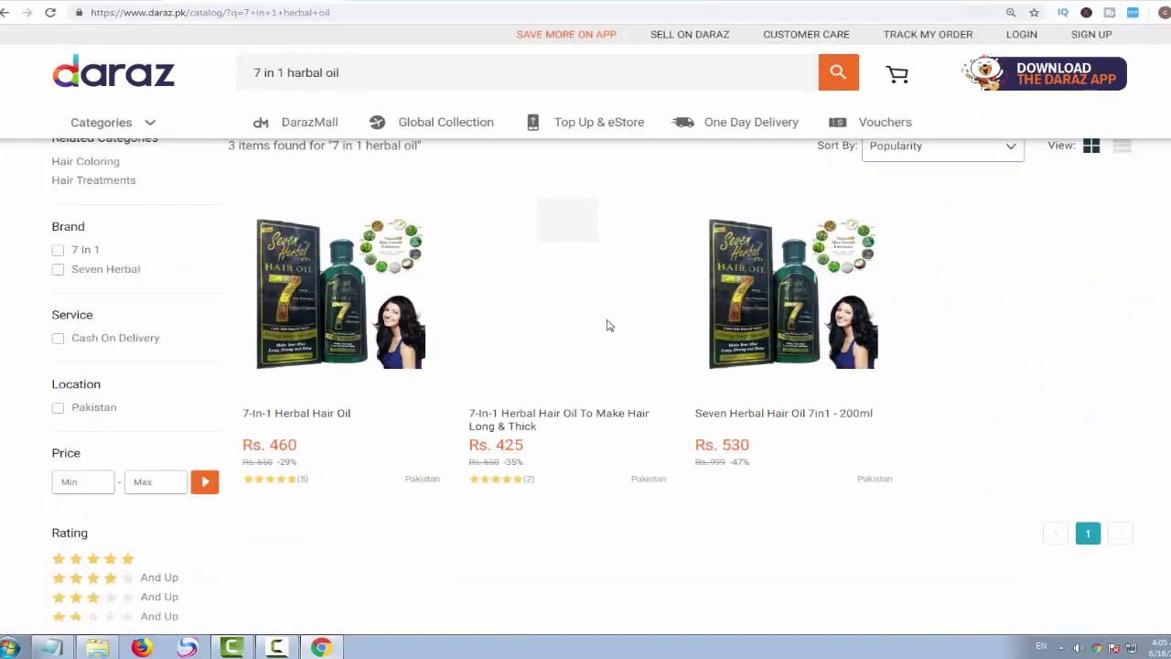
scroll(338, 321, "down", 1)
key("ctrl+Tab")
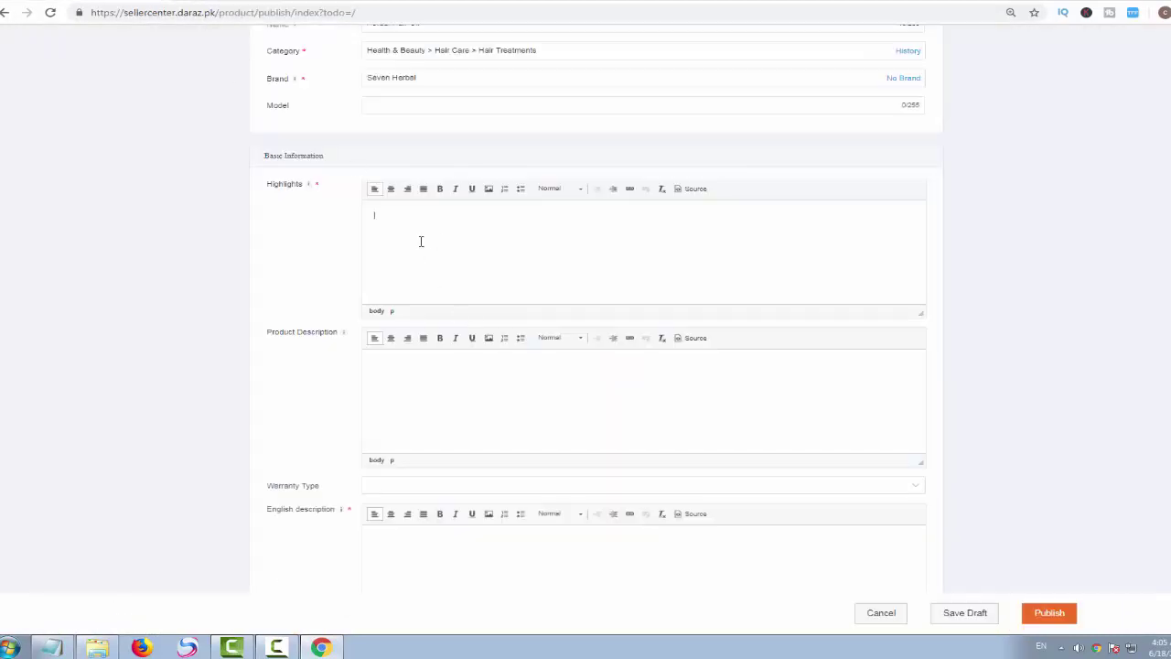
right_click(421, 240)
left_click(383, 241)
key("ctrl+v")
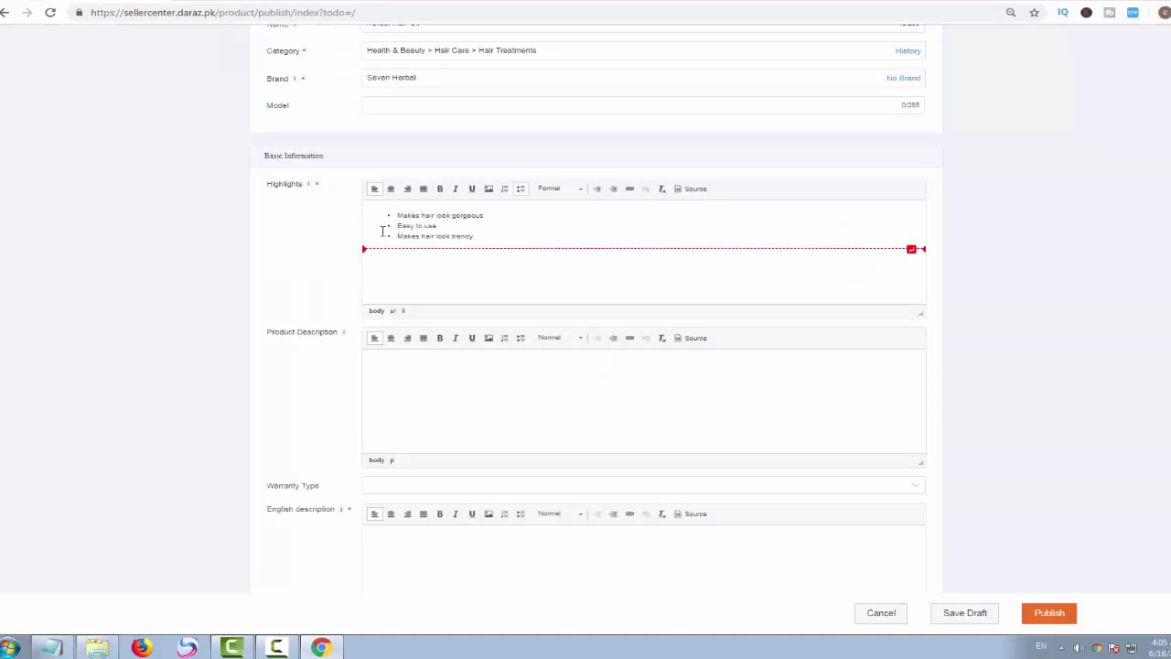
Remove the bullet formatting from all three lines in the Highlights field
left_click(390, 215)
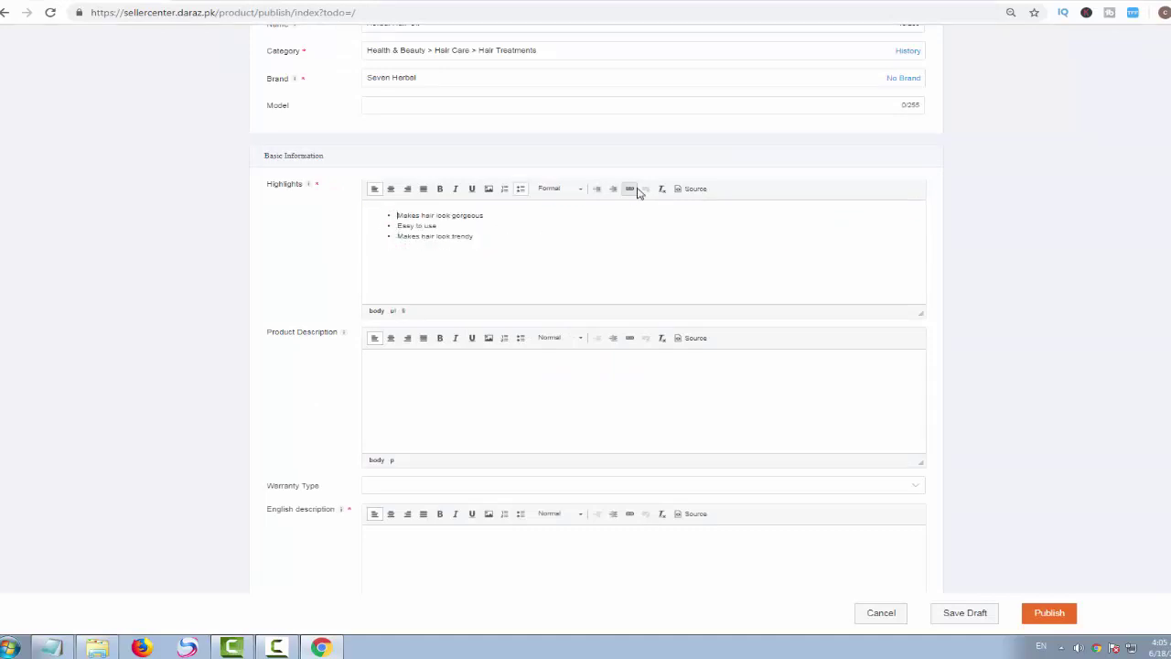
left_click(521, 189)
left_click(392, 230)
key("BackSpace")
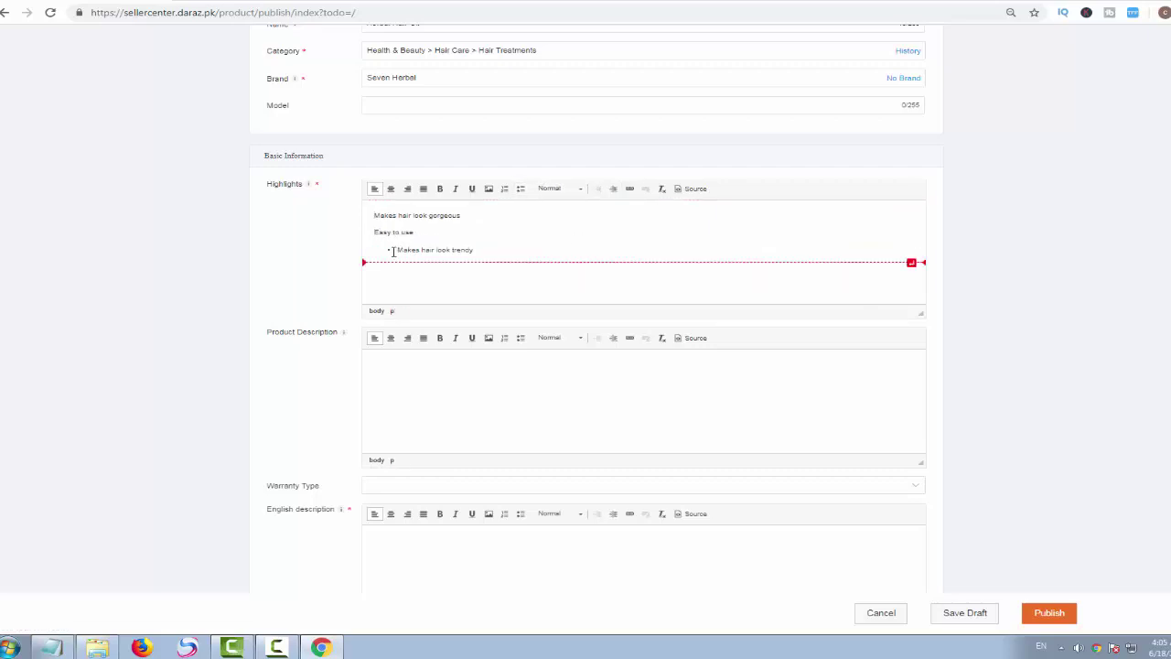
left_click(393, 251)
key("BackSpace")
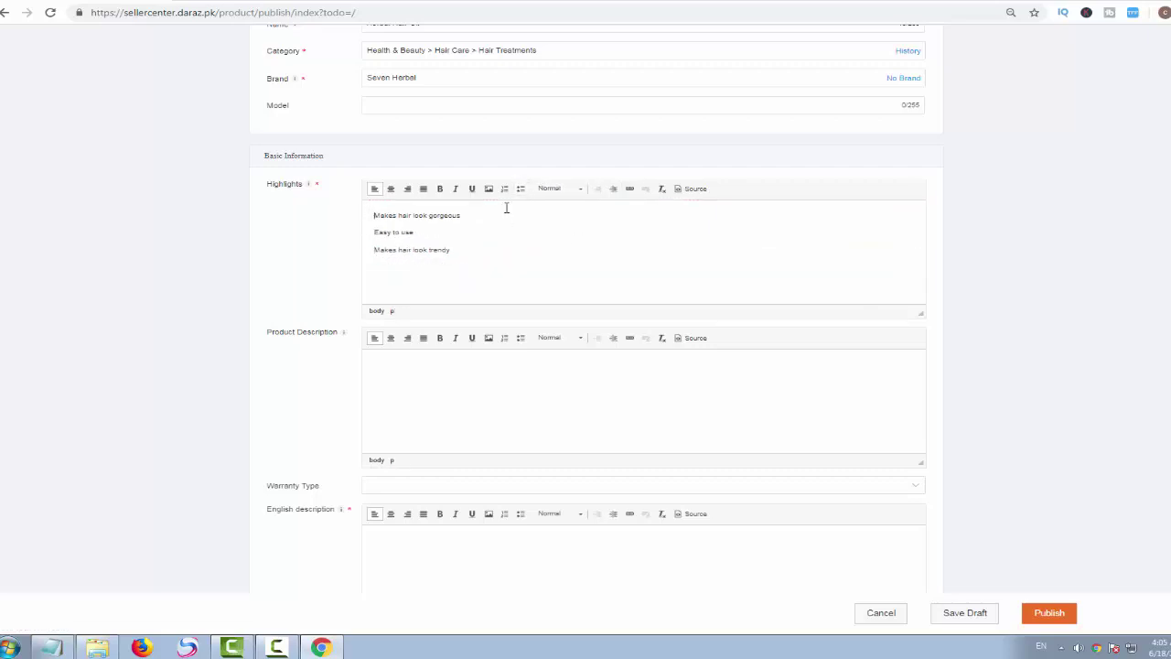
Turn the three Highlights lines into one numbered list
left_click(504, 188)
left_click(375, 232)
left_click(504, 189)
left_click(373, 242)
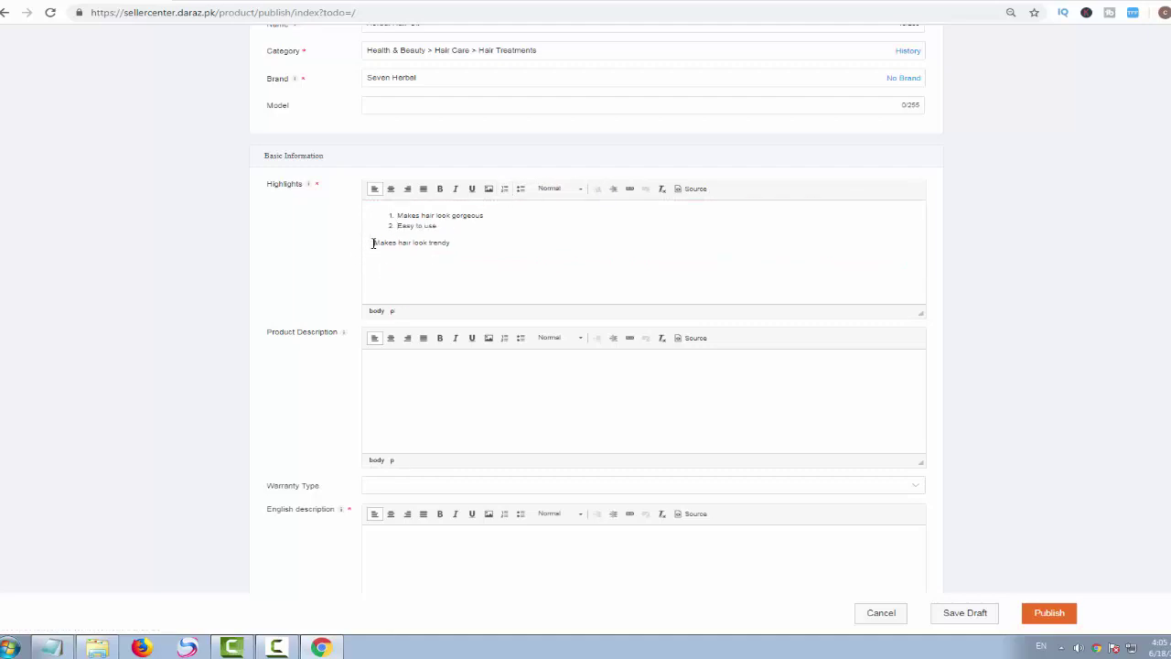
left_click(504, 189)
Format the three numbered highlights as bold, left-aligned Heading 2 text
left_click_drag(508, 244, 399, 201)
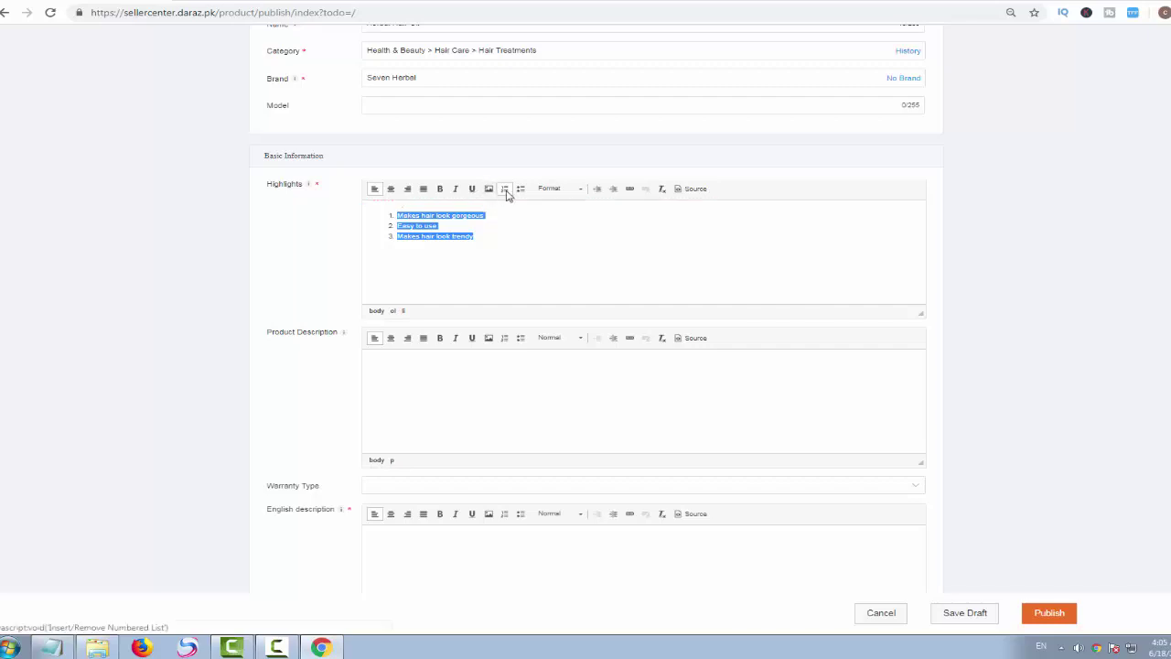
left_click(567, 189)
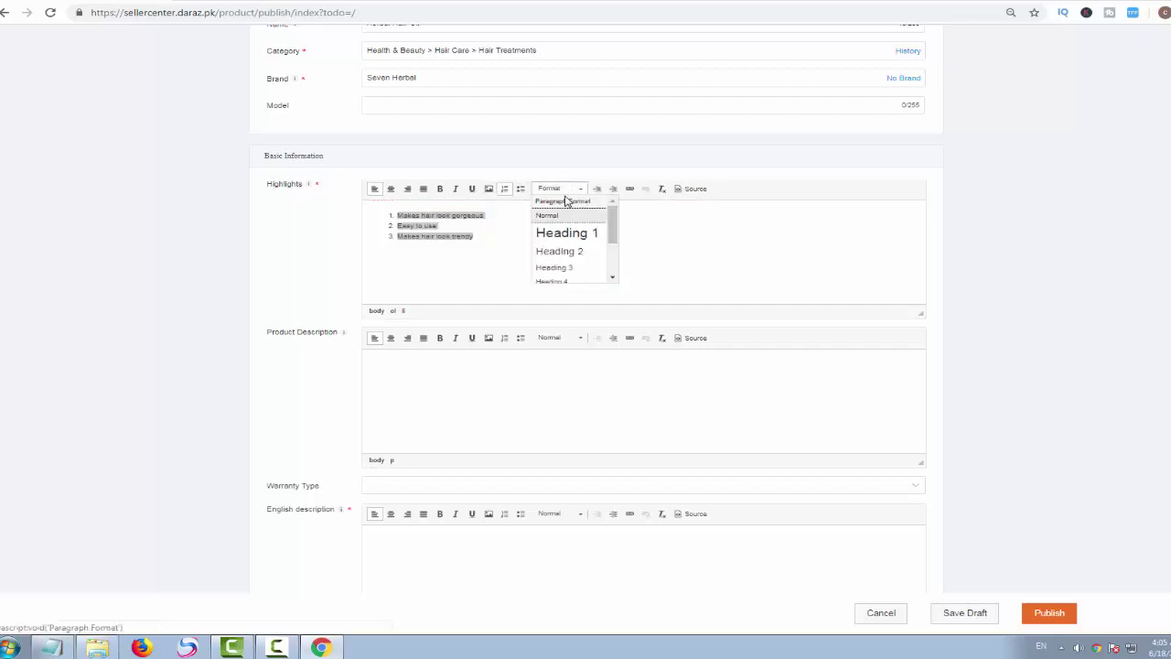
left_click(568, 252)
left_click(392, 189)
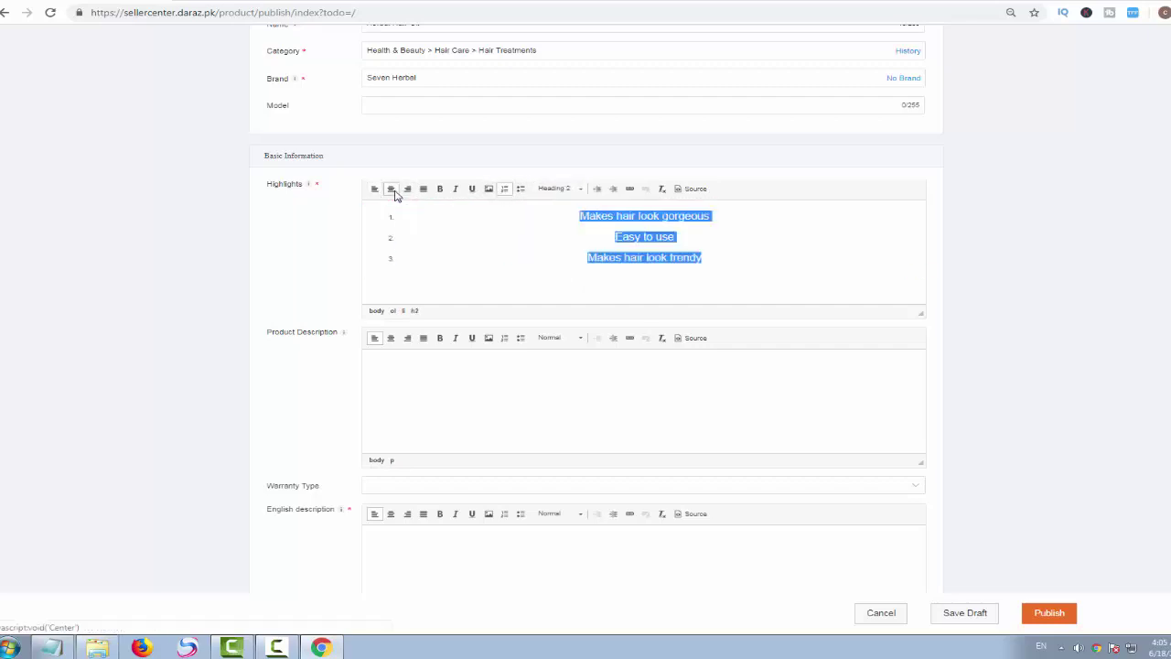
left_click(408, 189)
left_click(424, 189)
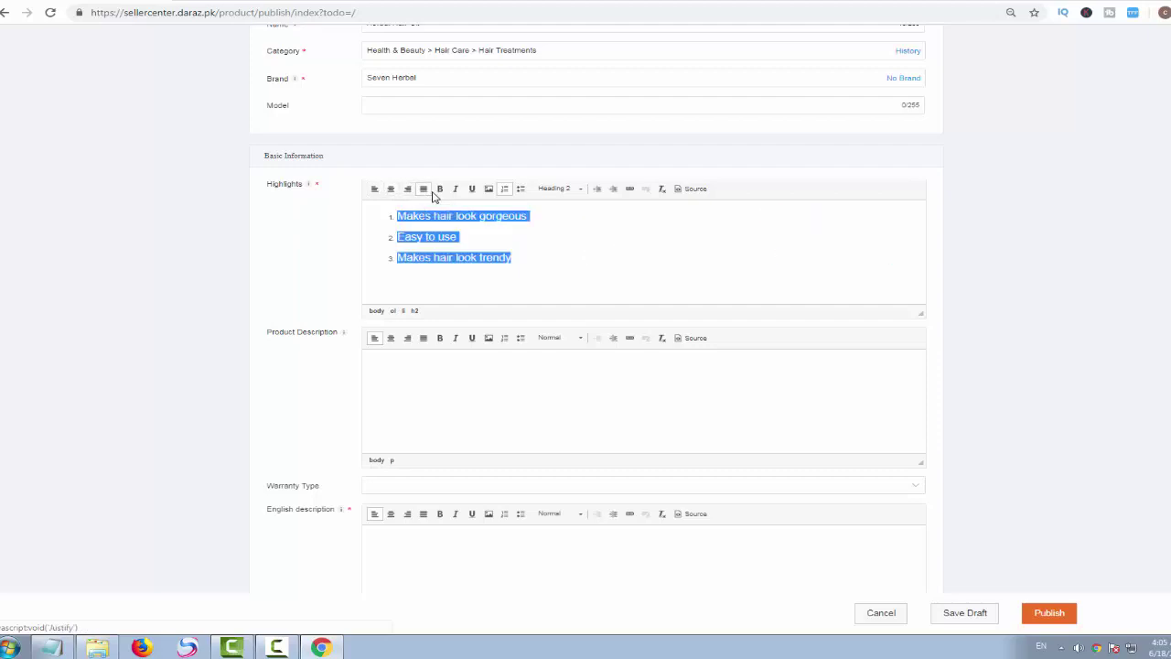
left_click(439, 189)
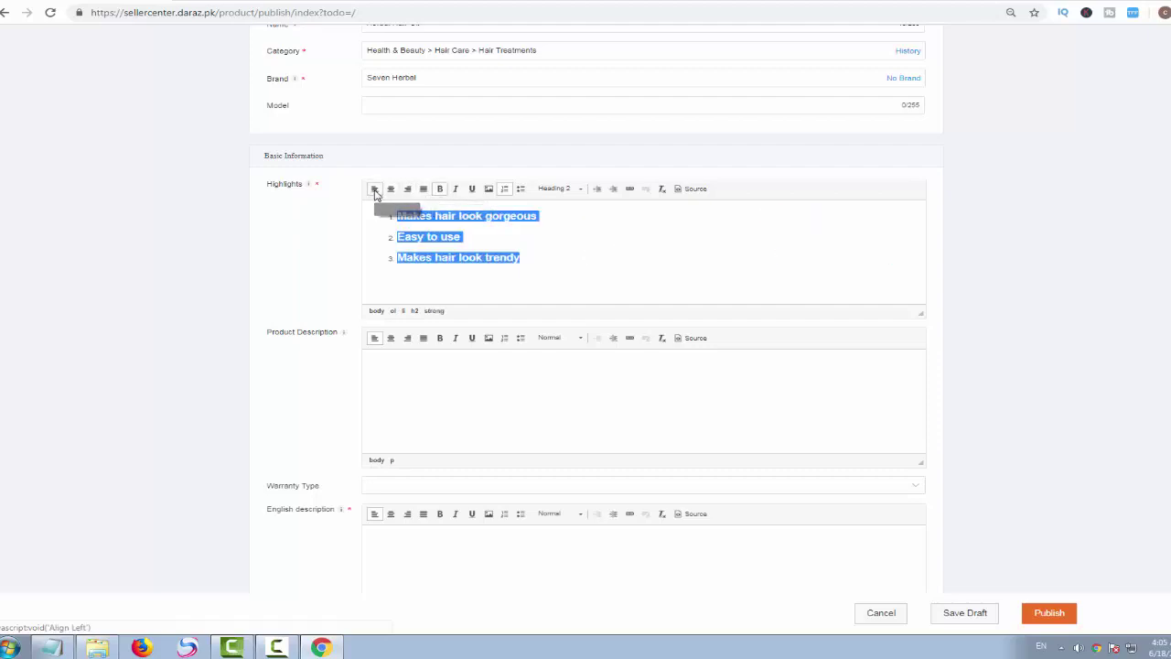
left_click(530, 260)
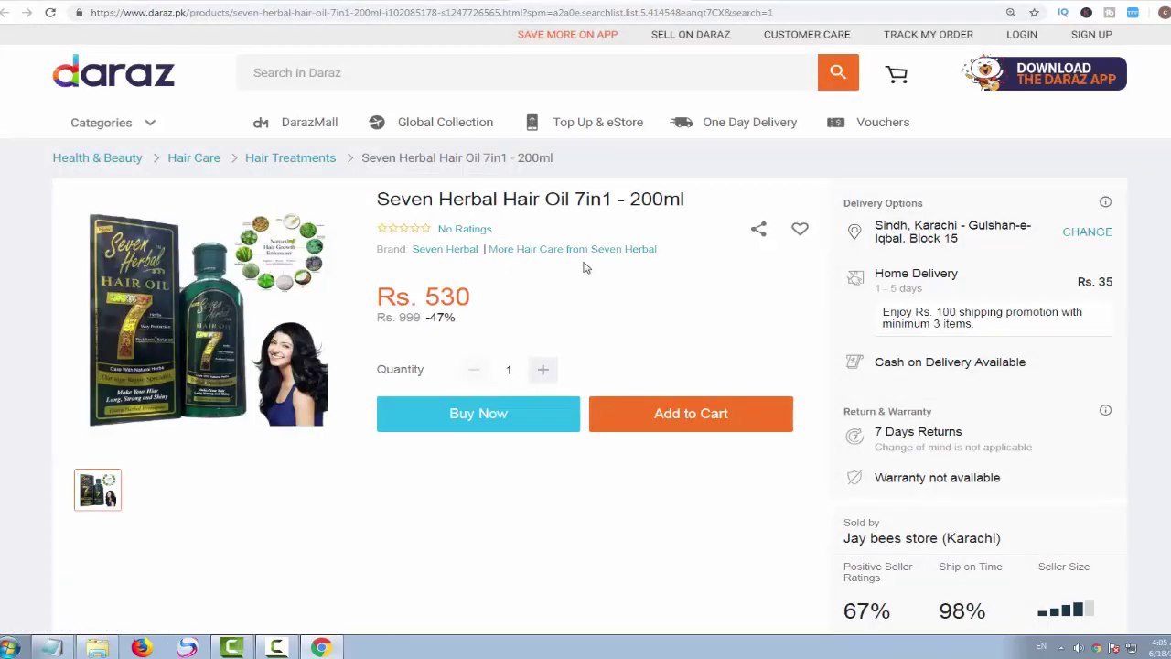
Read the product details on the Seven Herbal Hair Oil 7in1 - 200ml listing
scroll(586, 267, "down", 5)
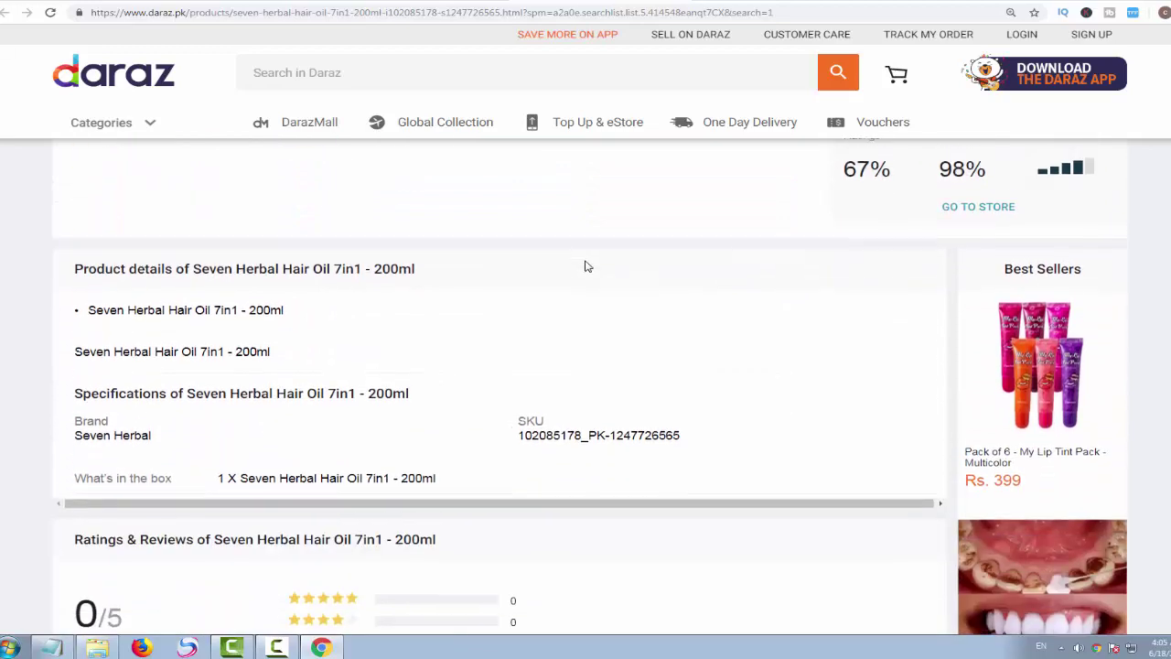
scroll(588, 266, "up", 1)
scroll(590, 265, "down", 1)
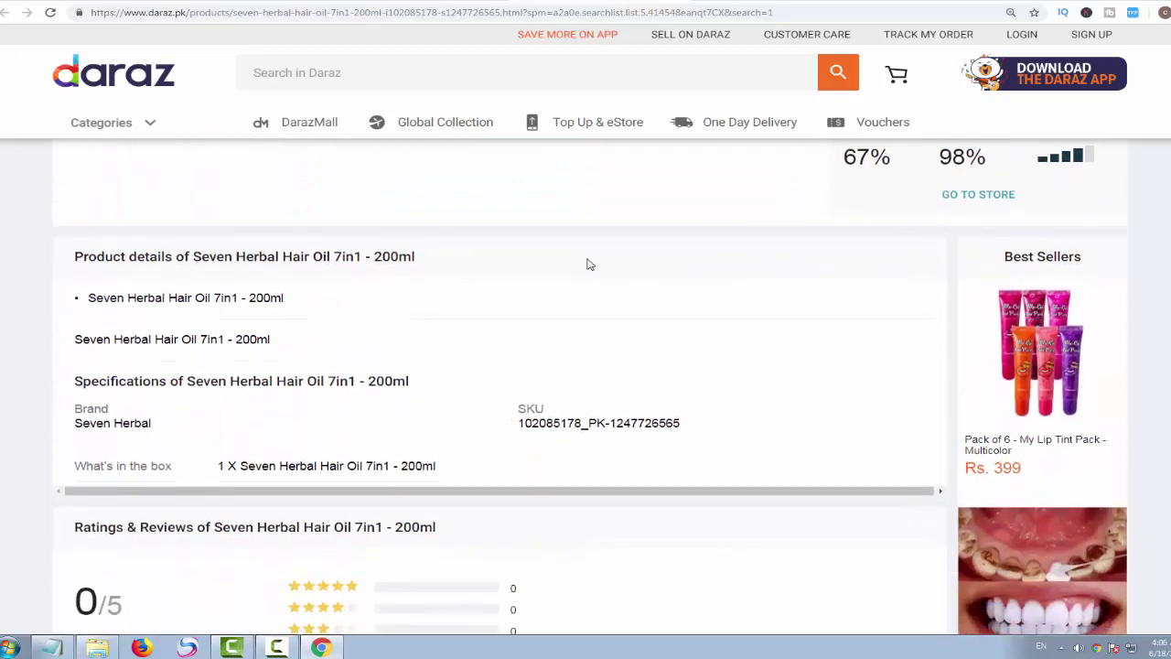
scroll(590, 264, "up", 4)
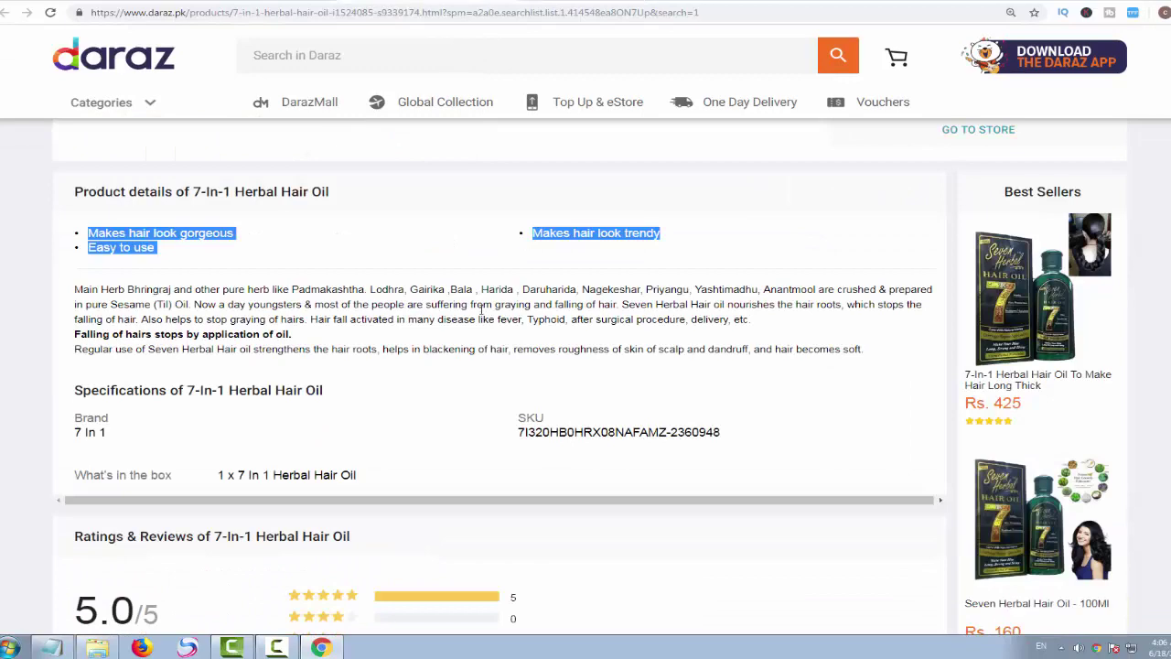
Copy the first description paragraph, from "Main Herb Bhringraj" to "delivery, etc.", from the 7-In-1 Herbal Hair Oil listing
scroll(407, 327, "down", 2)
scroll(407, 326, "up", 2)
left_click_drag(75, 287, 757, 329)
right_click(627, 324)
left_click(645, 334)
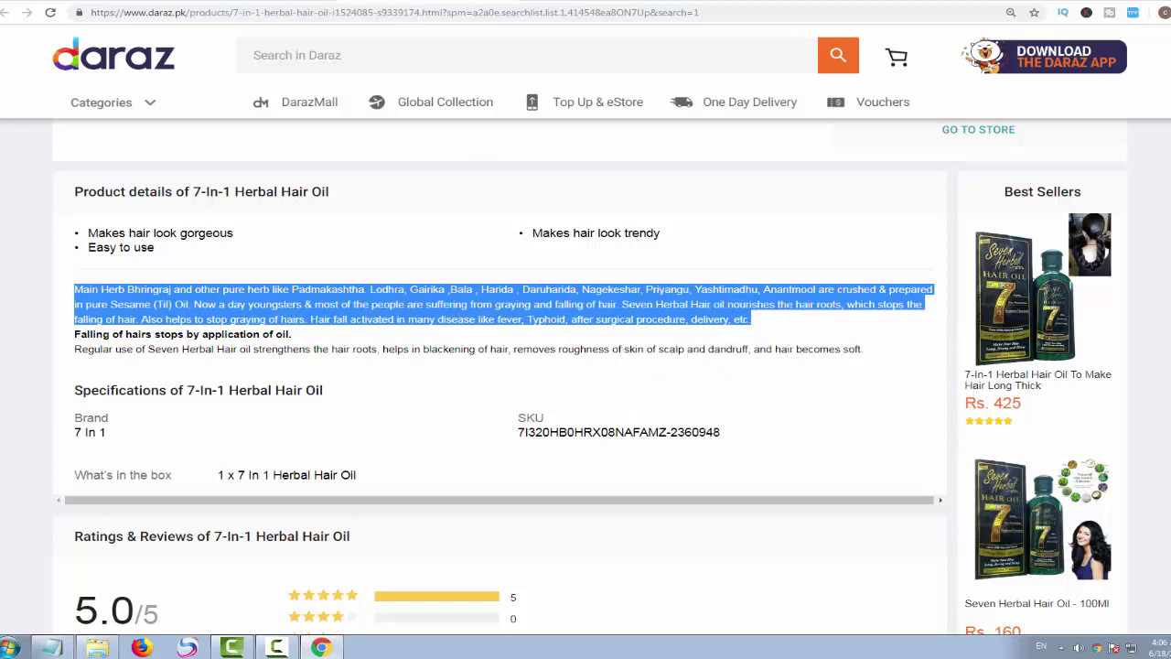
Return to the Add Product form and paste the copied paragraph into the Product Description field
key("ctrl+w")
key("ctrl+Tab")
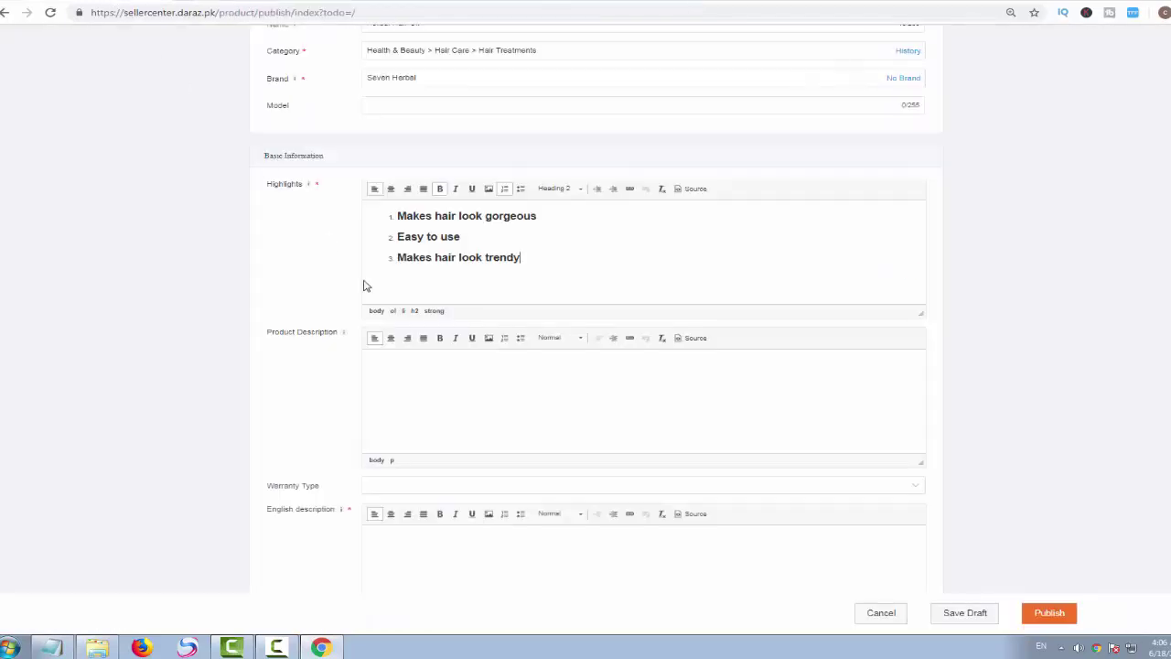
scroll(403, 303, "down", 2)
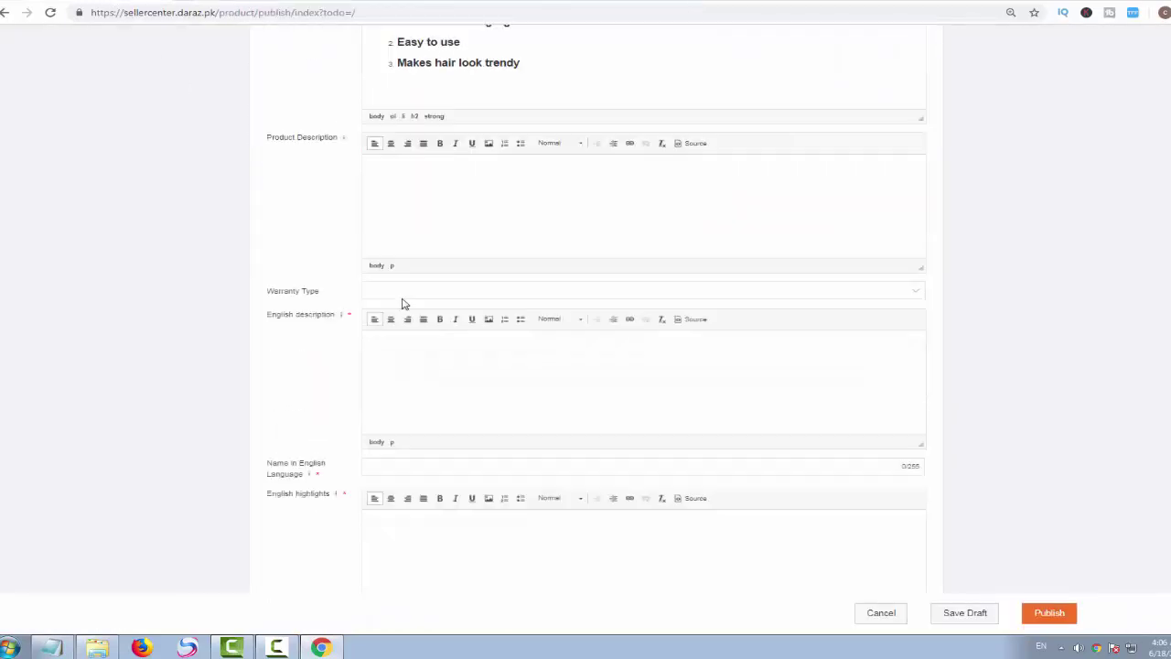
left_click(404, 221)
key("ctrl+v")
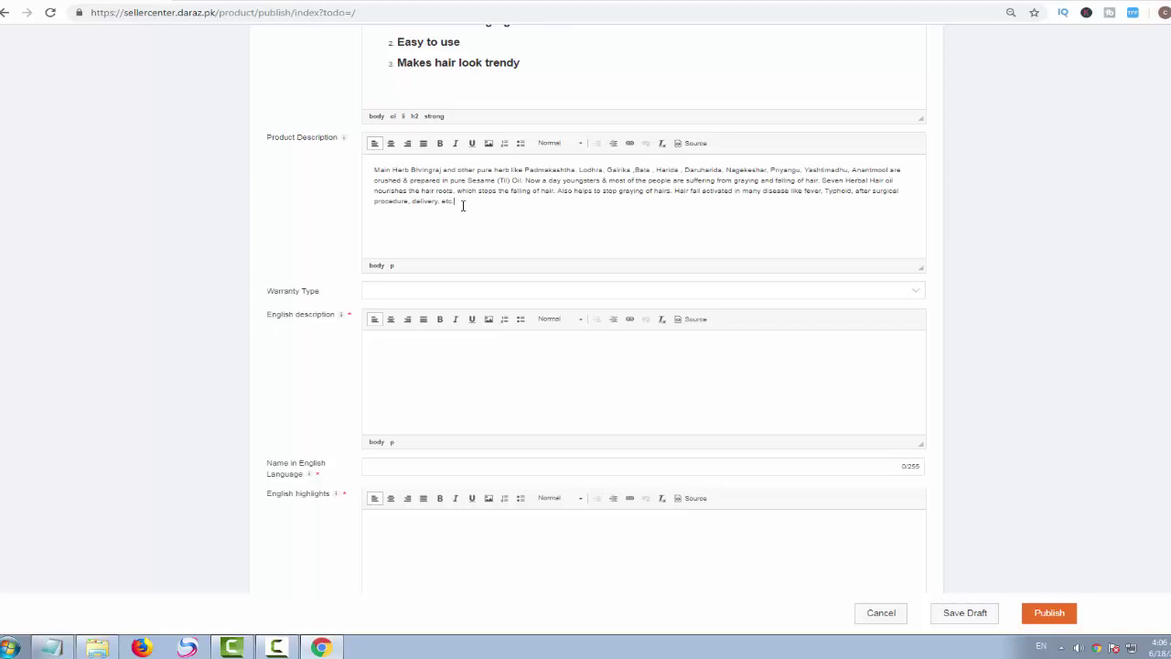
Format the whole Product Description text as bold Heading 2
left_click_drag(463, 205, 367, 170)
left_click(554, 143)
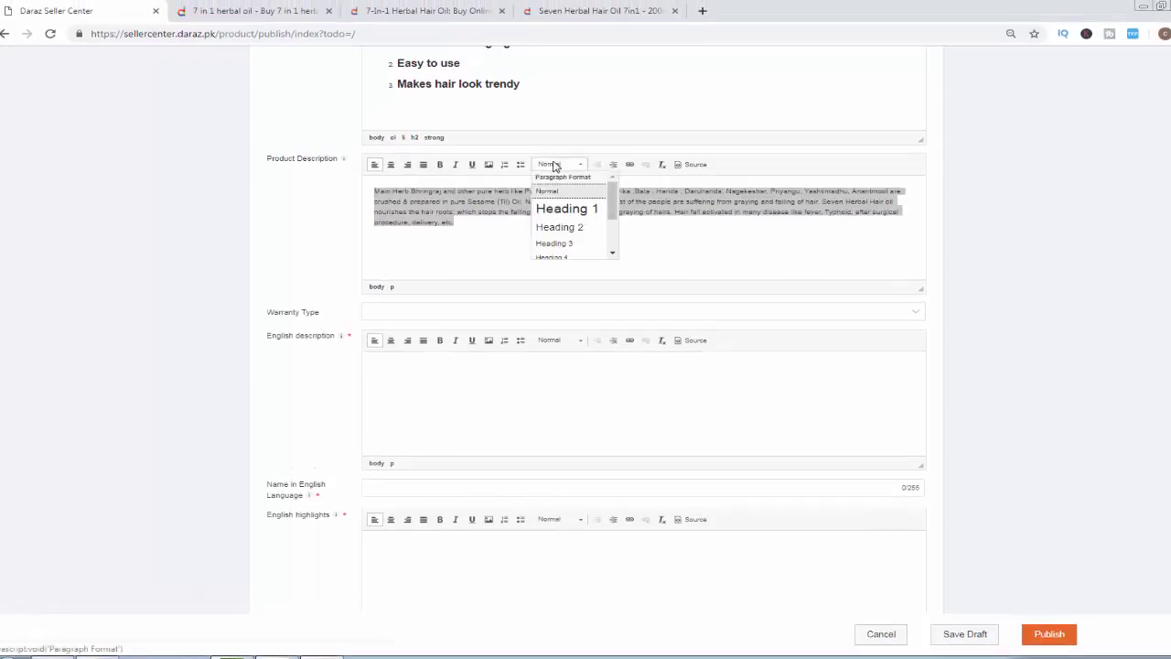
left_click(573, 228)
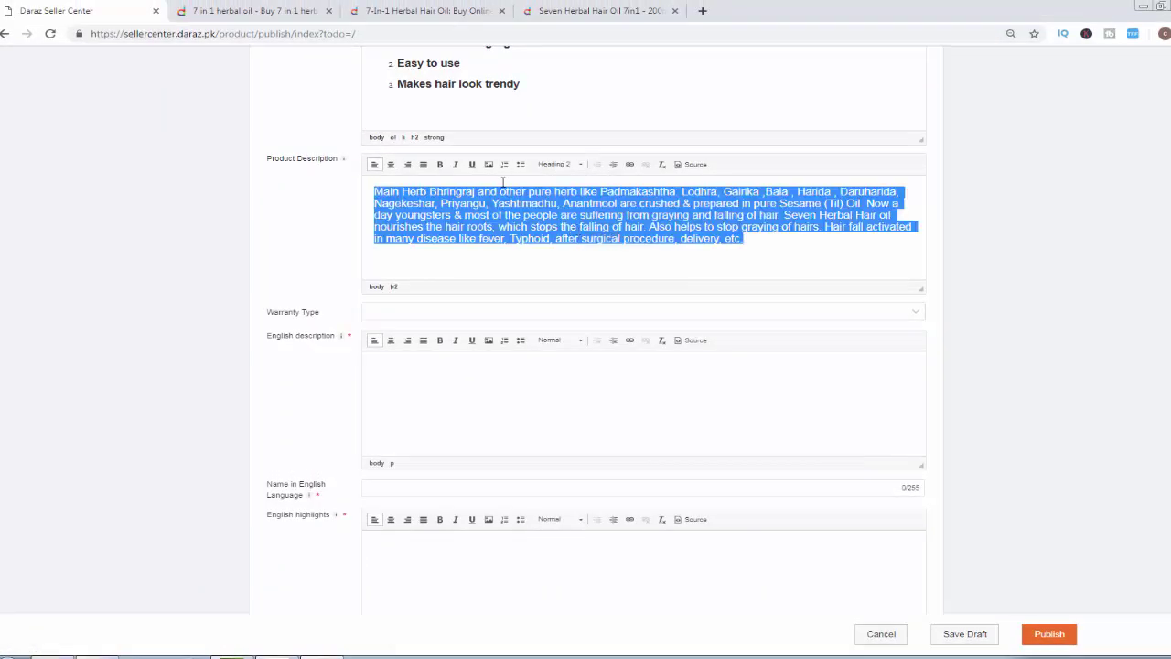
left_click(439, 164)
left_click(534, 253)
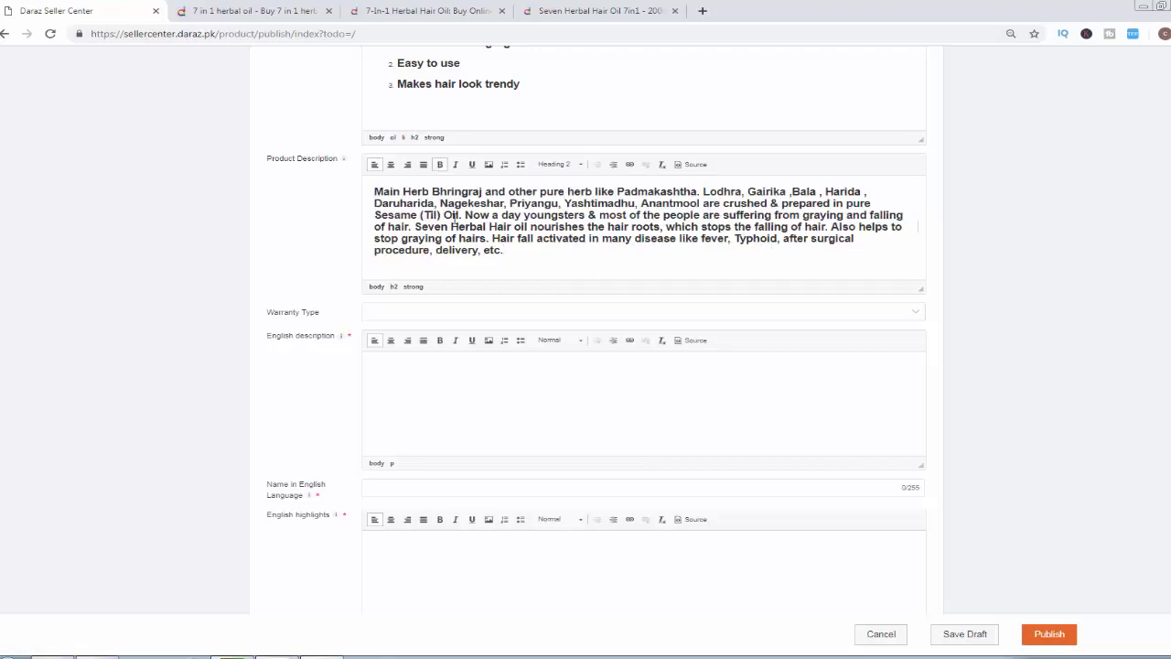
Split the Product Description into three paragraphs, breaking before "Now a day youngsters" and before "Also helps to stop graying"
key("Return")
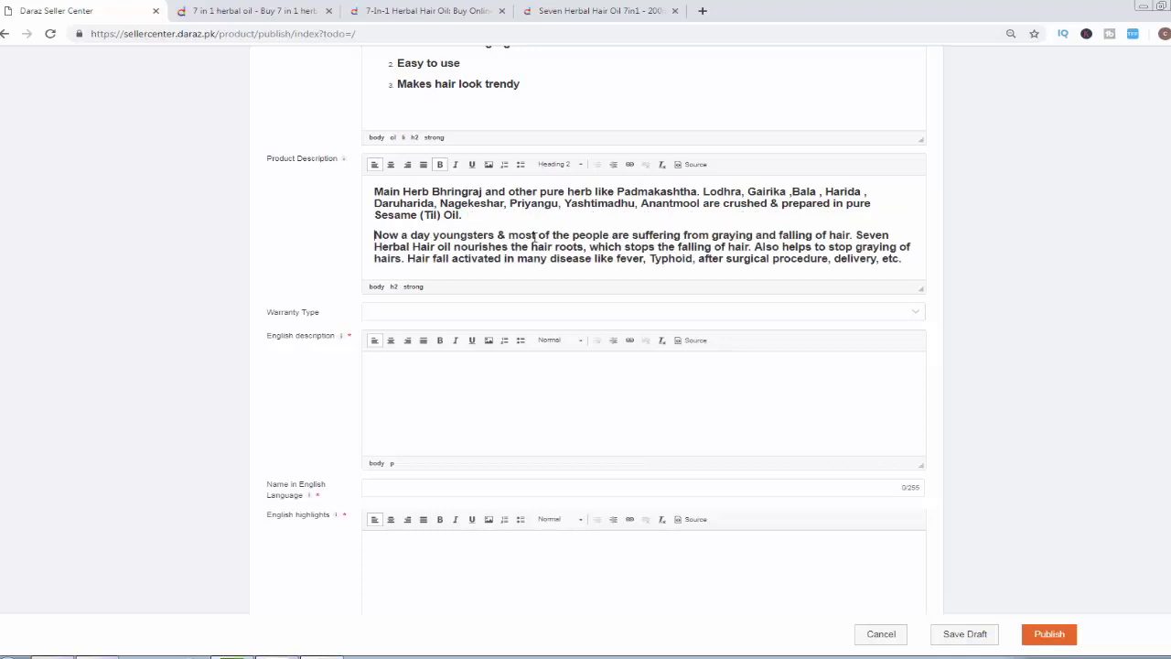
left_click(753, 247)
key("Return")
scroll(561, 239, "down", 3)
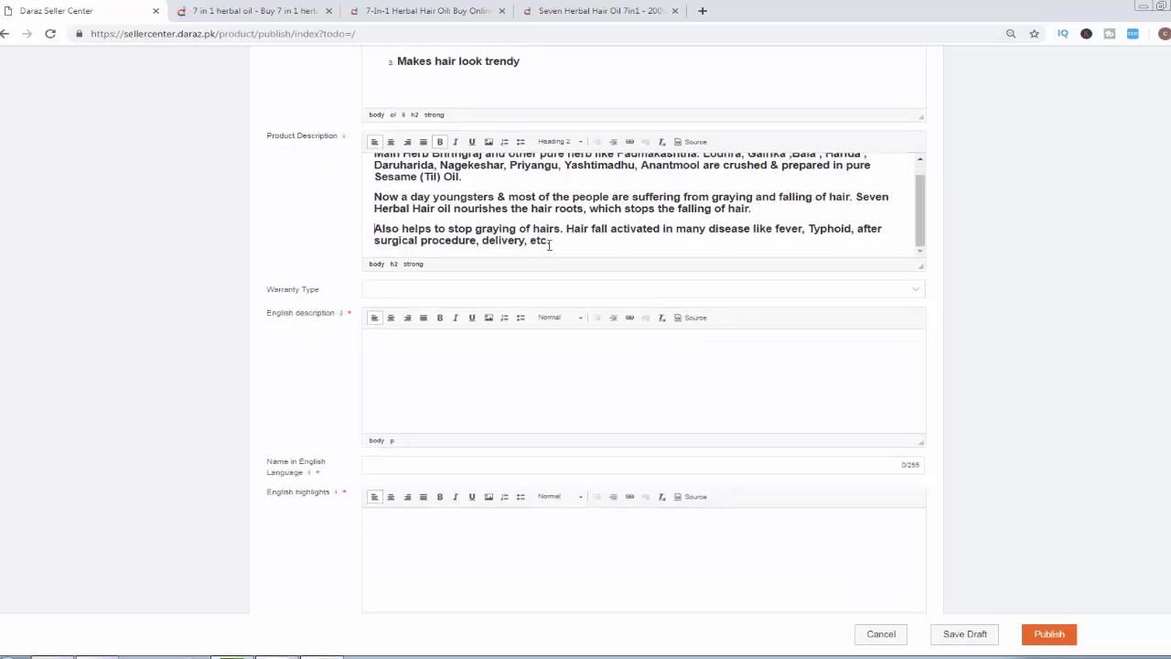
Start a fourth numbered item in Highlights and review the 7-In-1 Herbal Hair Oil listing for its content
scroll(567, 223, "up", 1)
scroll(567, 222, "up", 2)
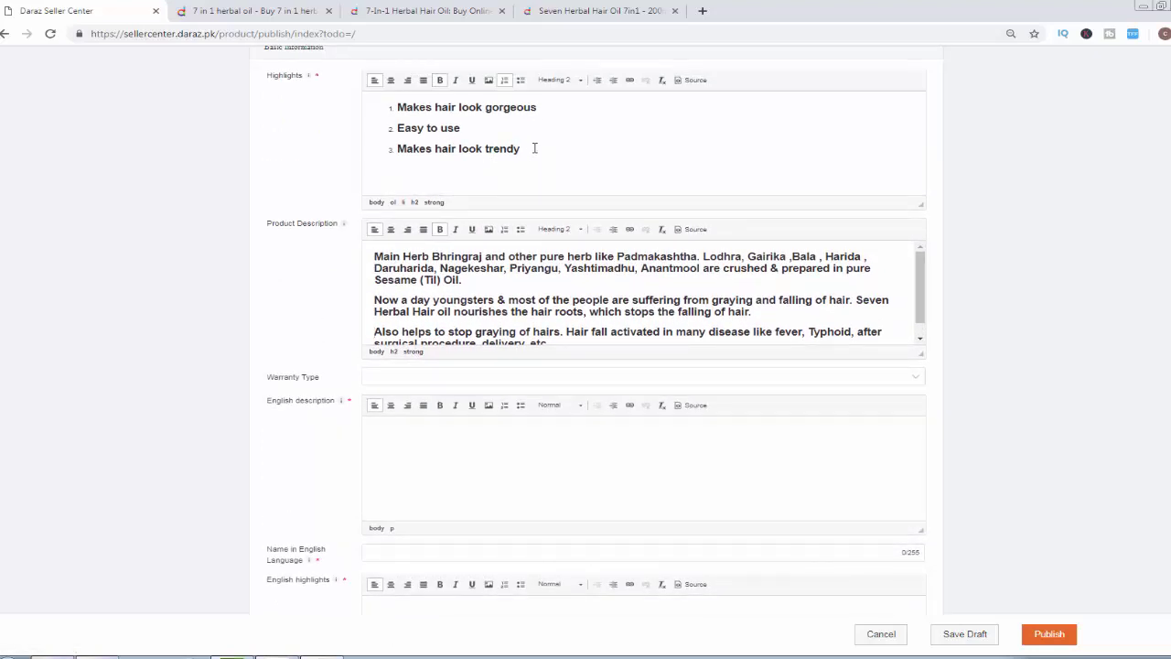
key("Return")
left_click(262, 11)
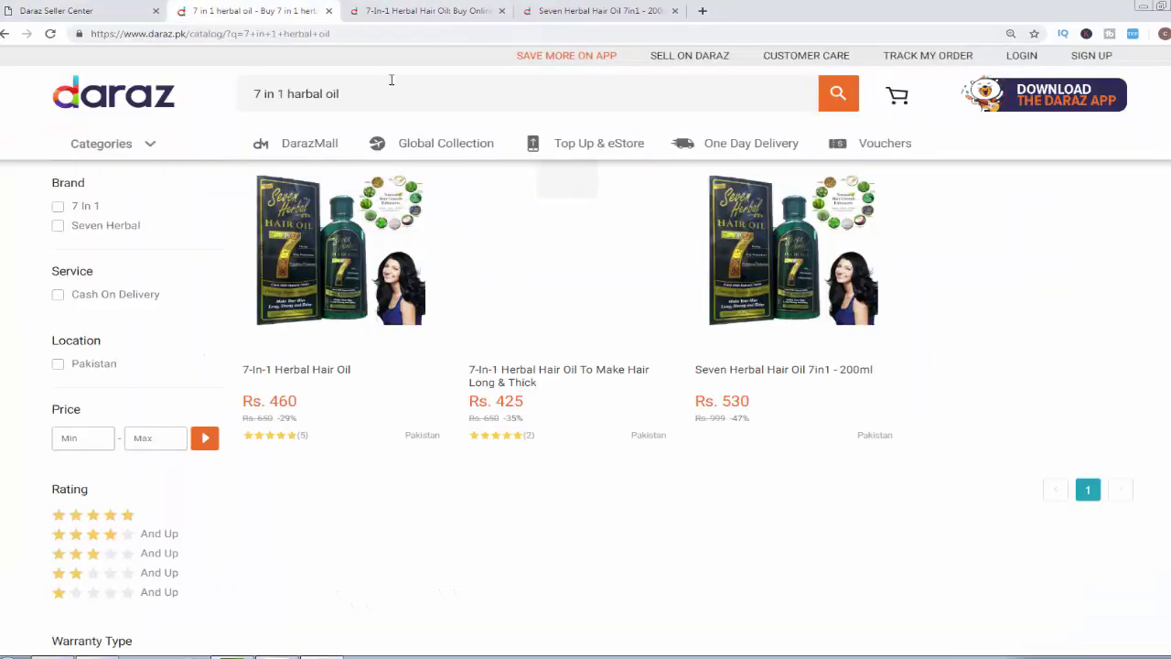
left_click(425, 10)
scroll(366, 303, "up", 3)
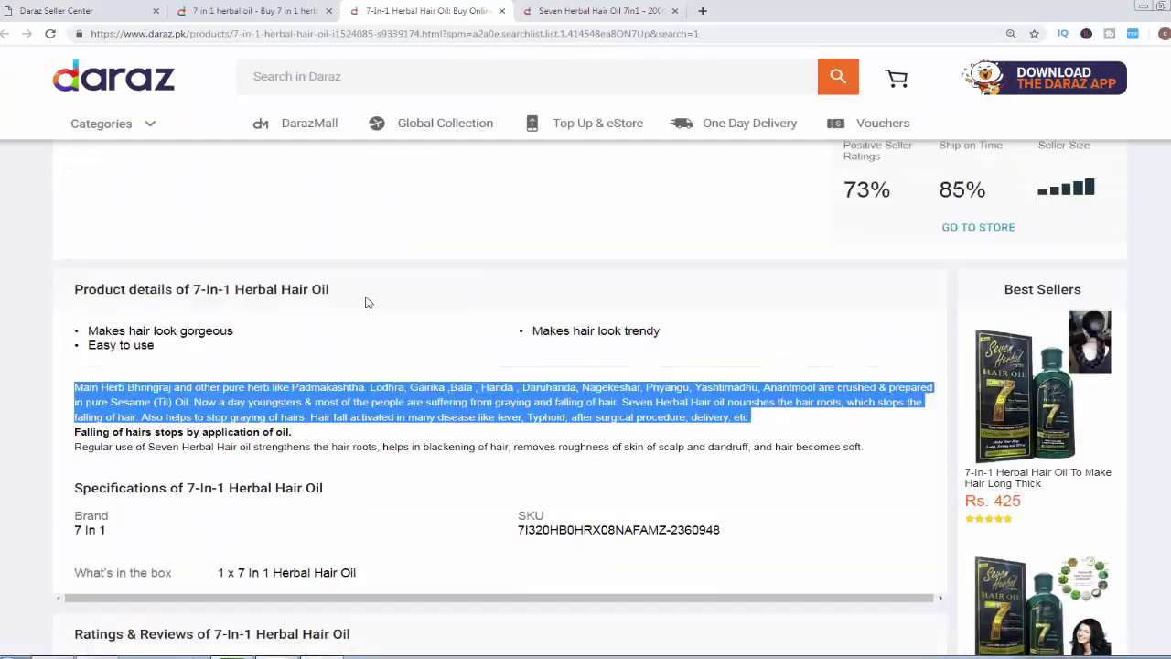
scroll(36, 356, "up", 3)
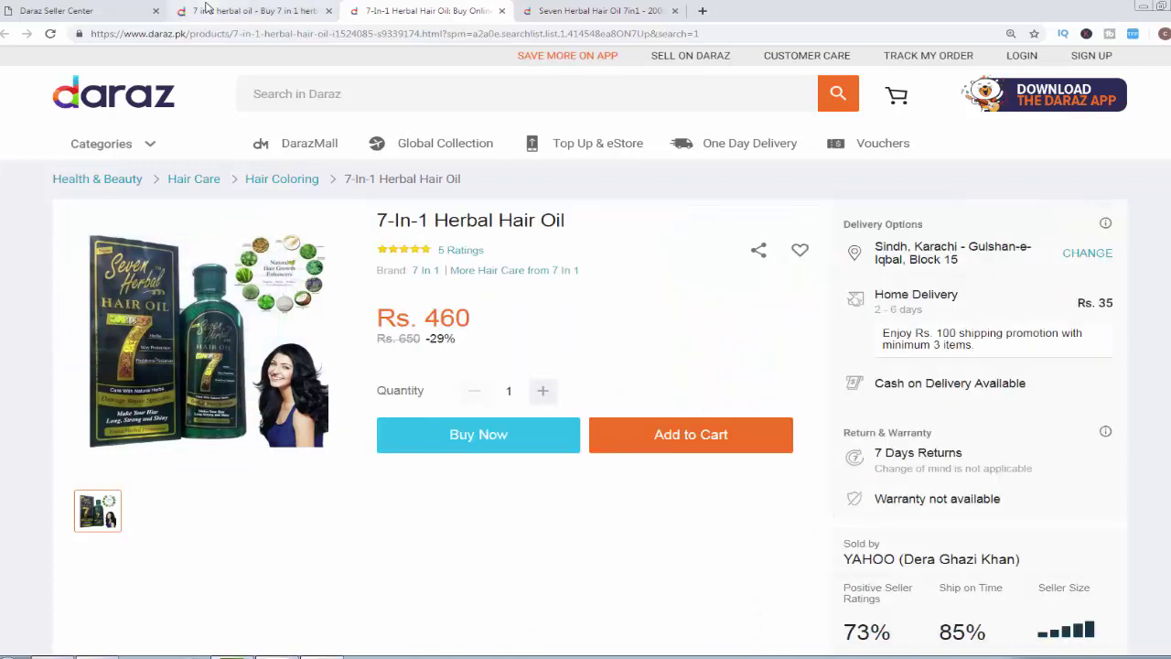
Enter "Herbal Hair Oil" in non-bold text as the fourth item of the form's Highlights list
left_click(94, 13)
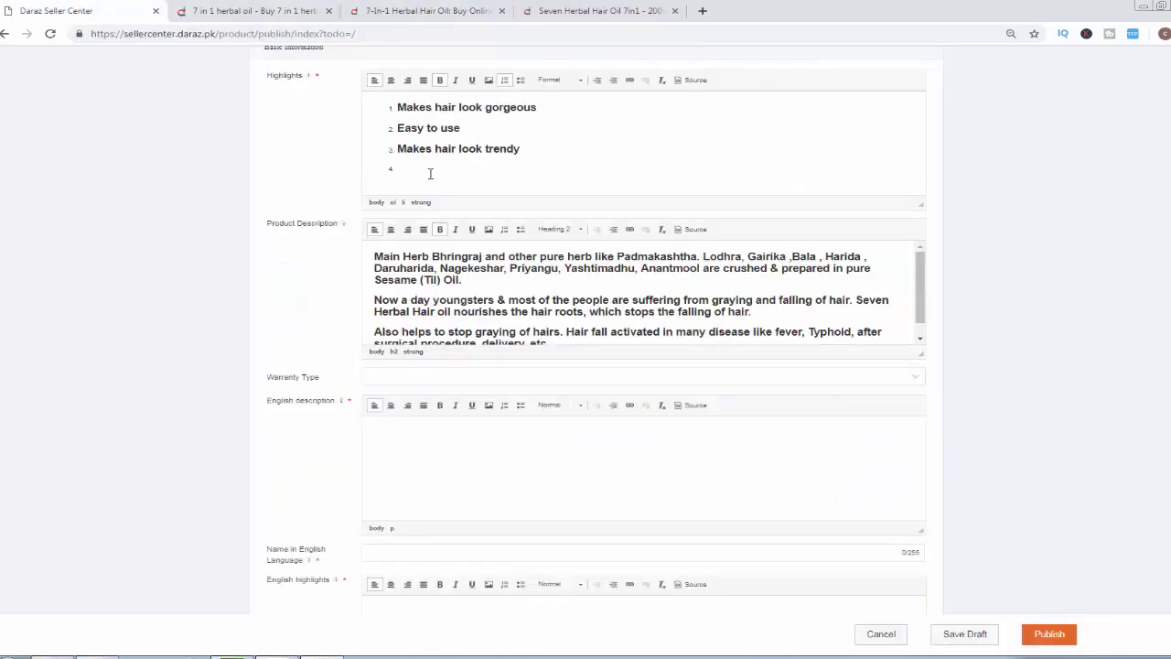
key("ctrl+b")
type("Hair Oil")
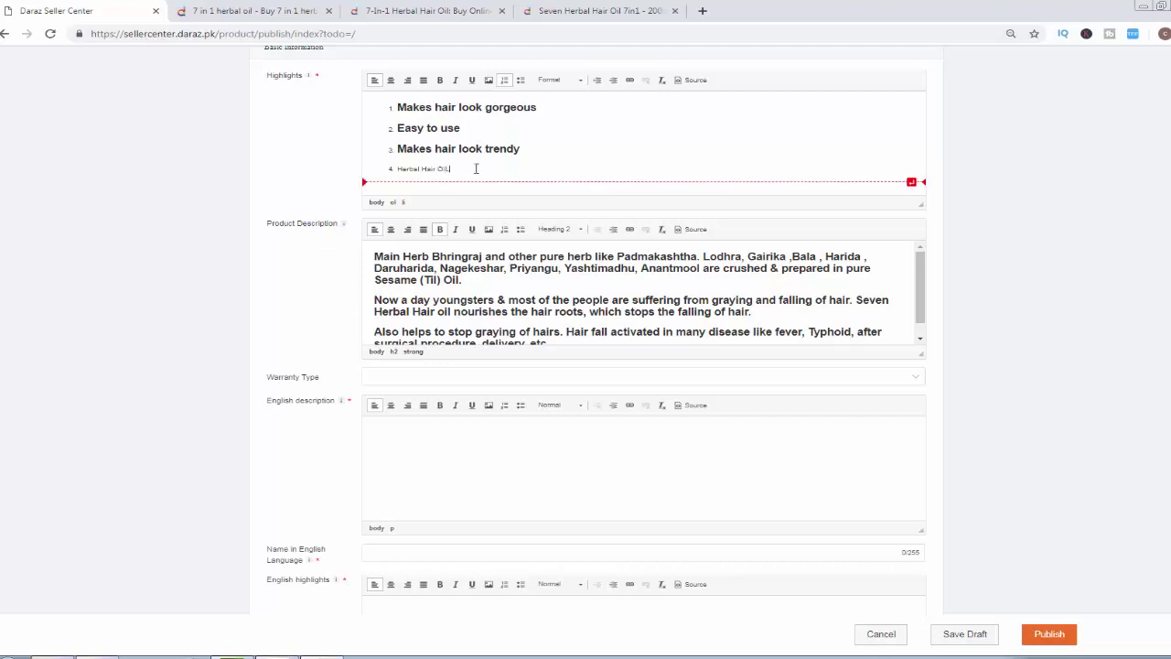
Format the fourth Highlights item, "Herbal Hair OIL", as bold Heading 2
left_click_drag(454, 171, 396, 170)
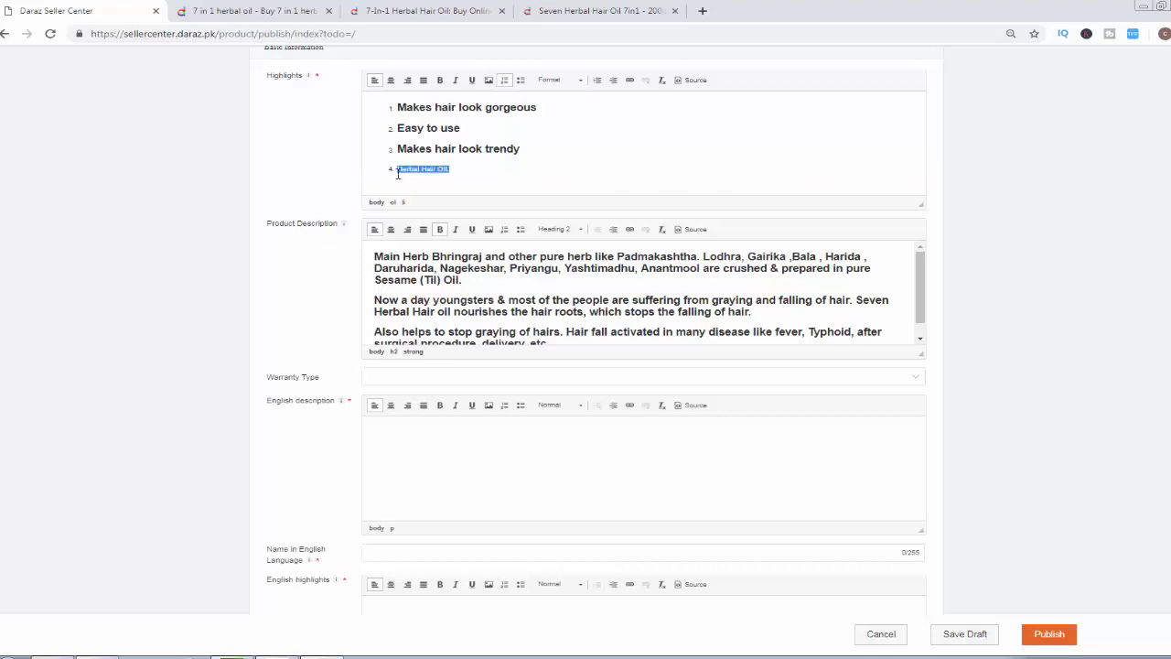
left_click(557, 80)
left_click(569, 143)
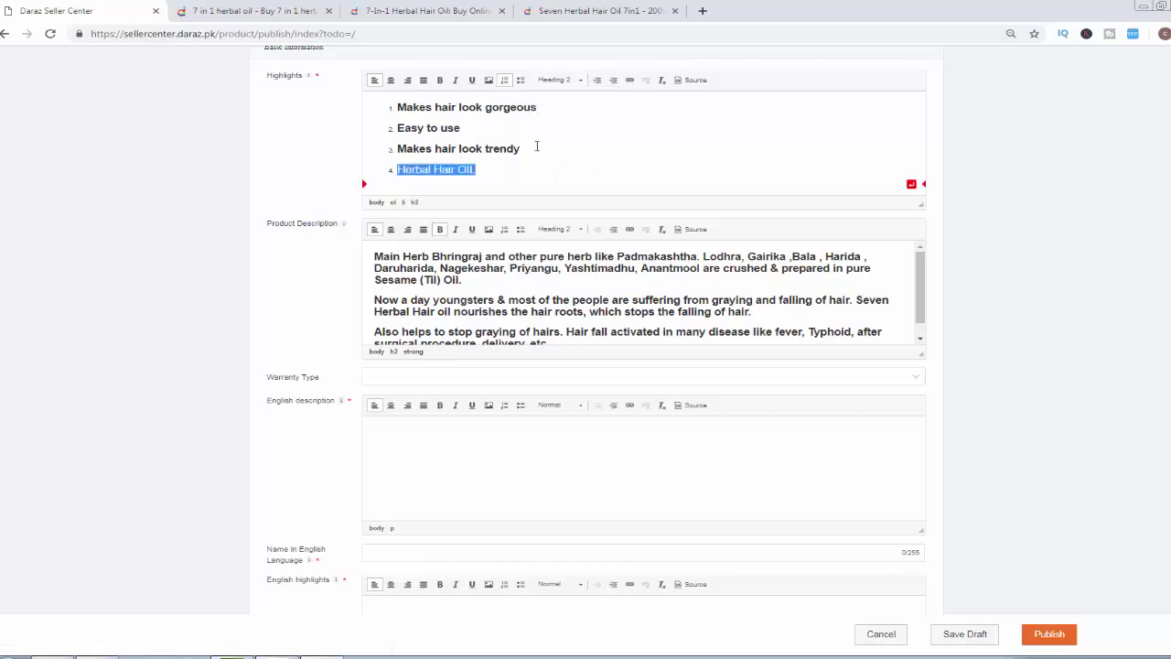
left_click(513, 173)
left_click_drag(498, 173, 397, 170)
left_click(439, 79)
Copy the complete four-item Highlights list into the English highlights field
left_click_drag(512, 174, 360, 105)
right_click(437, 132)
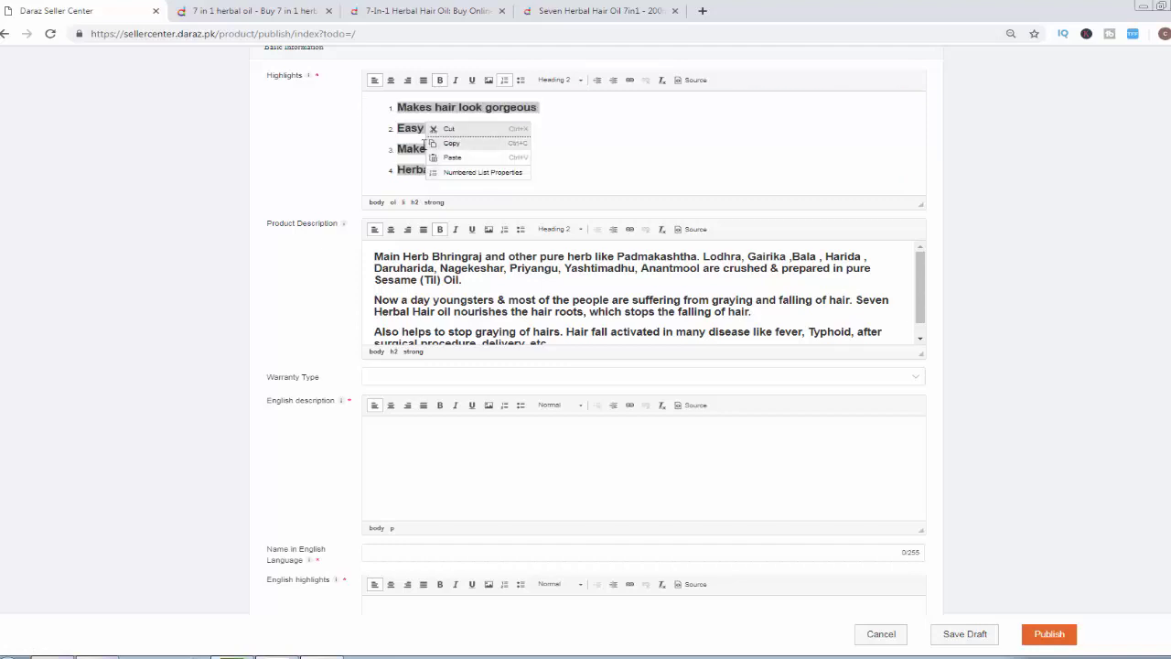
left_click(449, 141)
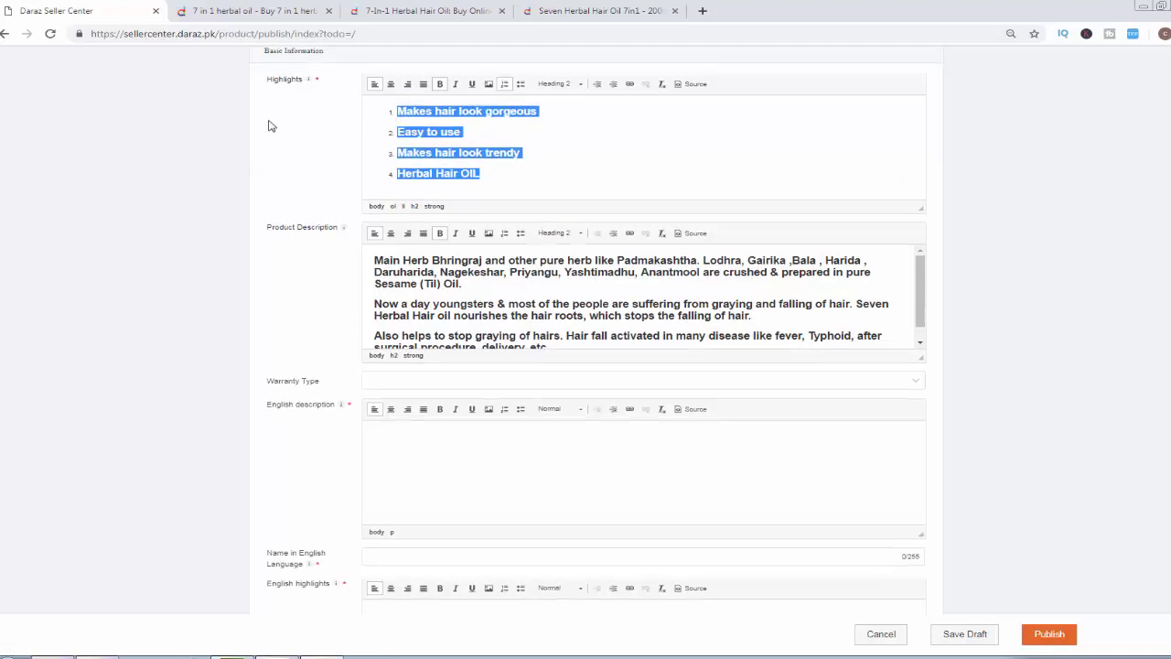
scroll(284, 183, "up", 1)
scroll(230, 426, "down", 2)
scroll(261, 452, "down", 1)
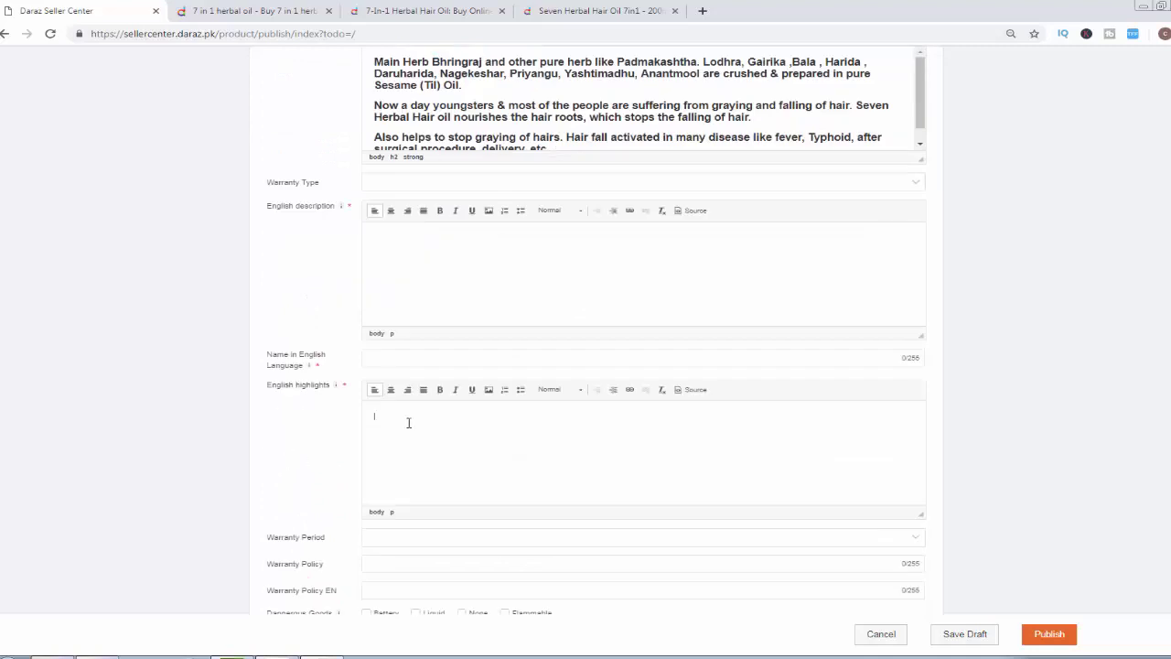
key("ctrl+v")
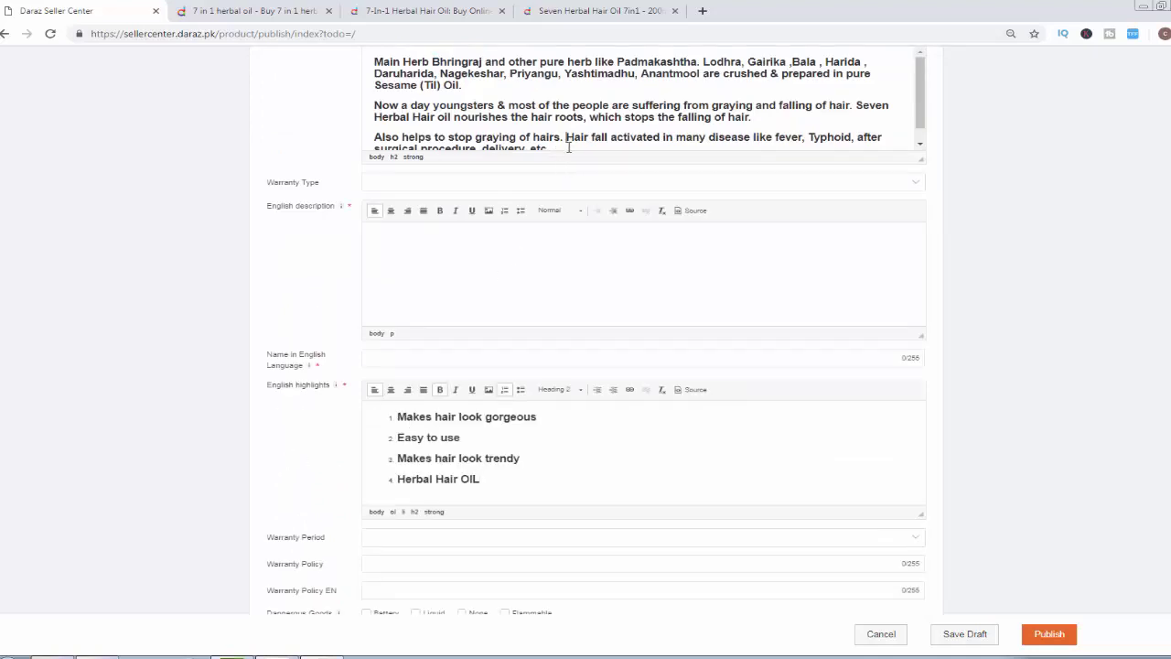
Copy the whole Product Description into English description and set the Warranty Type to No Warranty
key("ctrl+a")
scroll(568, 147, "up", 2)
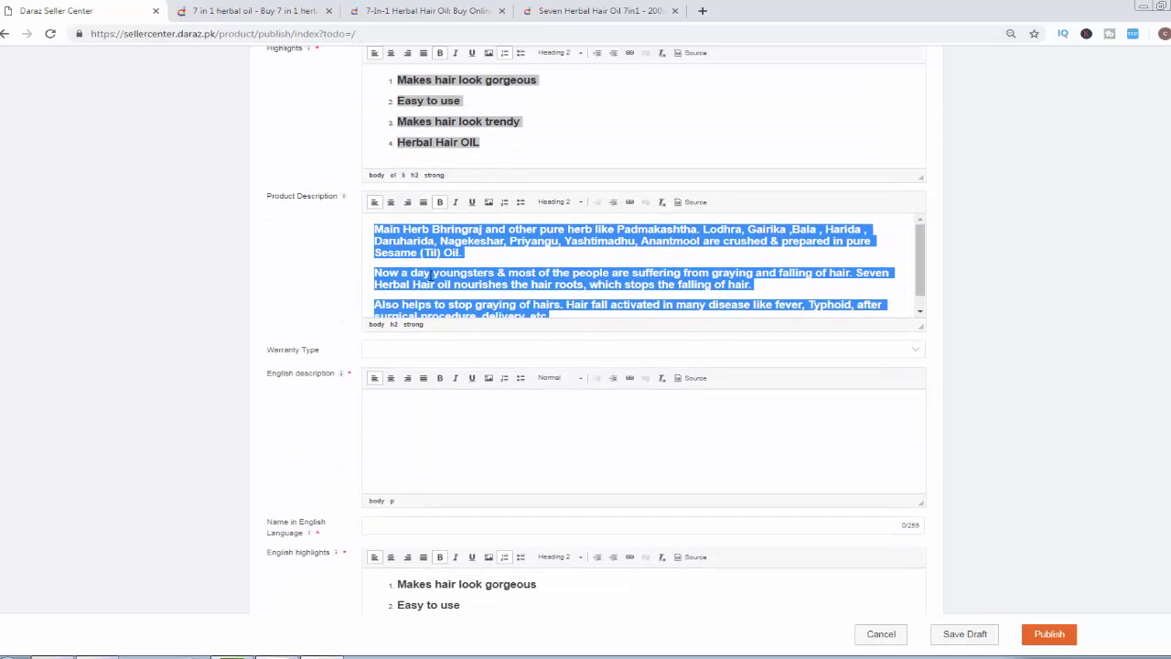
left_click(482, 441)
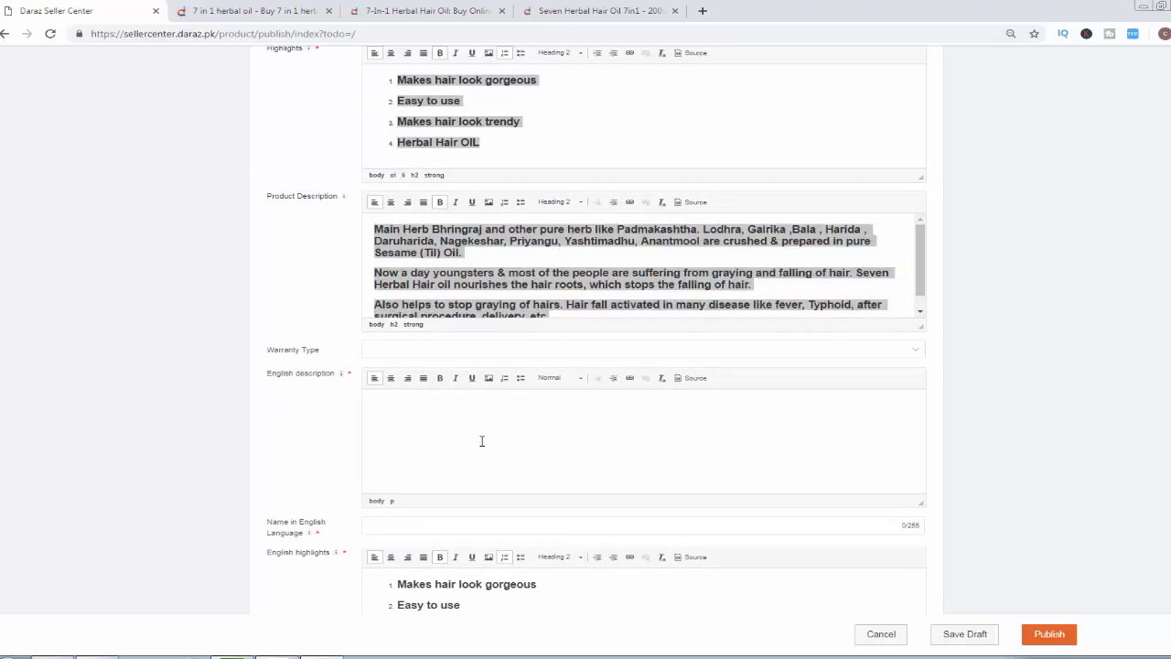
key("ctrl+v")
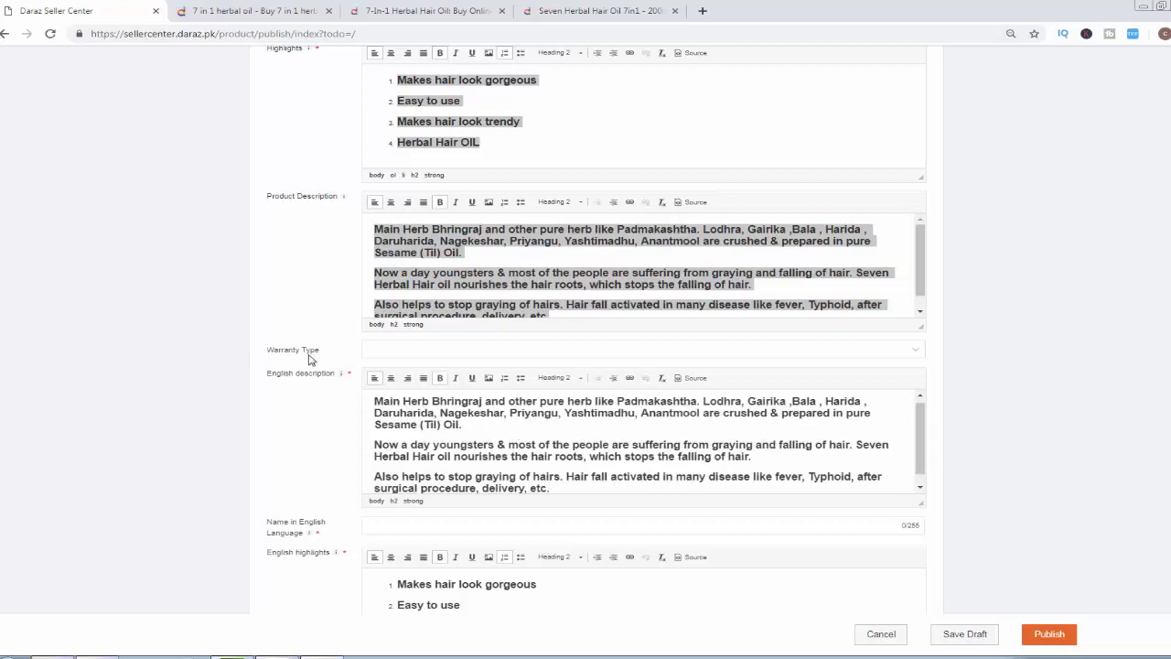
left_click(399, 353)
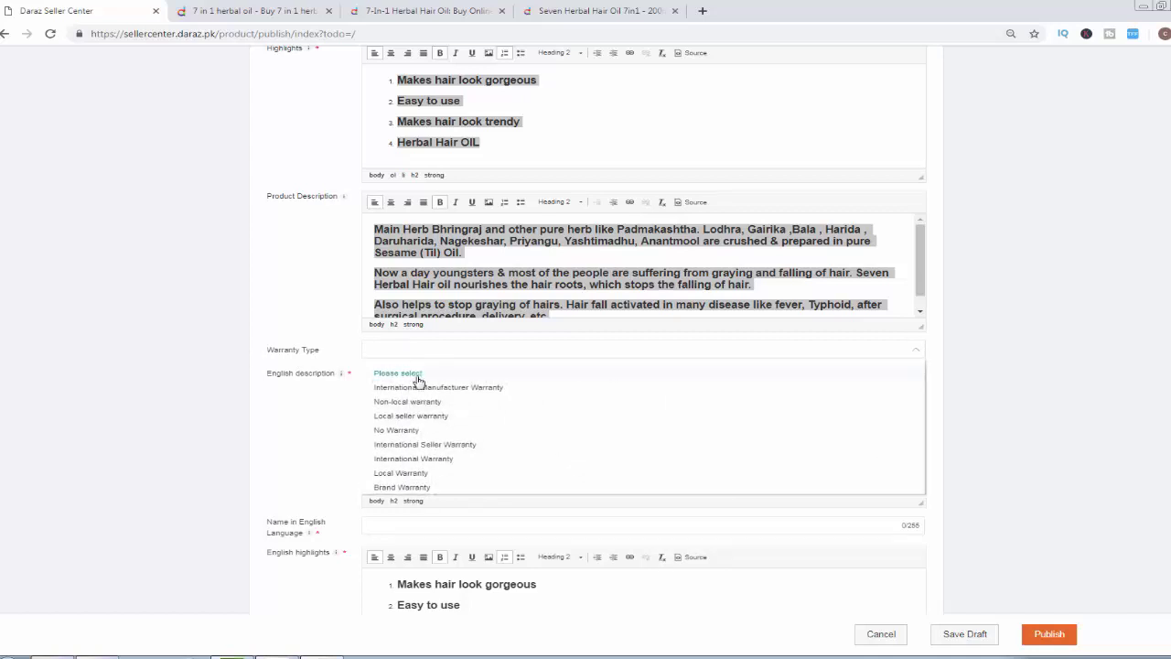
left_click(392, 431)
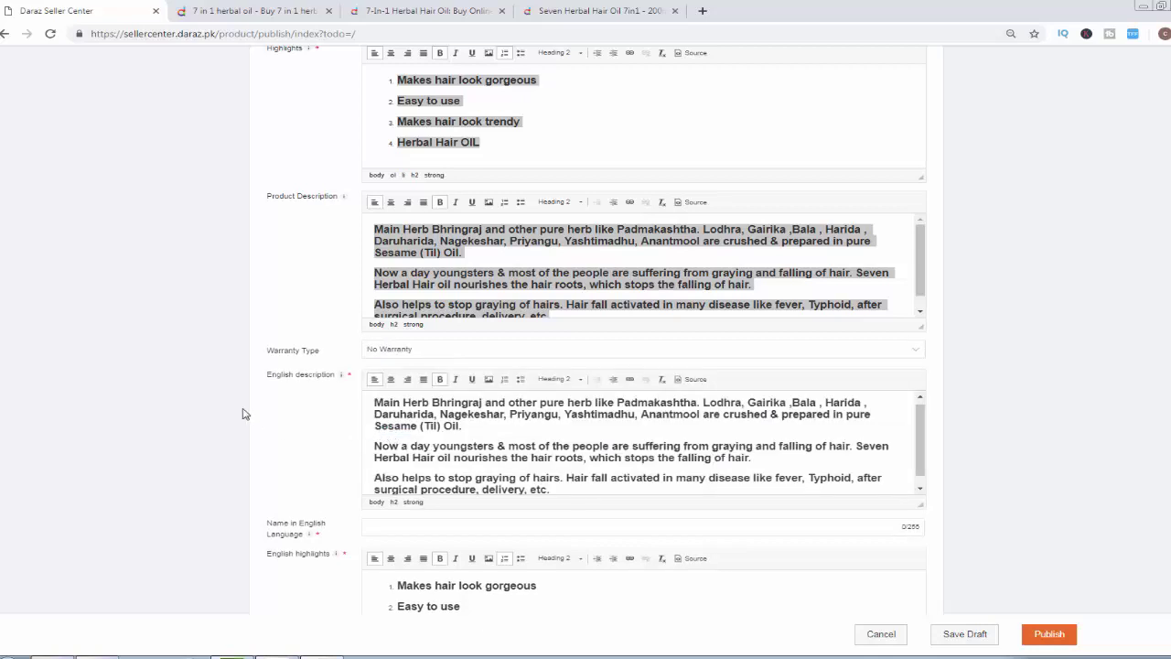
Copy "Seven Herbal Hair Oil 7in1" from the 200ml listing's title into the Name in English Language field
scroll(190, 418, "down", 1)
scroll(190, 418, "down", 1)
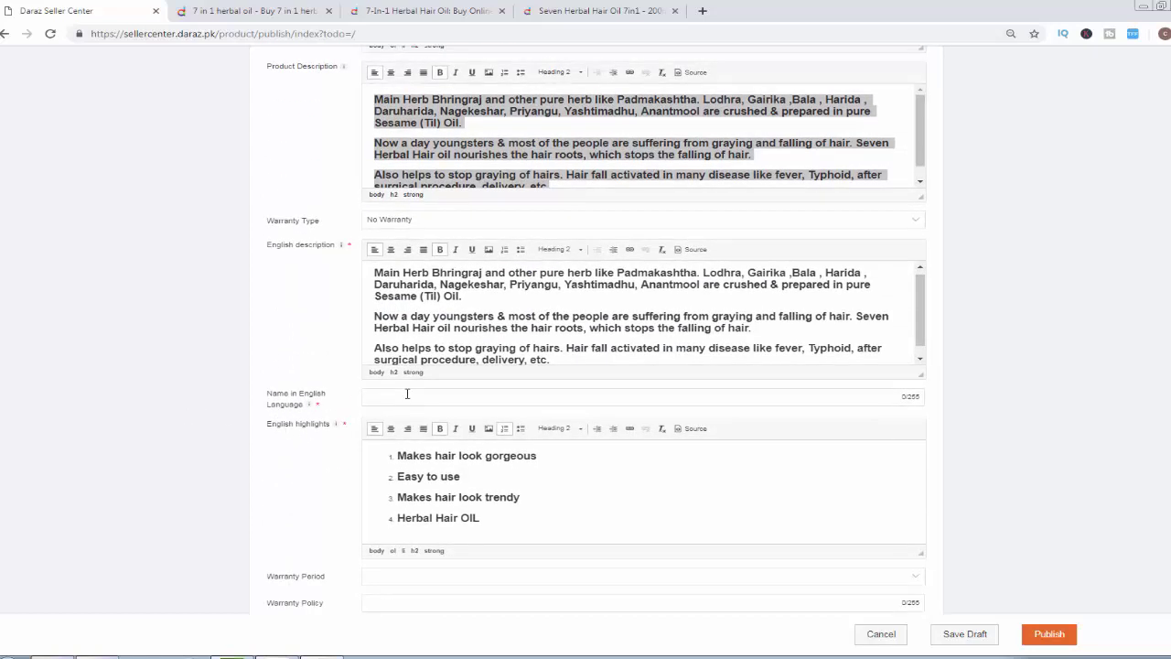
left_click(402, 11)
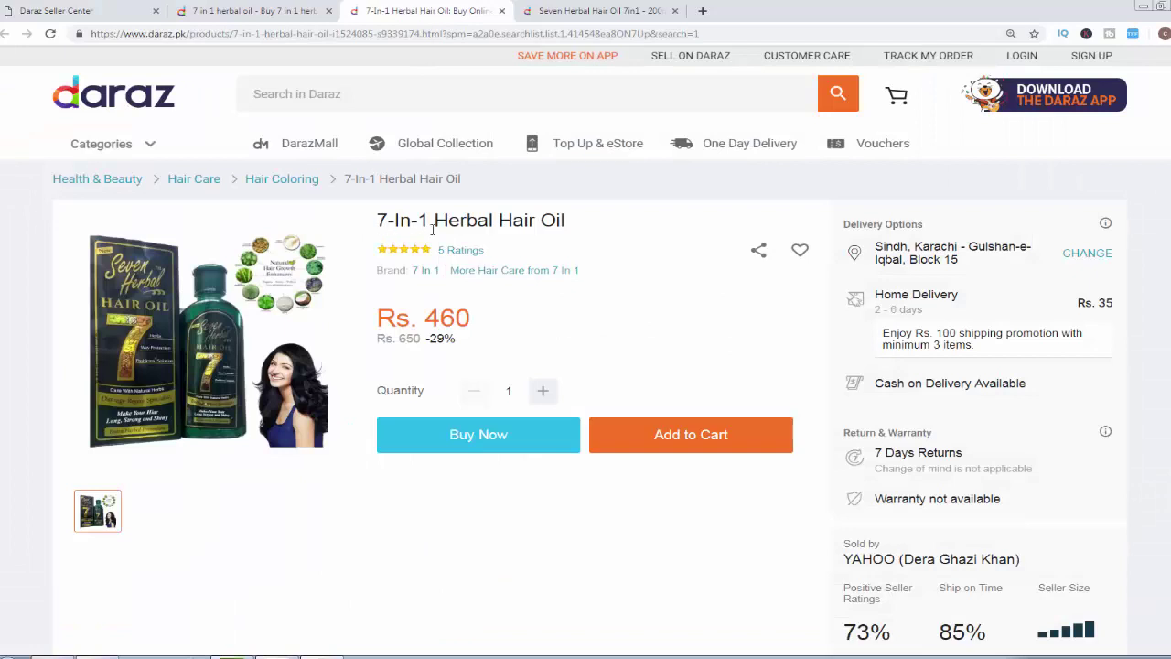
left_click(600, 11)
scroll(488, 213, "up", 3)
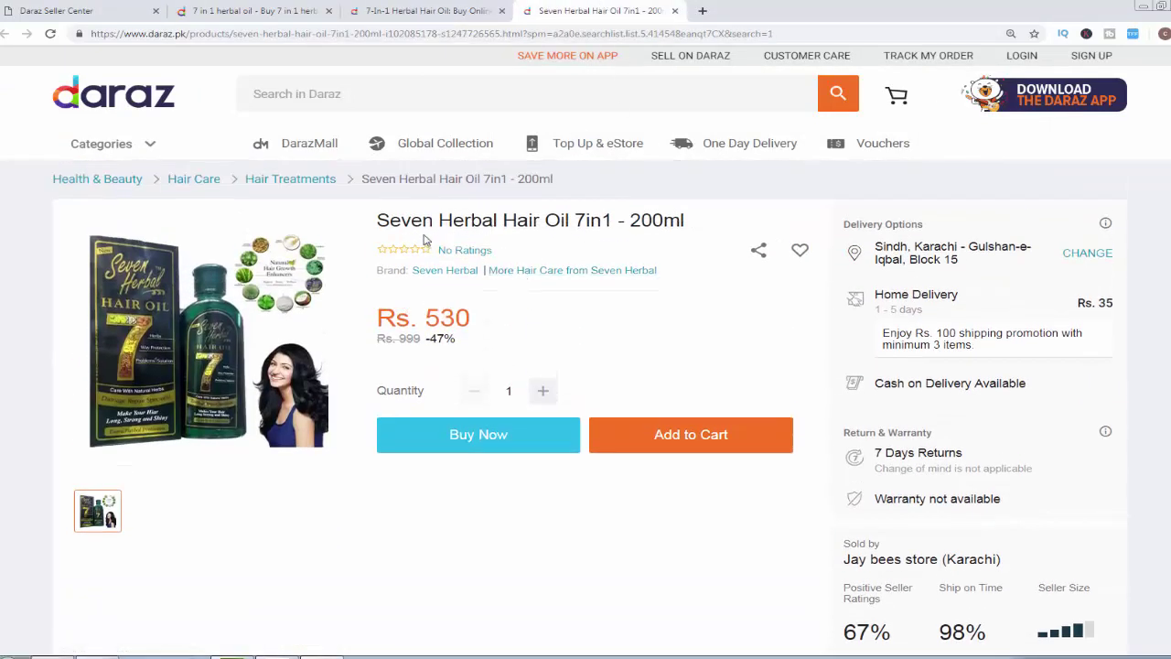
left_click_drag(579, 219, 611, 220)
right_click(591, 232)
left_click(591, 231)
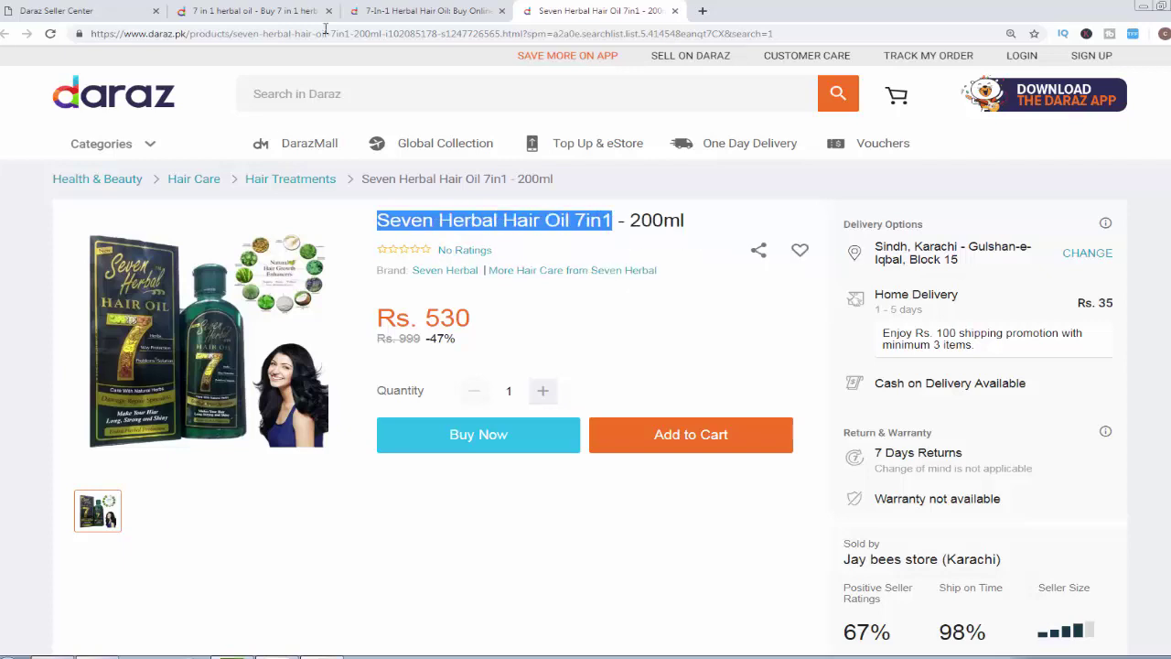
left_click(259, 18)
scroll(339, 275, "down", 1)
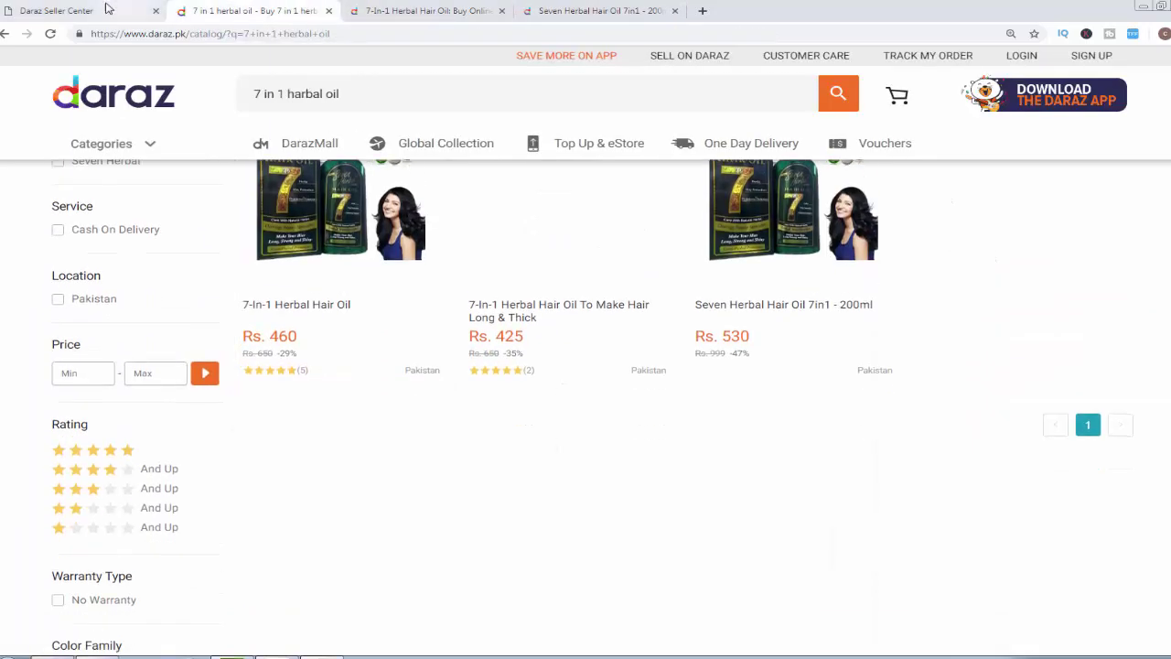
left_click(101, 11)
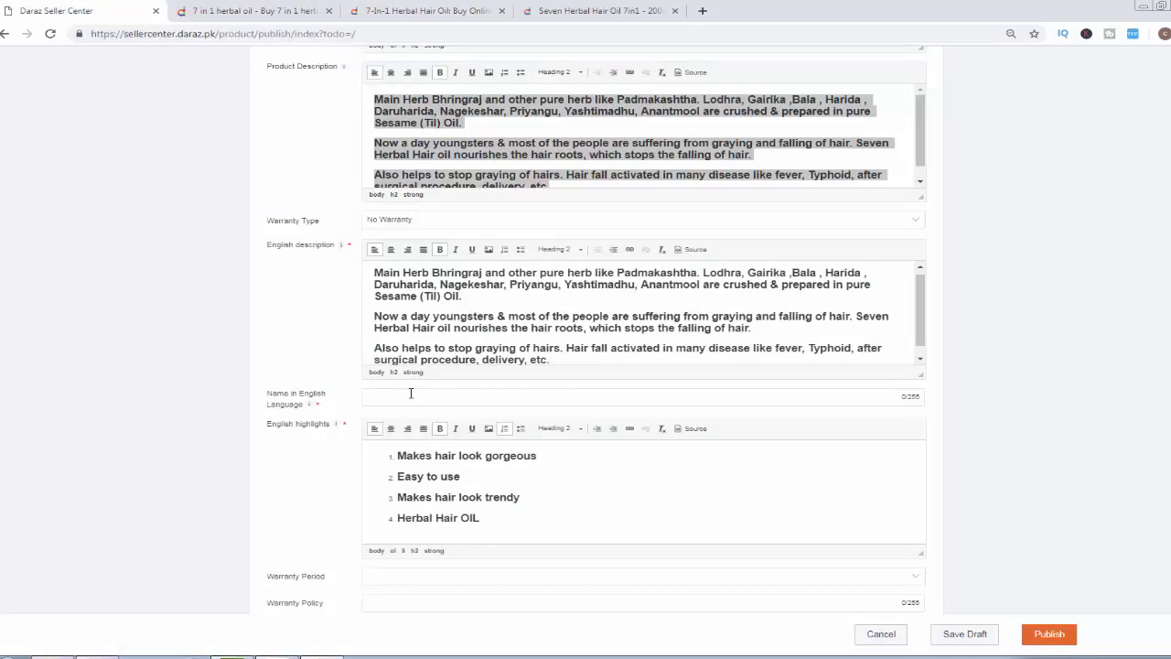
key("ctrl+v")
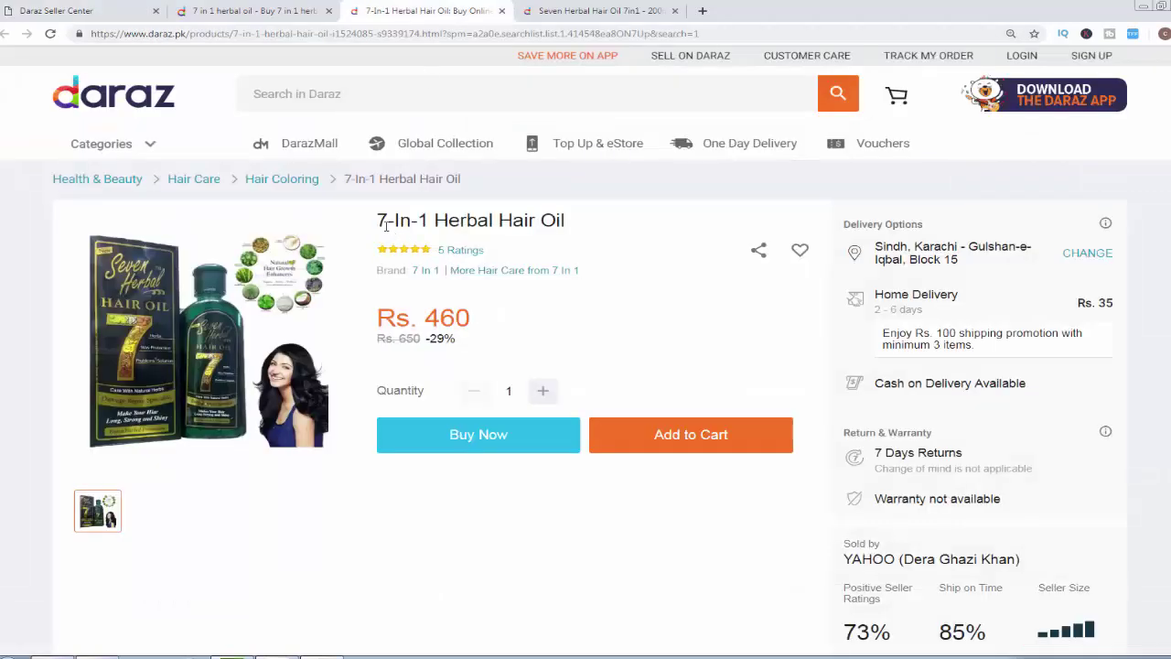
Extend the English name with the other listing's title "7-In-1 Herbal Hair Oil", followed by "100 ML"
left_click_drag(377, 225, 577, 222)
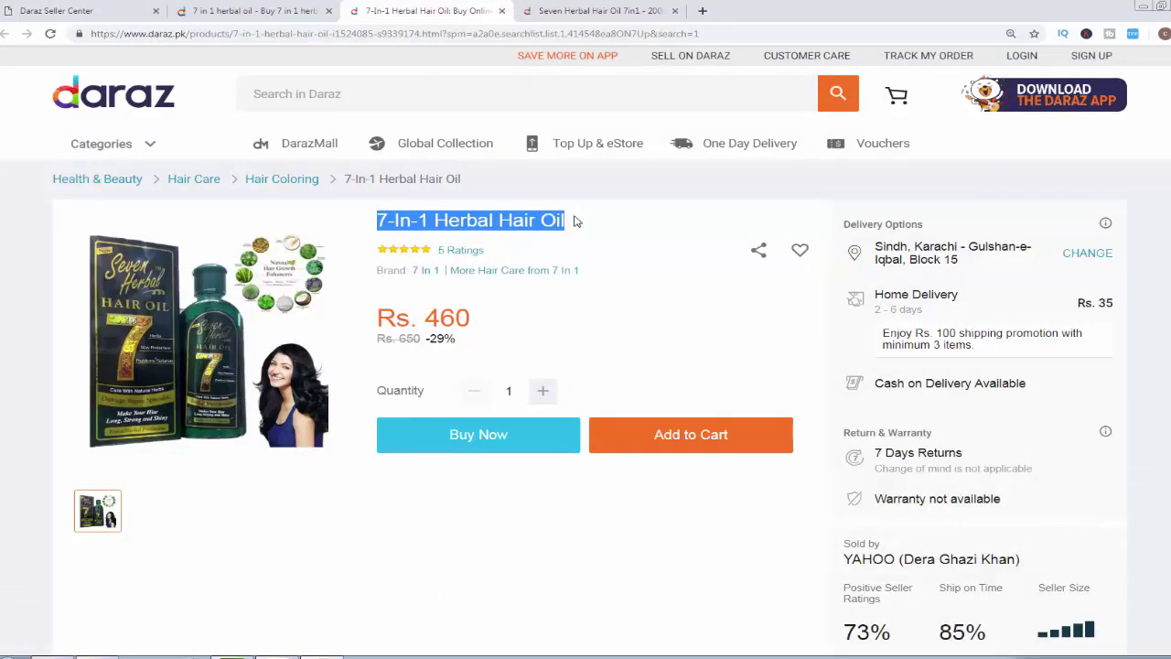
left_click(68, 11)
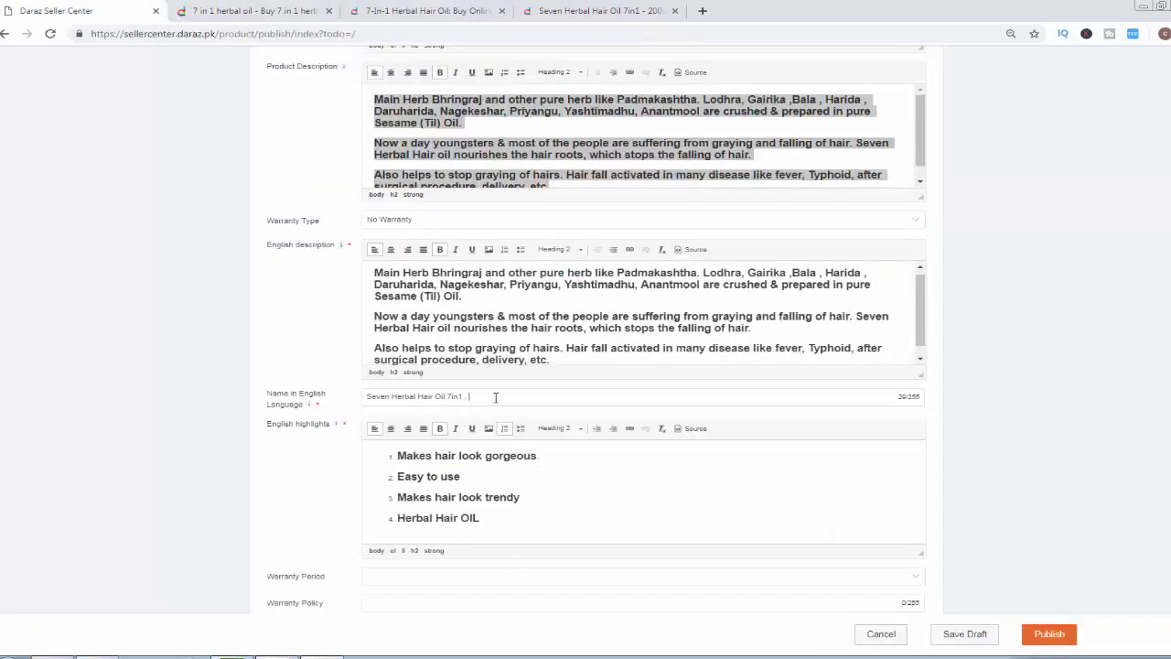
key("ctrl+v")
scroll(533, 402, "down", 2)
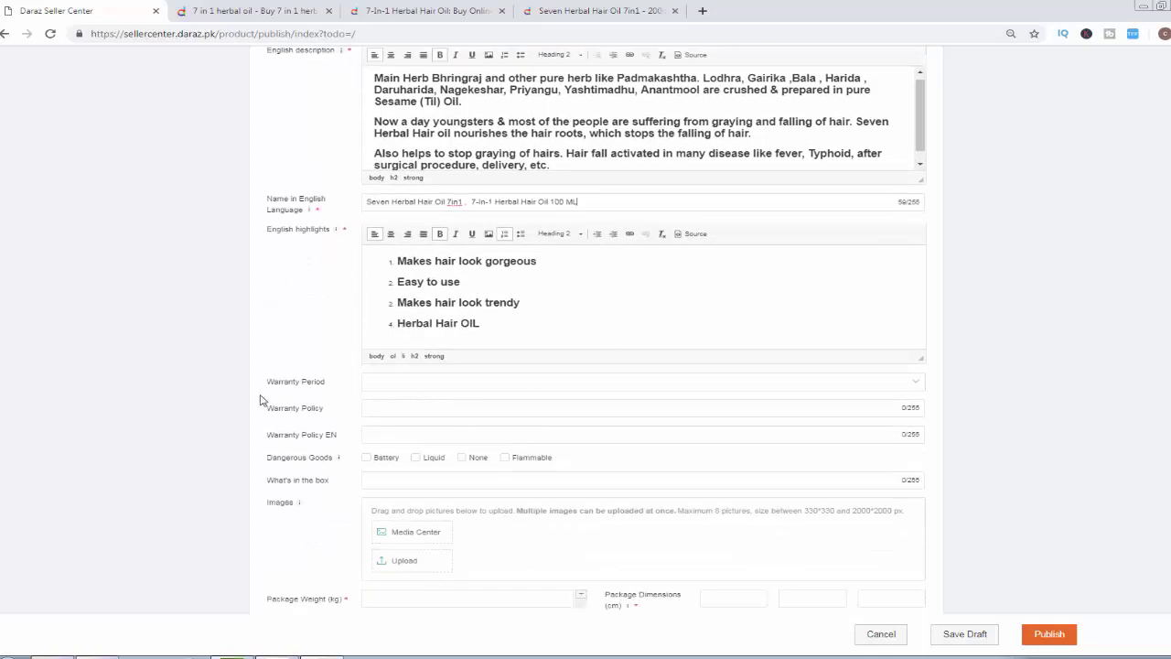
left_click(387, 383)
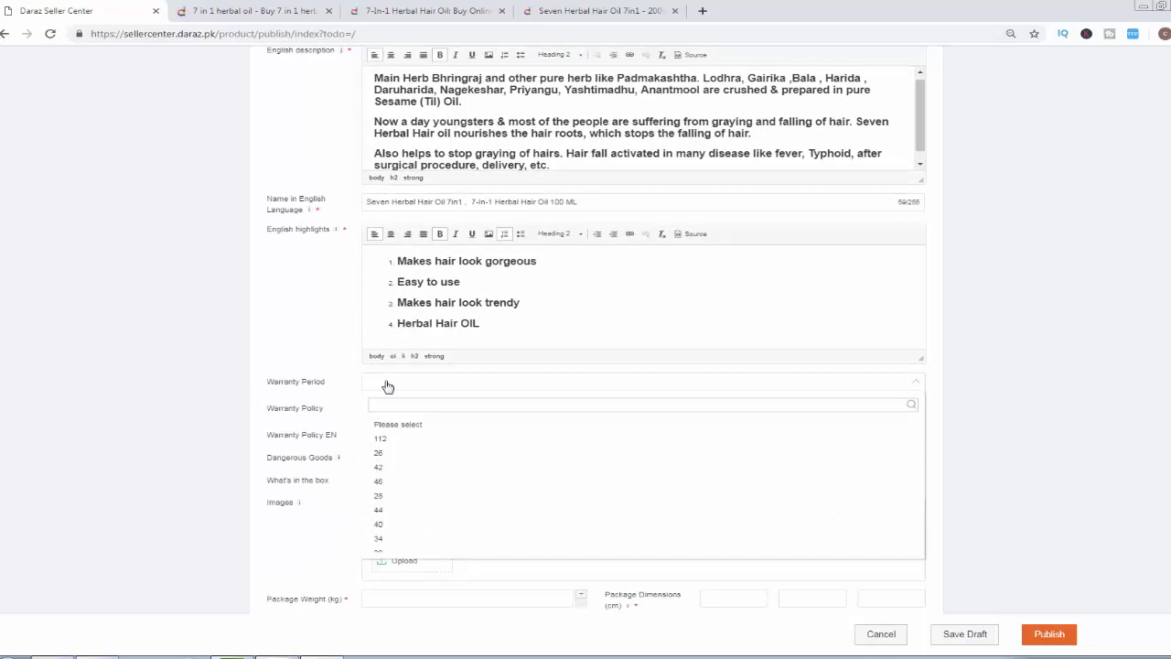
scroll(386, 489, "down", 5)
scroll(388, 468, "down", 5)
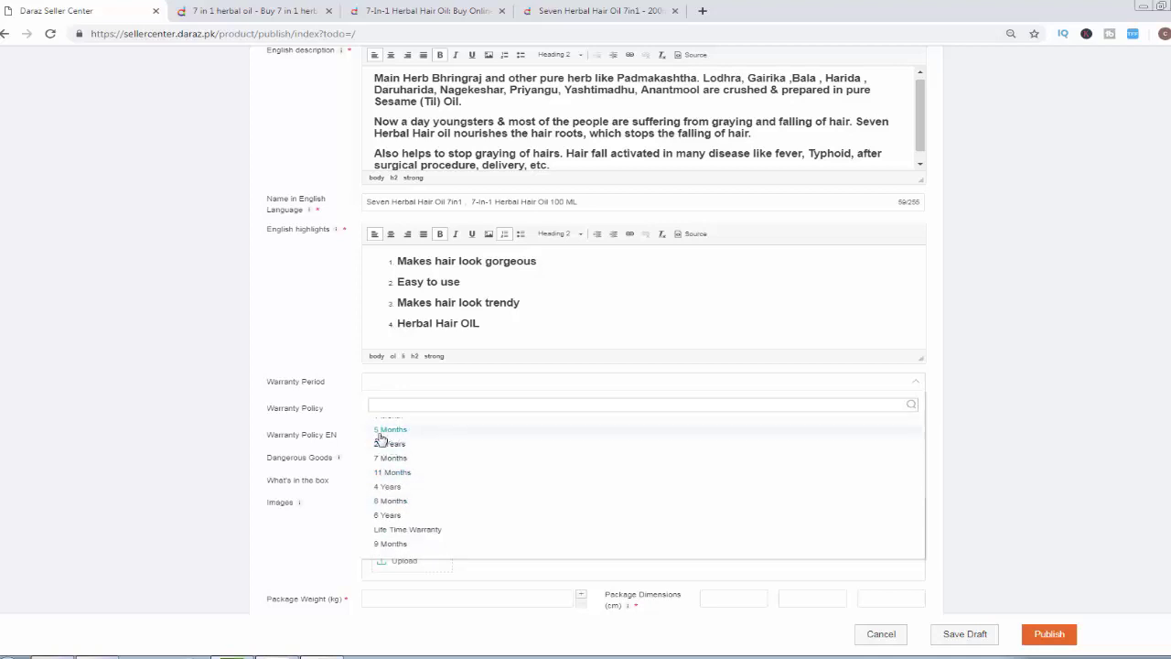
left_click(127, 402)
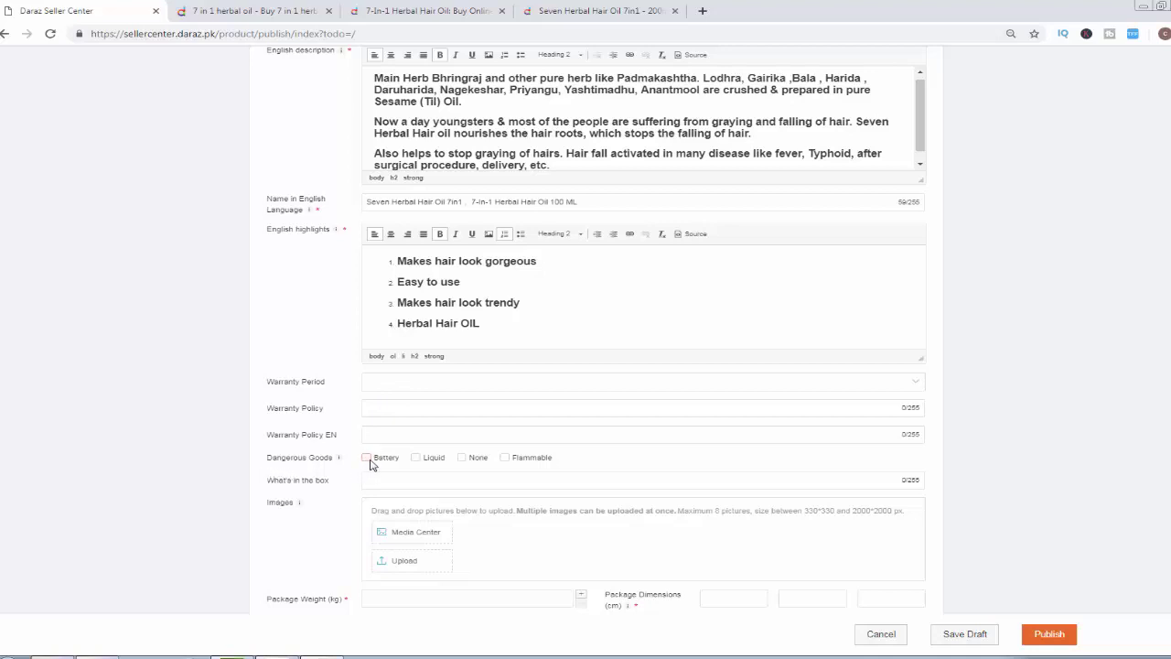
Mark Liquid under Dangerous Goods and enter "1 x Seven Herbal Hair Oil 100 ml" for What's in the box
left_click(416, 458)
scroll(149, 416, "down", 1)
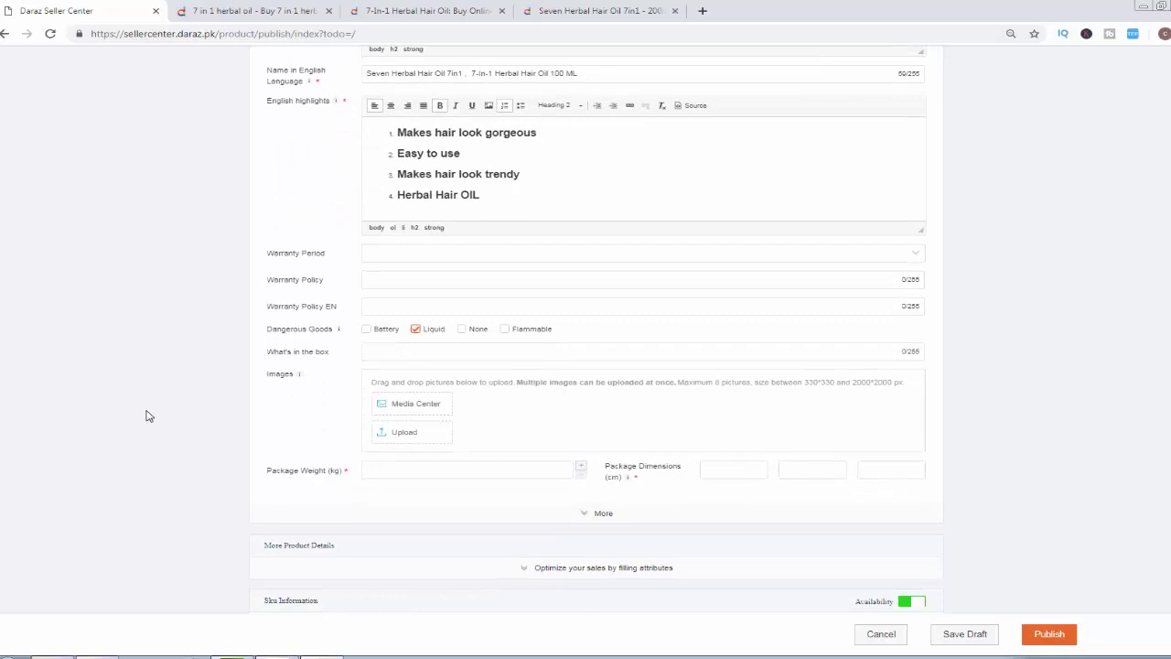
left_click(423, 355)
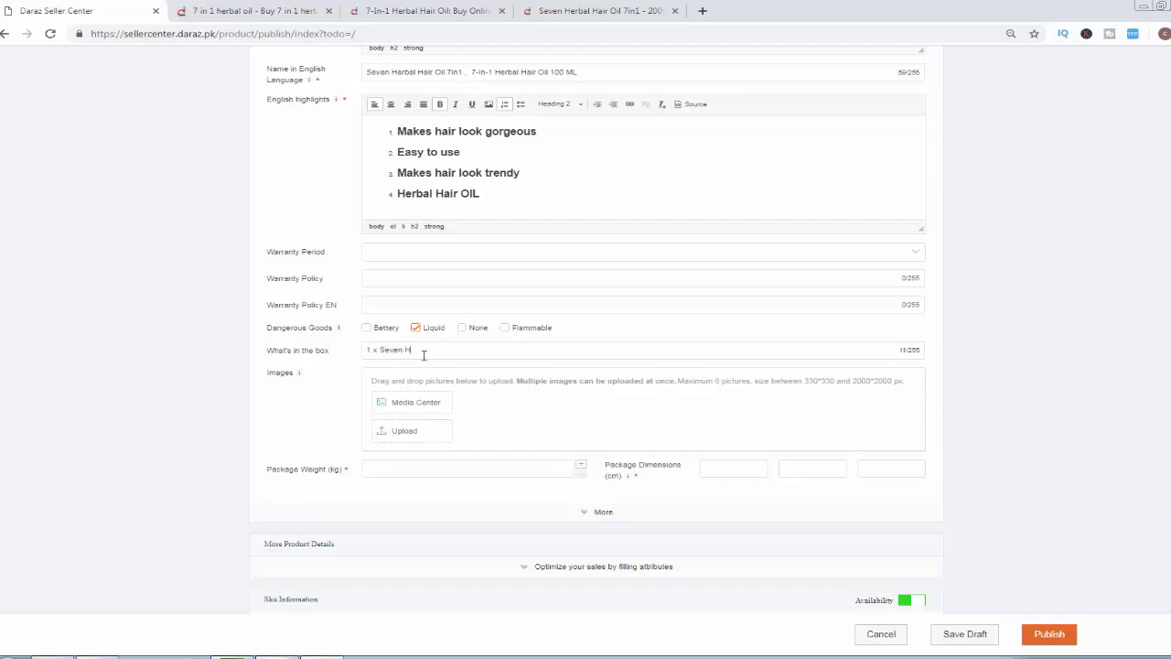
key("Down")
key("Return")
type("...FREE")
left_click_drag(531, 352, 486, 351)
key("BackSpace")
Upload the product images b 1, b 2 and b 3 from the MAHI folder
left_click(393, 435)
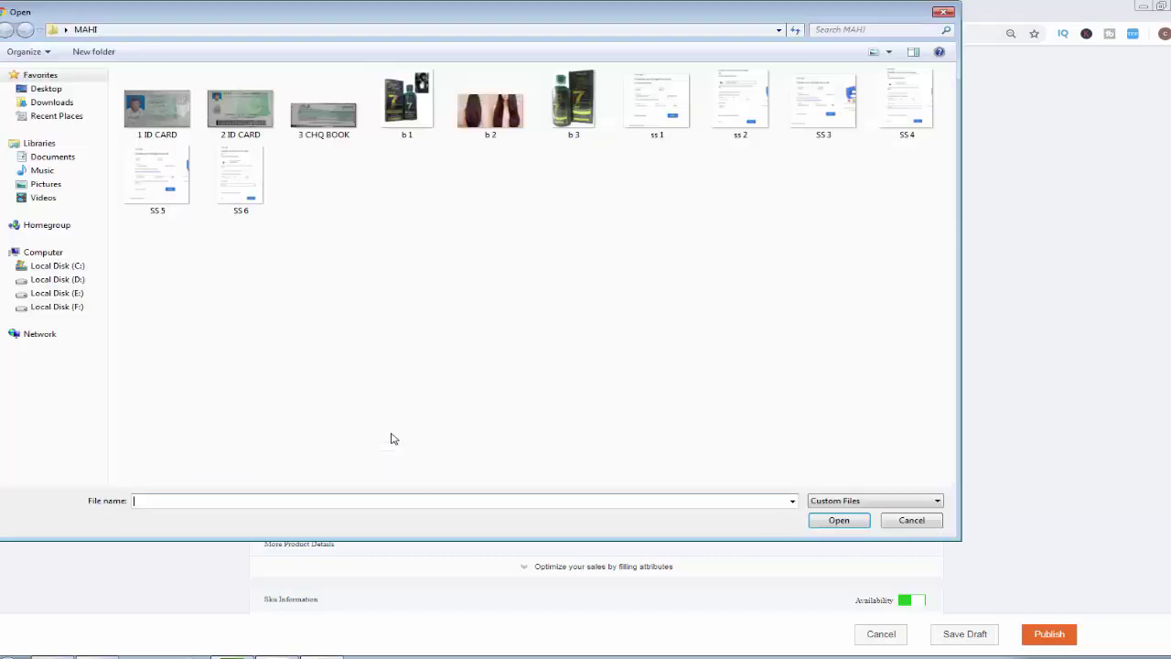
left_click(392, 138)
left_click(475, 119, "ctrl")
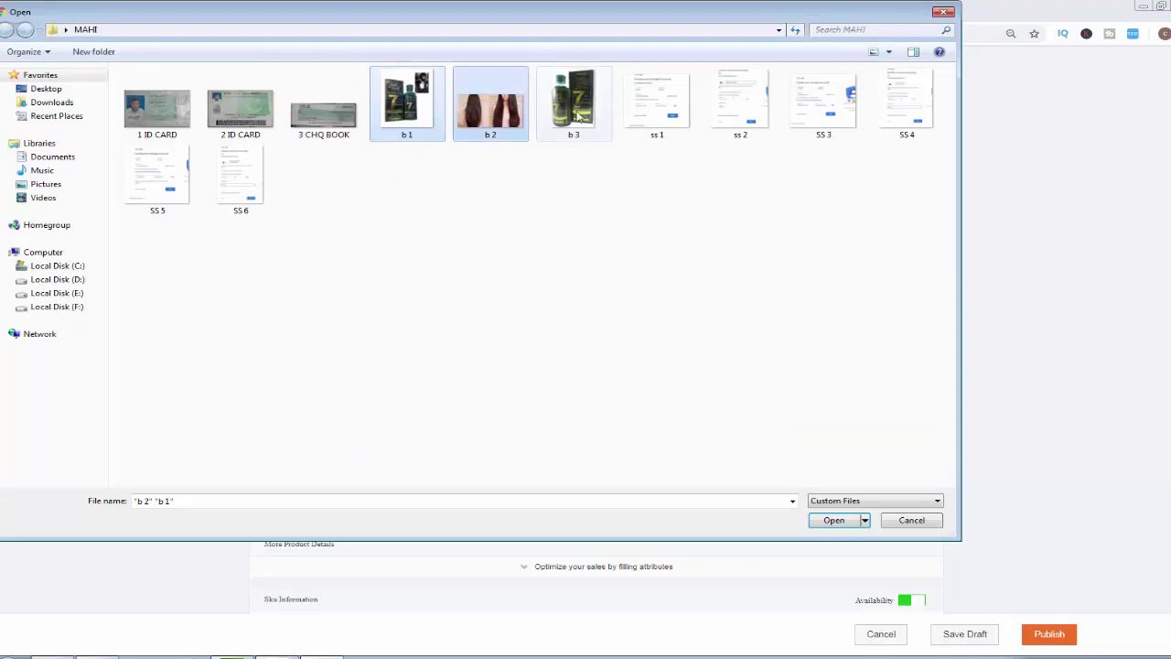
left_click(578, 114, "ctrl")
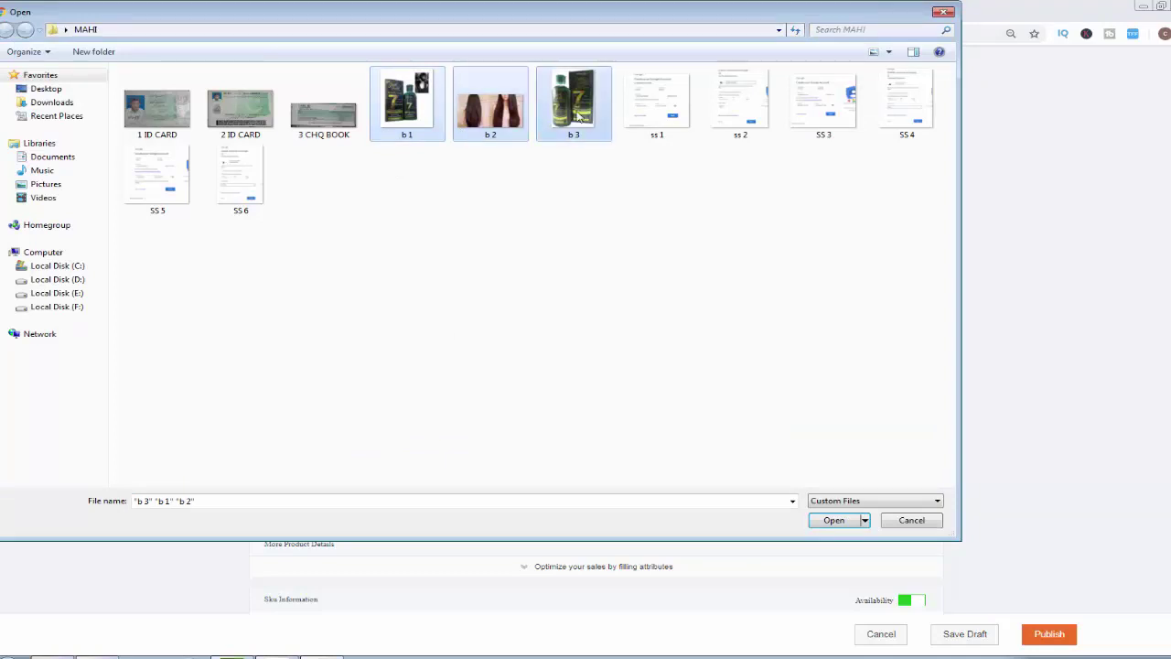
left_click(847, 521)
scroll(209, 395, "down", 1)
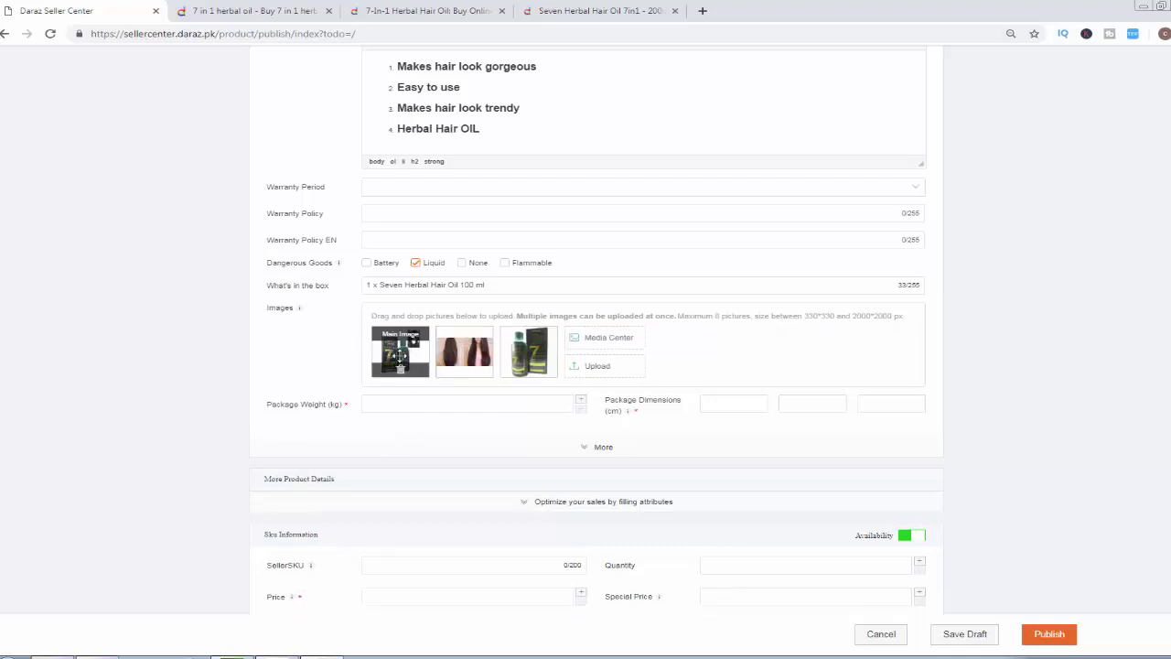
left_click_drag(395, 354, 670, 344)
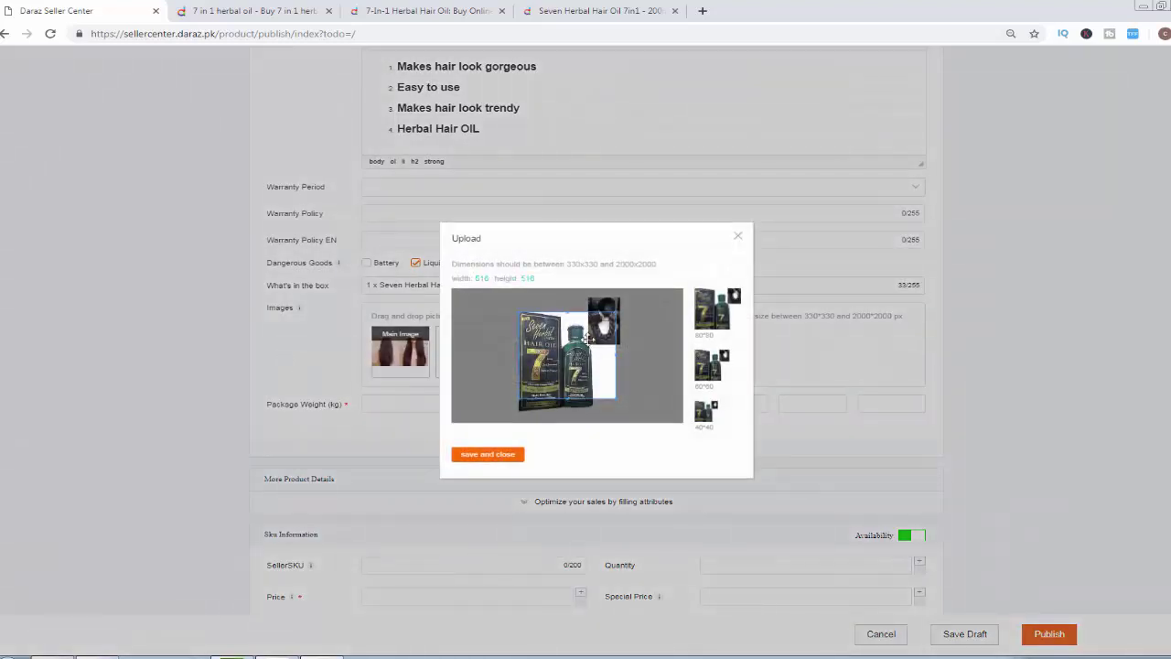
left_click_drag(616, 314, 648, 290)
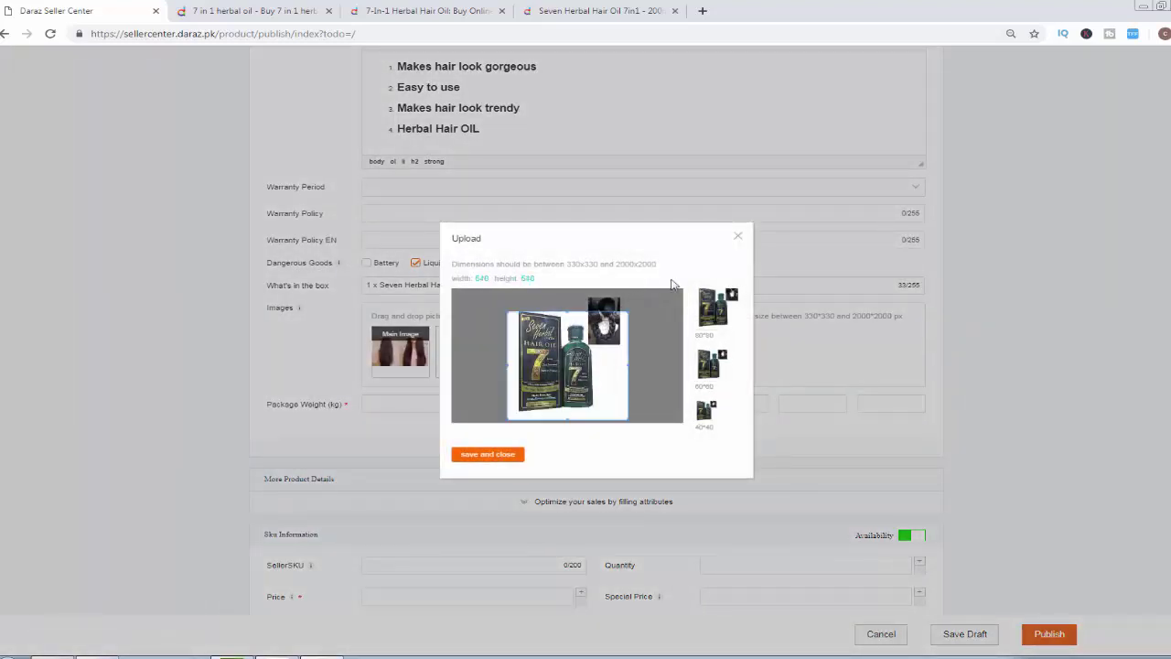
left_click(736, 239)
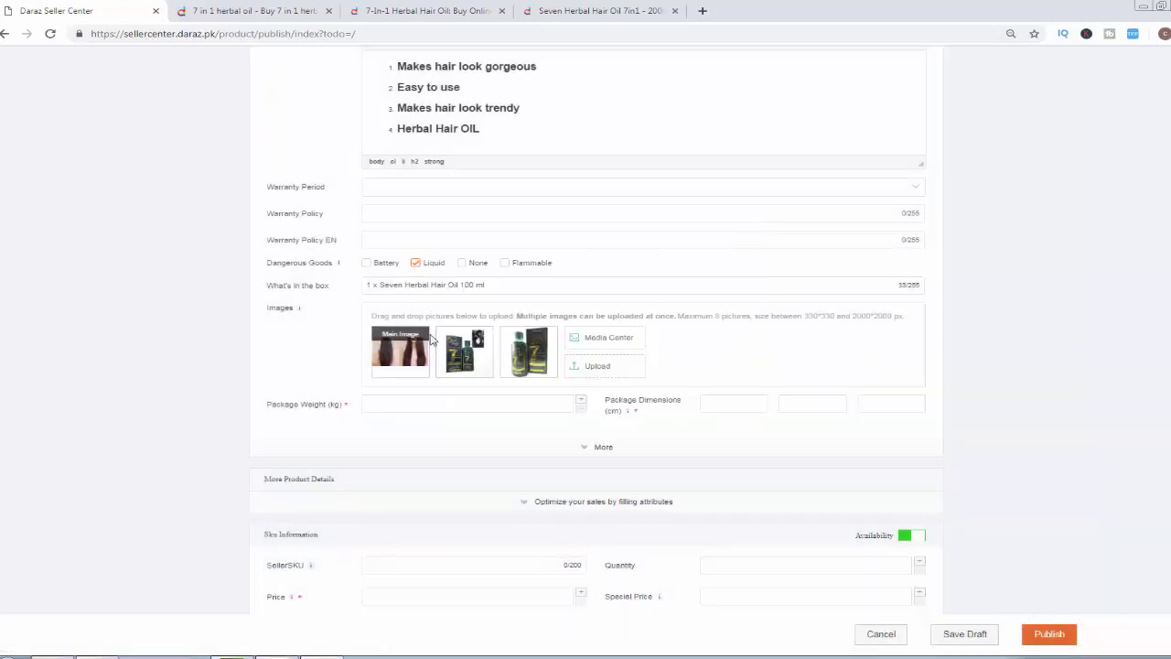
left_click_drag(398, 348, 479, 358)
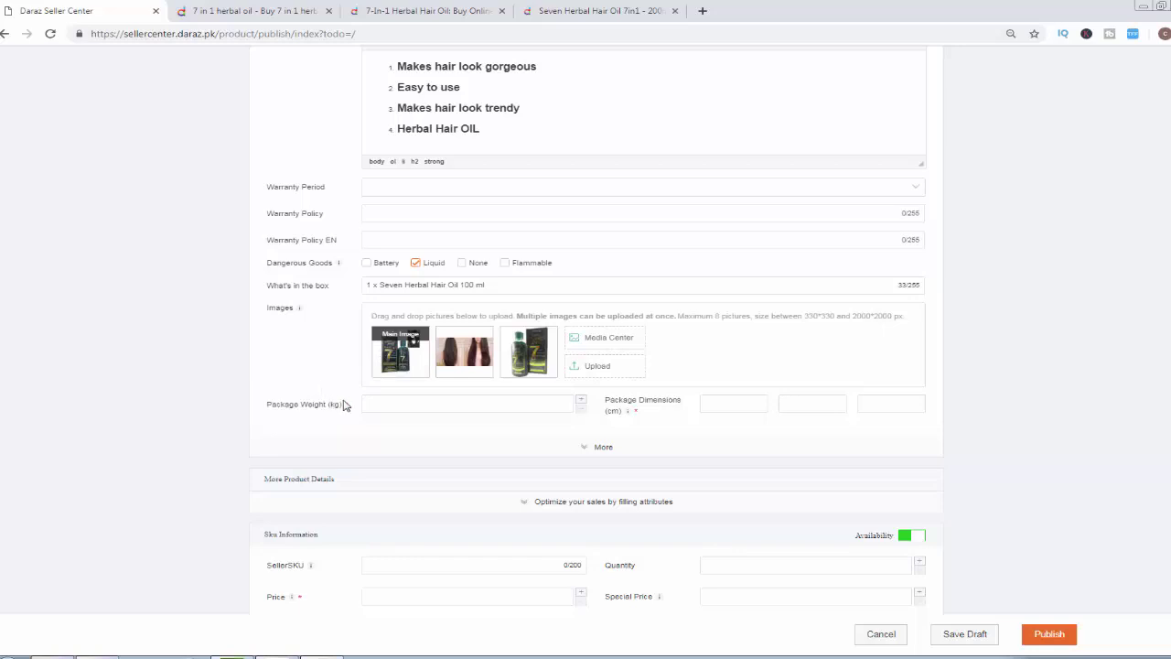
Set the Package Weight to 0.1 kg and the Package Dimensions to 6, 5 and 5 cm
left_click(401, 403)
type("0.10")
left_click_drag(372, 403, 349, 410)
key("BackSpace")
key("End")
left_click(363, 404)
key("ctrl+a")
type("0.1")
left_click(731, 409)
scroll(269, 403, "down", 1)
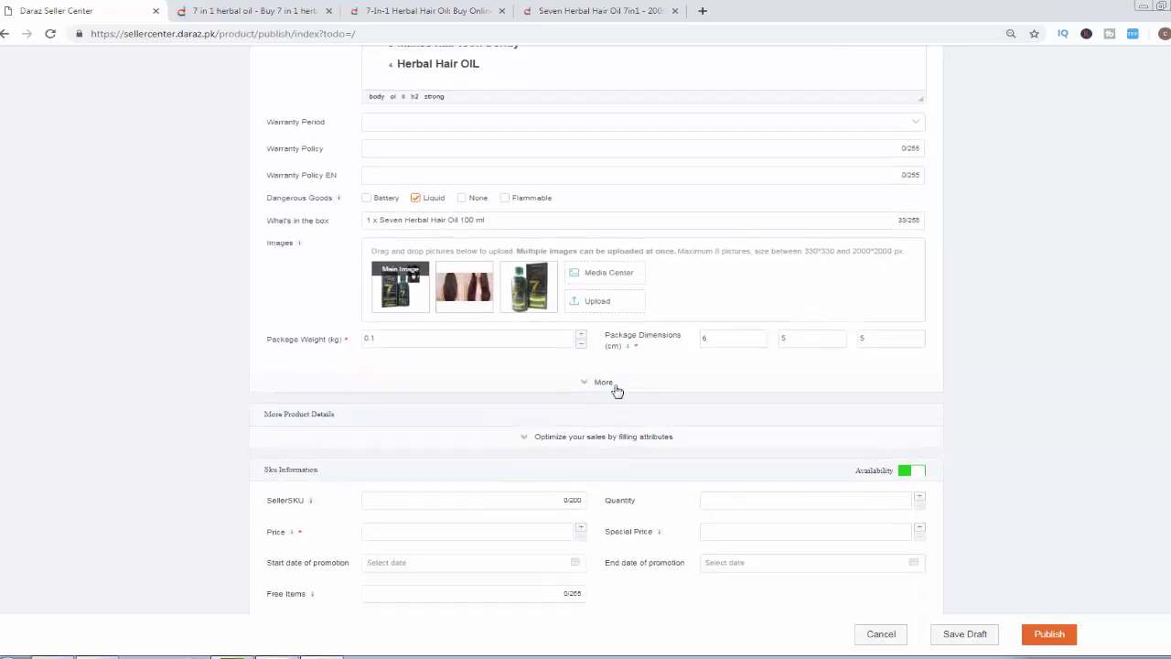
Expand the additional product fields under the package details and activate the empty Video URL field
left_click(604, 382)
left_click(395, 369)
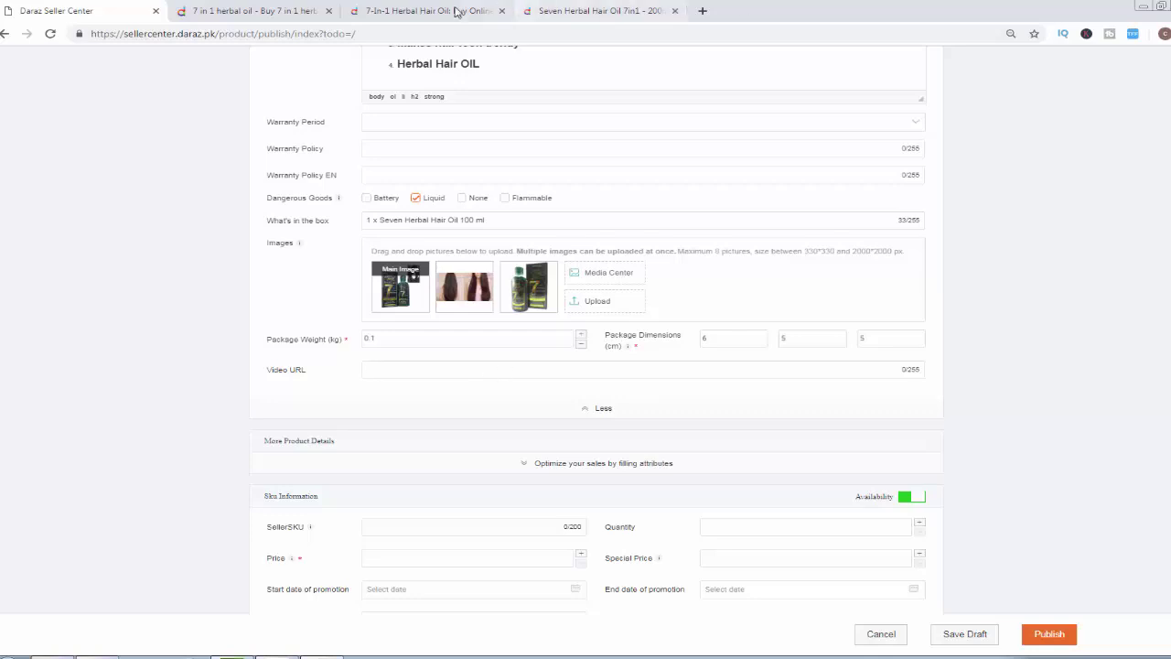
Search Daraz for "30 therad" and open the listing "30 Sewing Thread with FREE 30 Needles + FREE 10 Sewing Machine Needles"
left_click(567, 11)
left_click(388, 97)
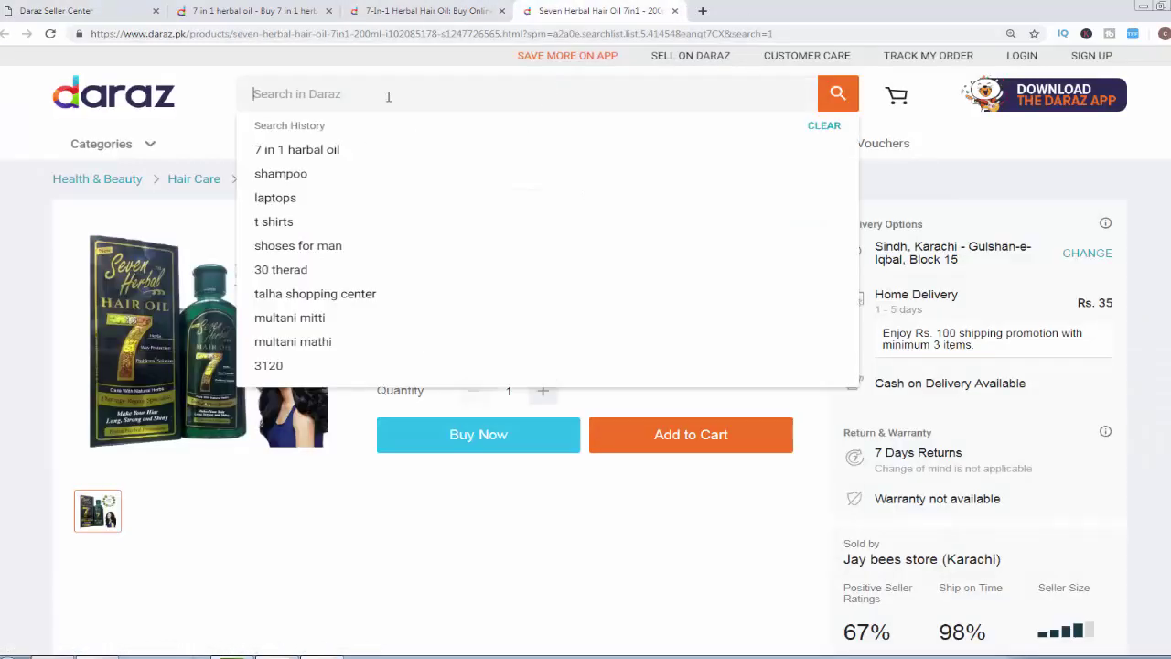
left_click(296, 270)
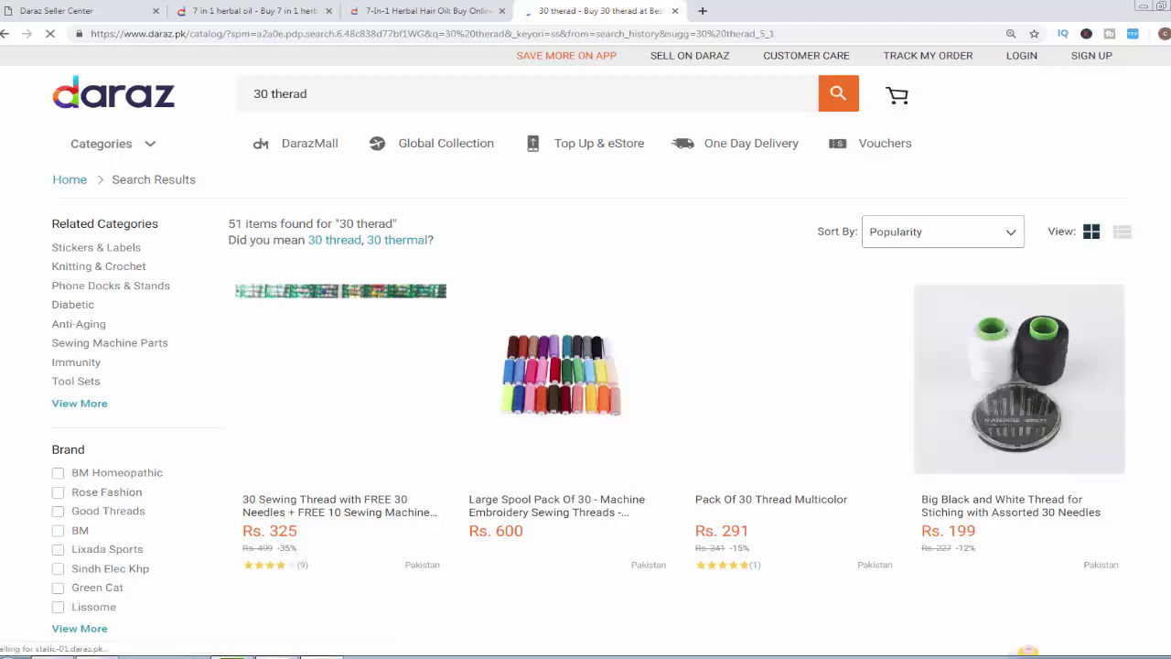
scroll(286, 318, "down", 2)
scroll(286, 318, "down", 1)
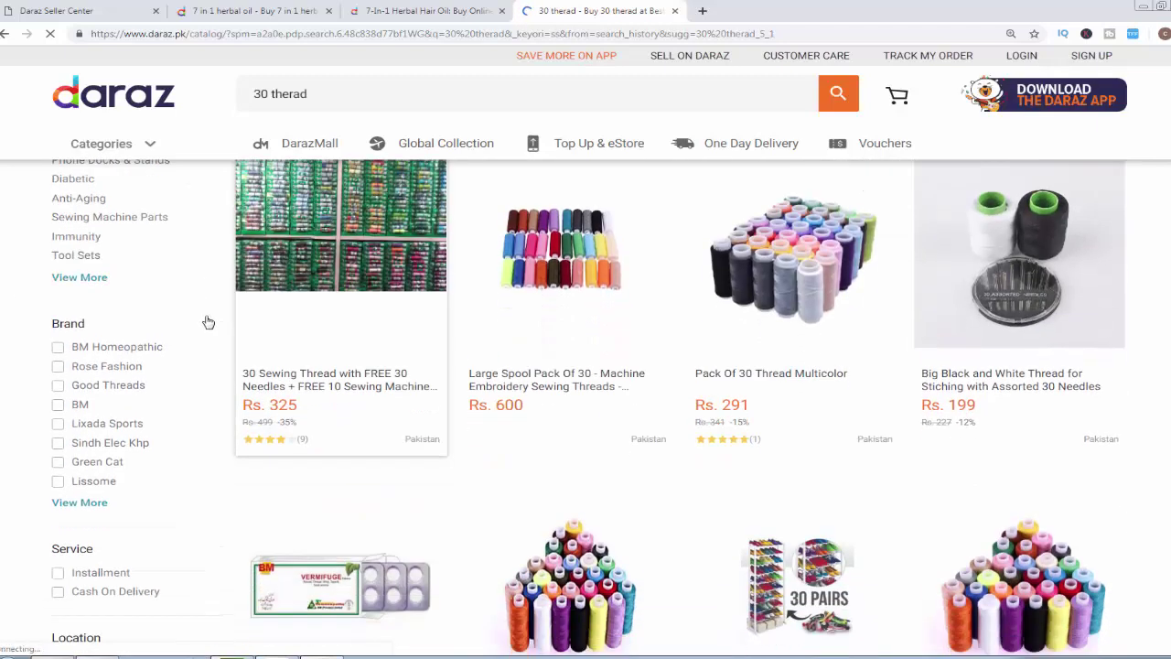
left_click(308, 232)
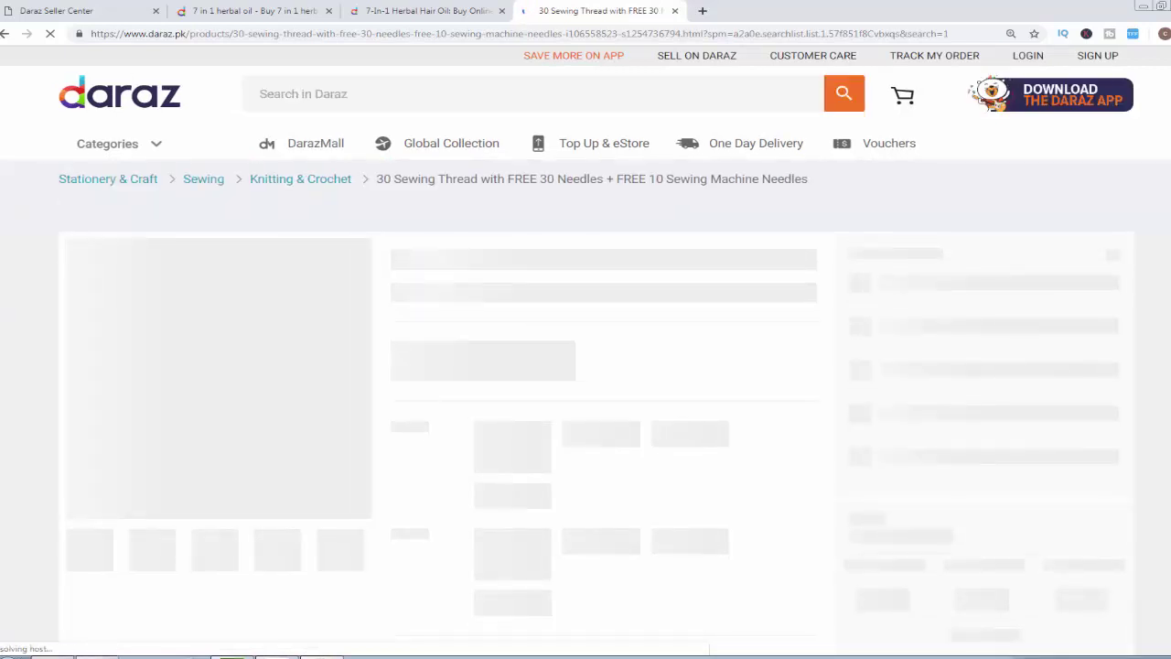
Play the sewing thread listing's product video and skip through it at several points
scroll(585, 384, "down", 1)
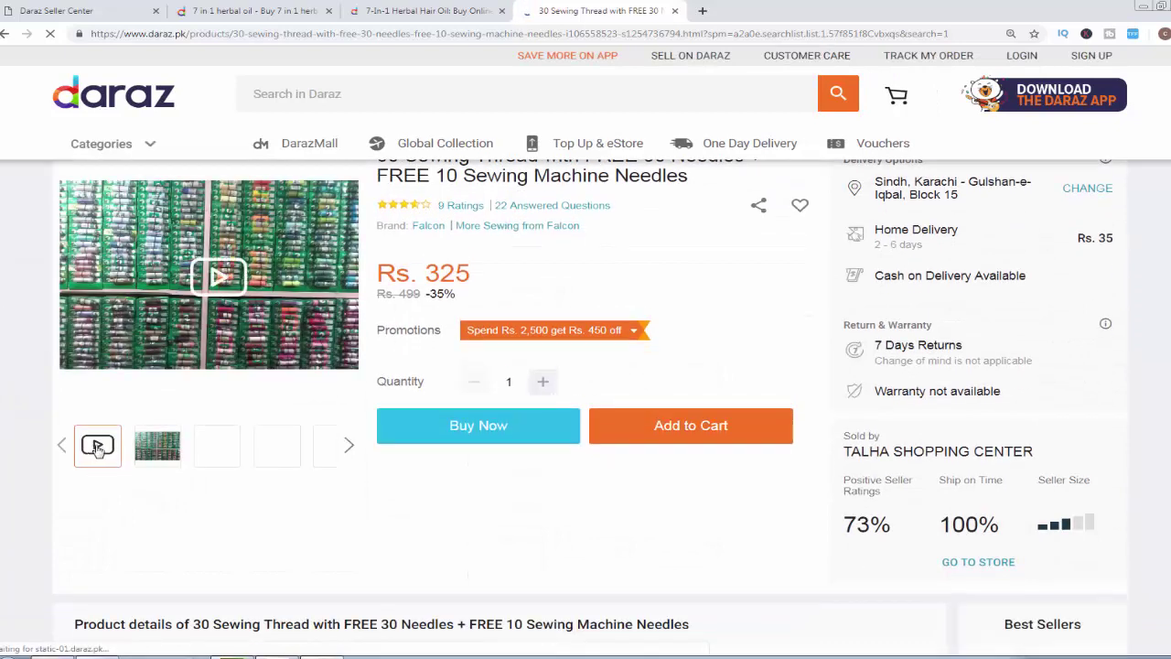
scroll(110, 457, "up", 1)
left_click(160, 512)
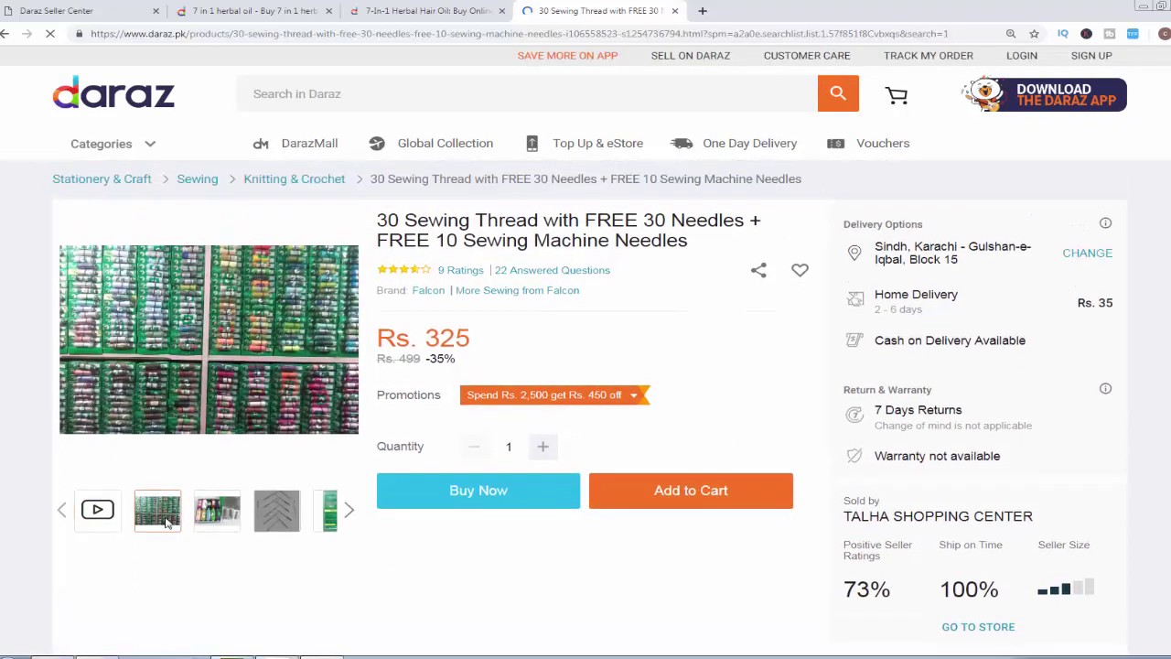
left_click(97, 510)
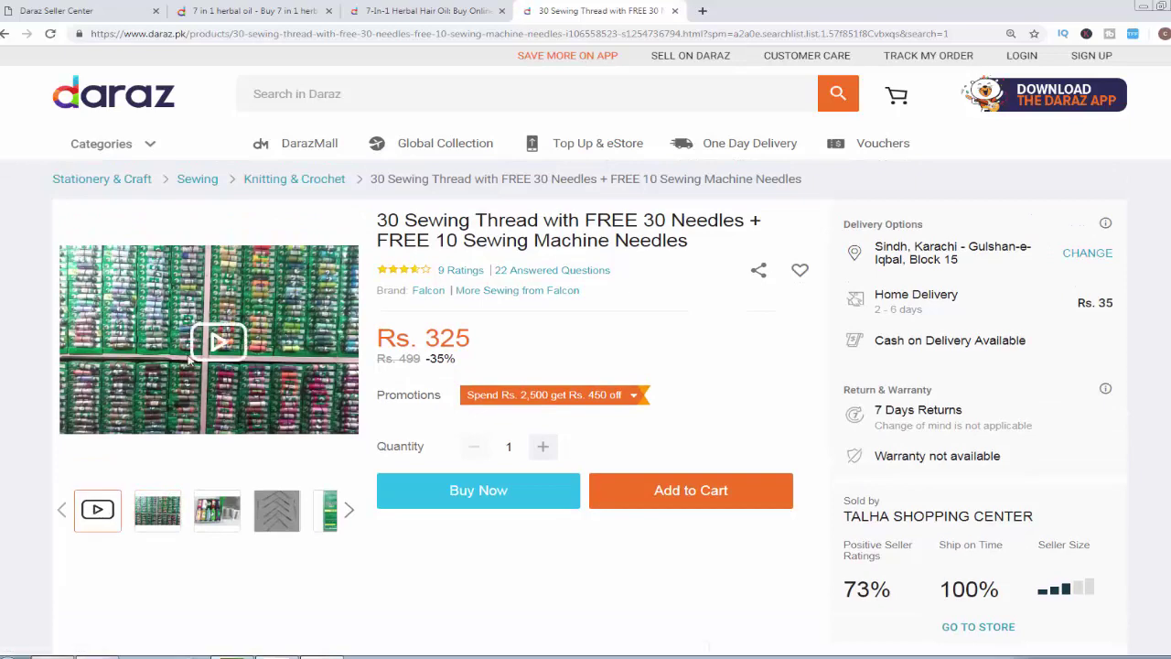
left_click(215, 342)
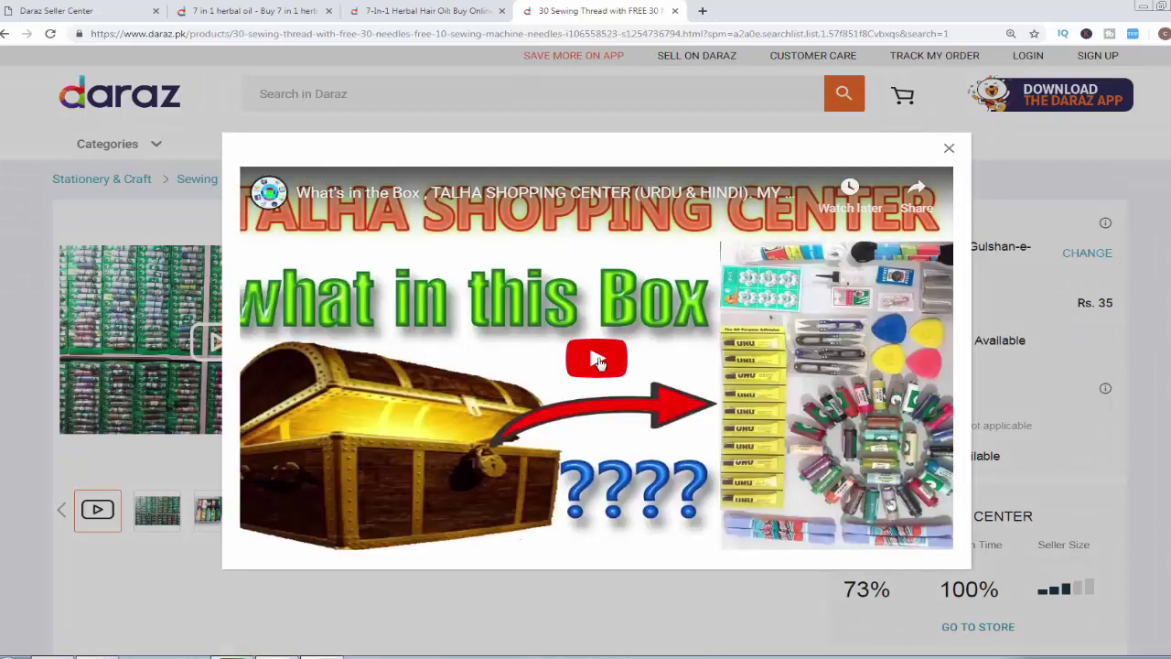
left_click(599, 371)
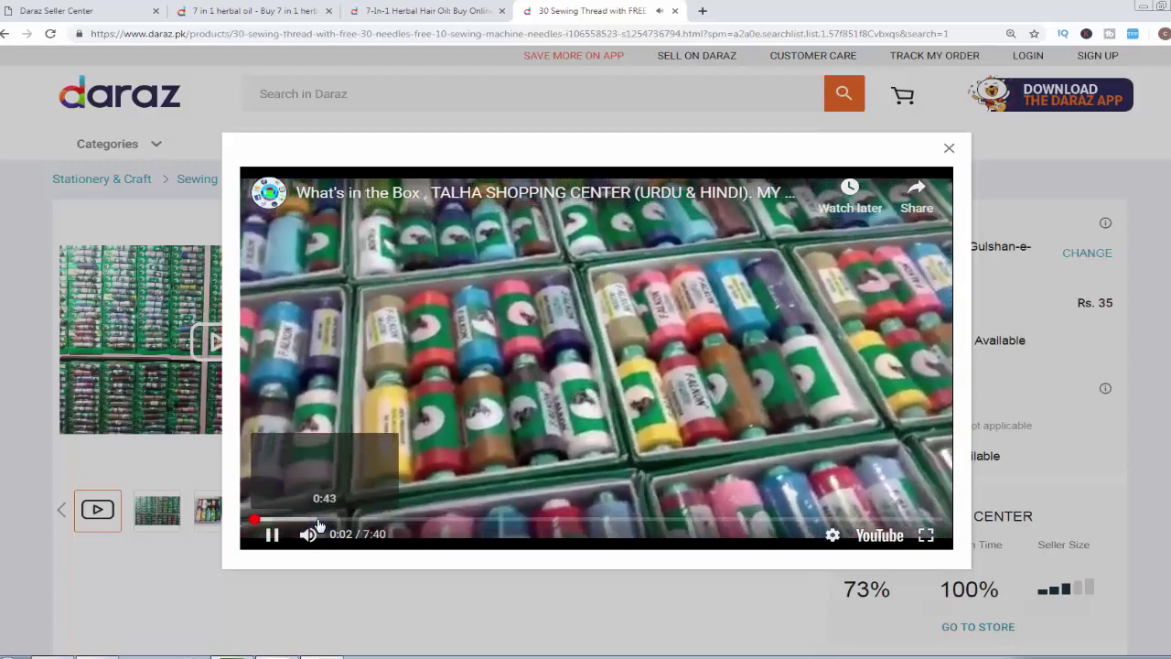
left_click(316, 520)
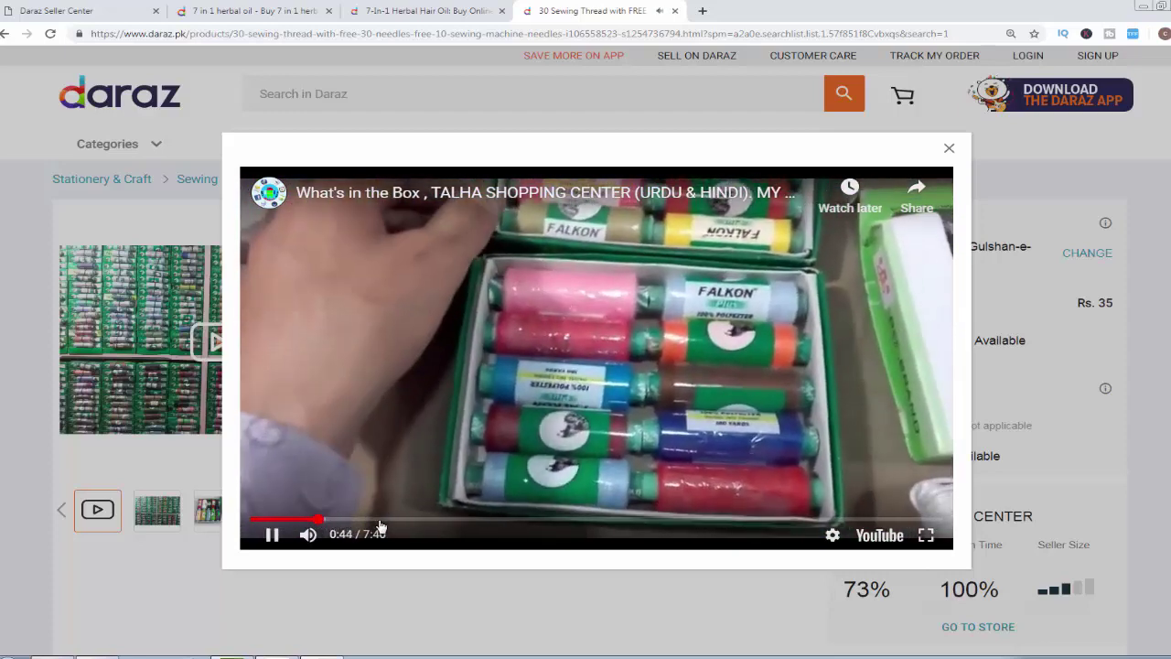
left_click(379, 520)
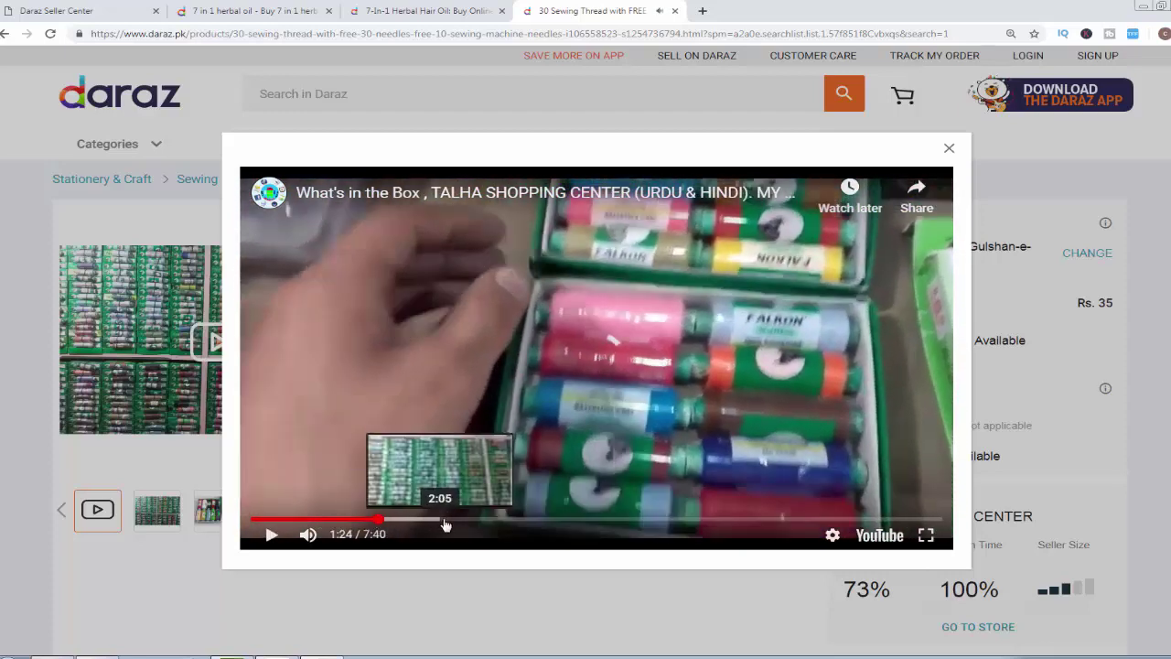
left_click(447, 521)
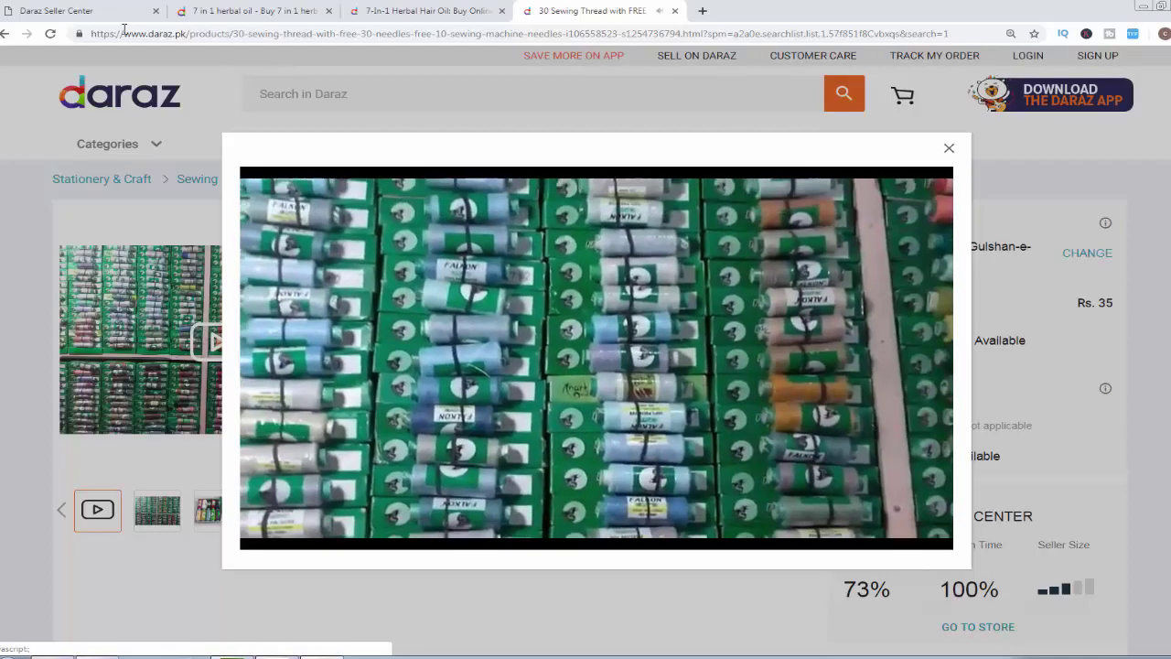
Return to the Seller Center product form and activate the Video URL field
left_click(69, 11)
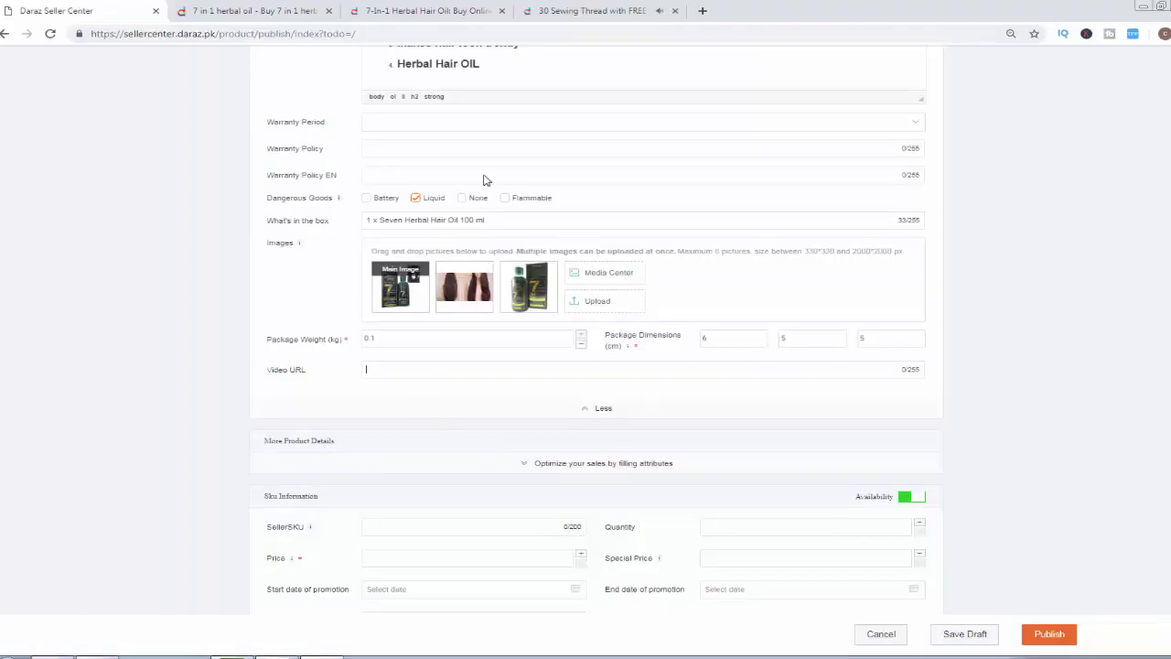
right_click(416, 370)
left_click(384, 371)
Enter "Mahi 001" as the SellerSKU, with Quantity 20 and Price 500
scroll(125, 382, "down", 2)
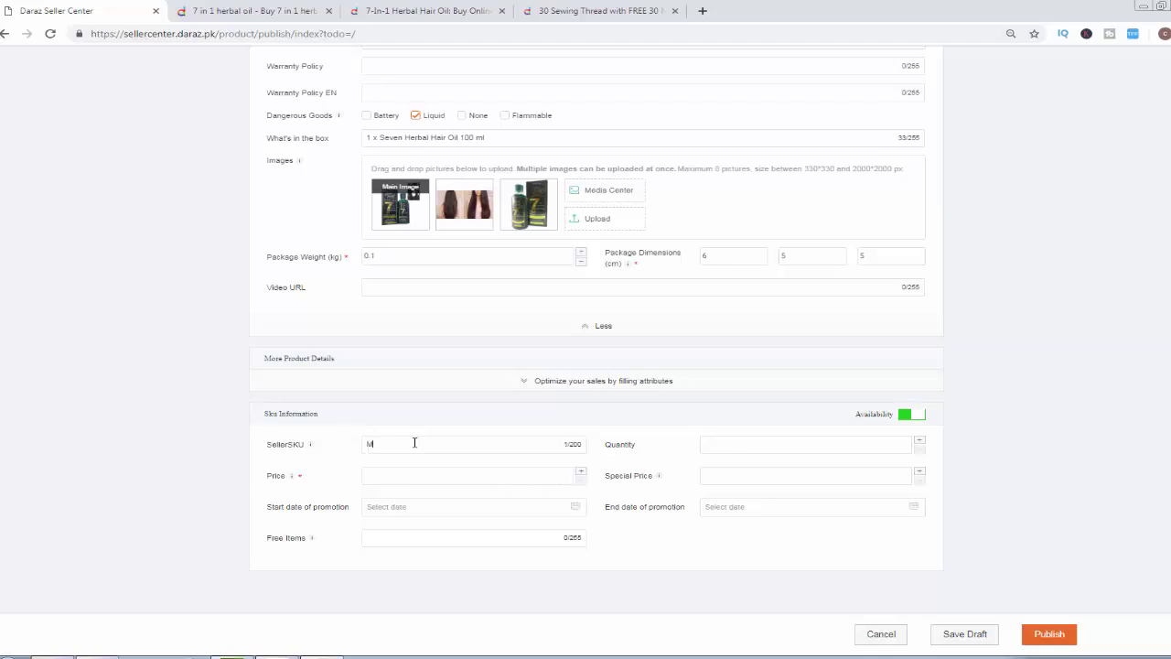
type("al")
type("ik")
type(" 001")
left_click(498, 474)
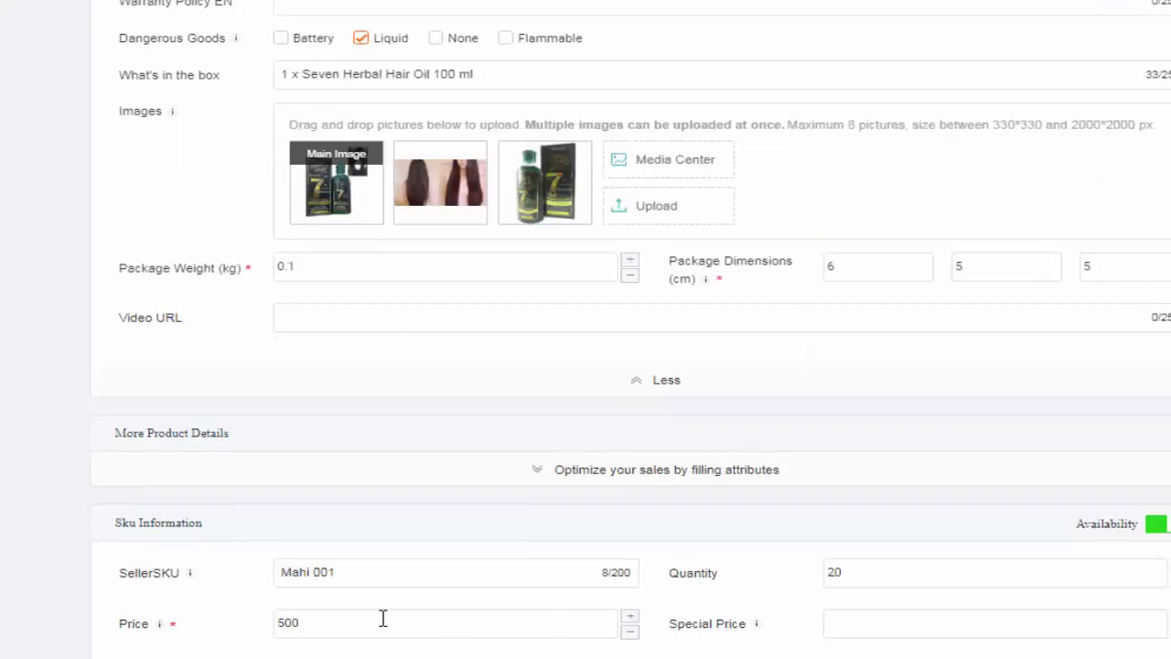
Set the Special Price to 280 and change the Price to 450
double_click(383, 619)
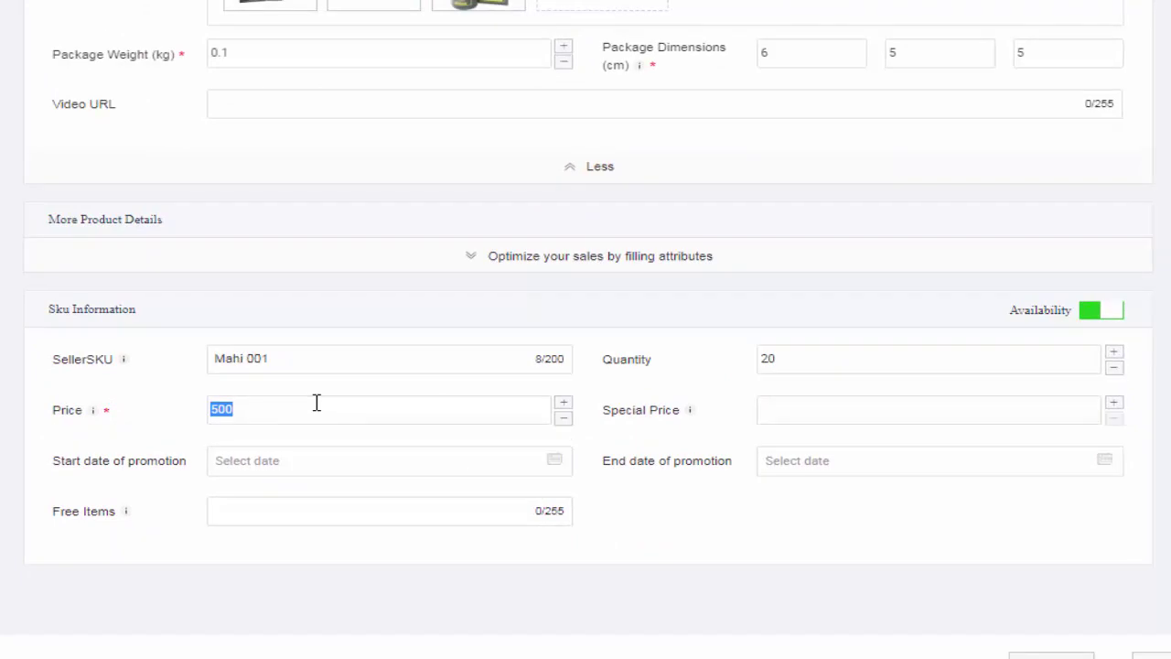
type("555")
left_click(768, 417)
type("280")
left_click(374, 410)
double_click(375, 410)
type("450")
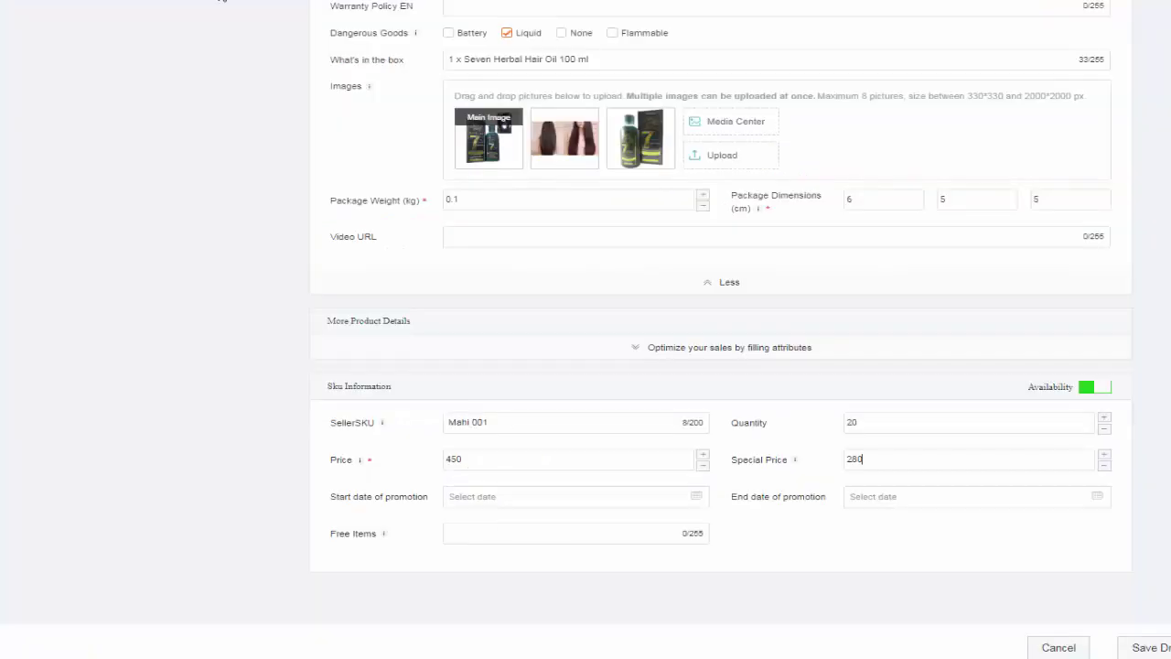
left_click(486, 459)
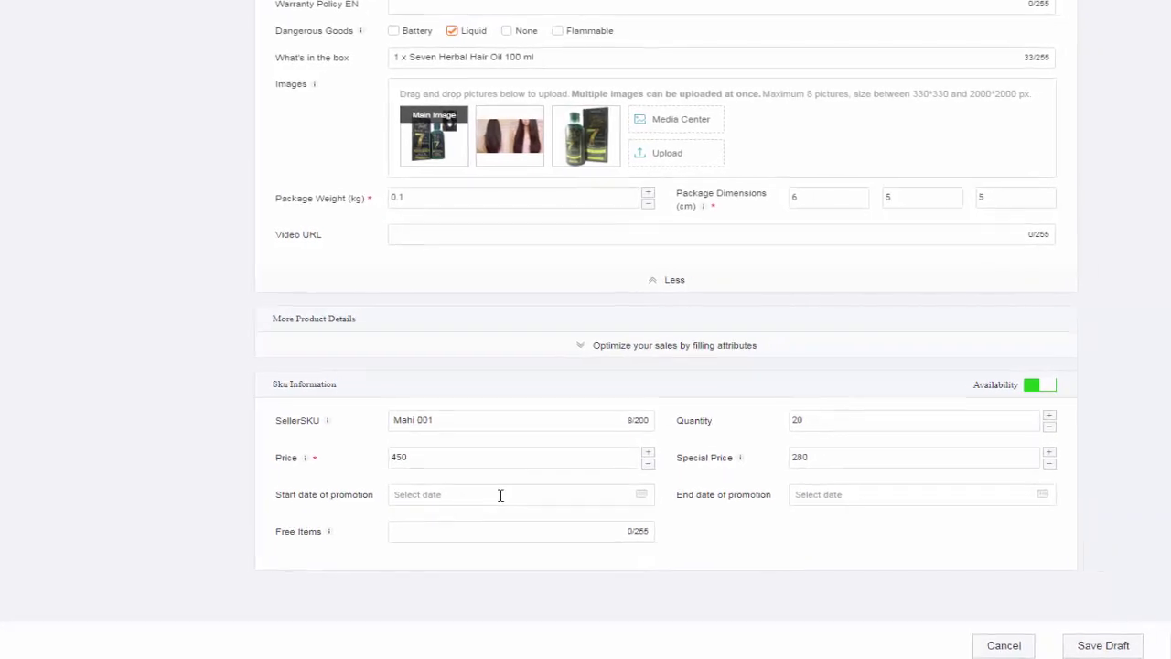
left_click(556, 495)
left_click(327, 423)
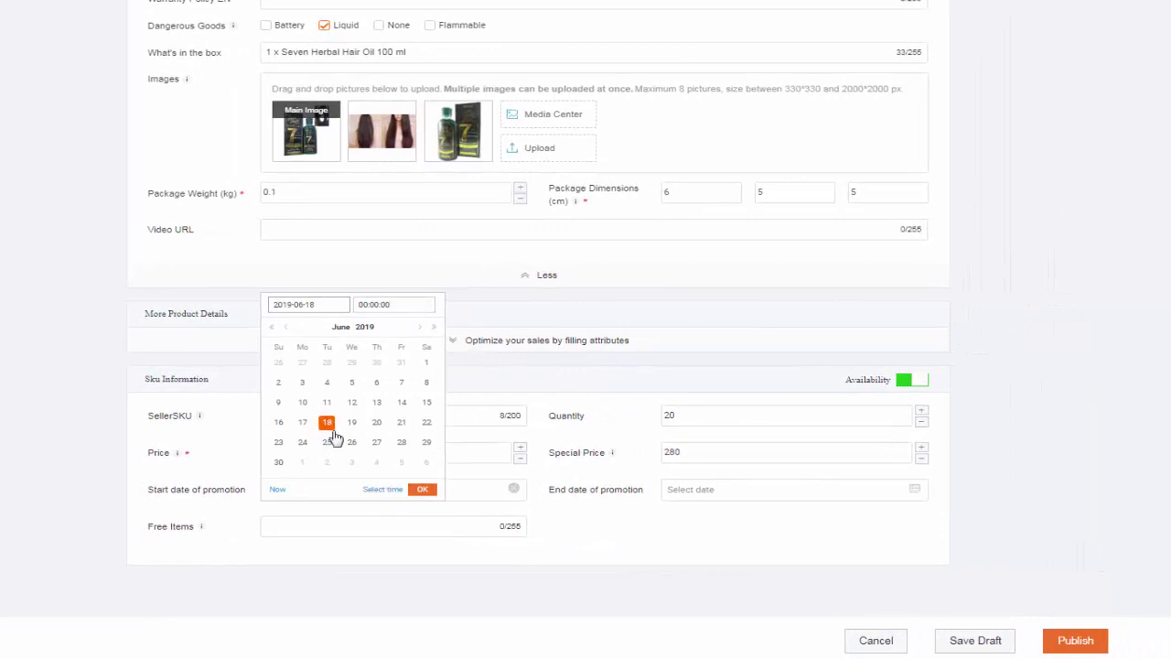
left_click(430, 489)
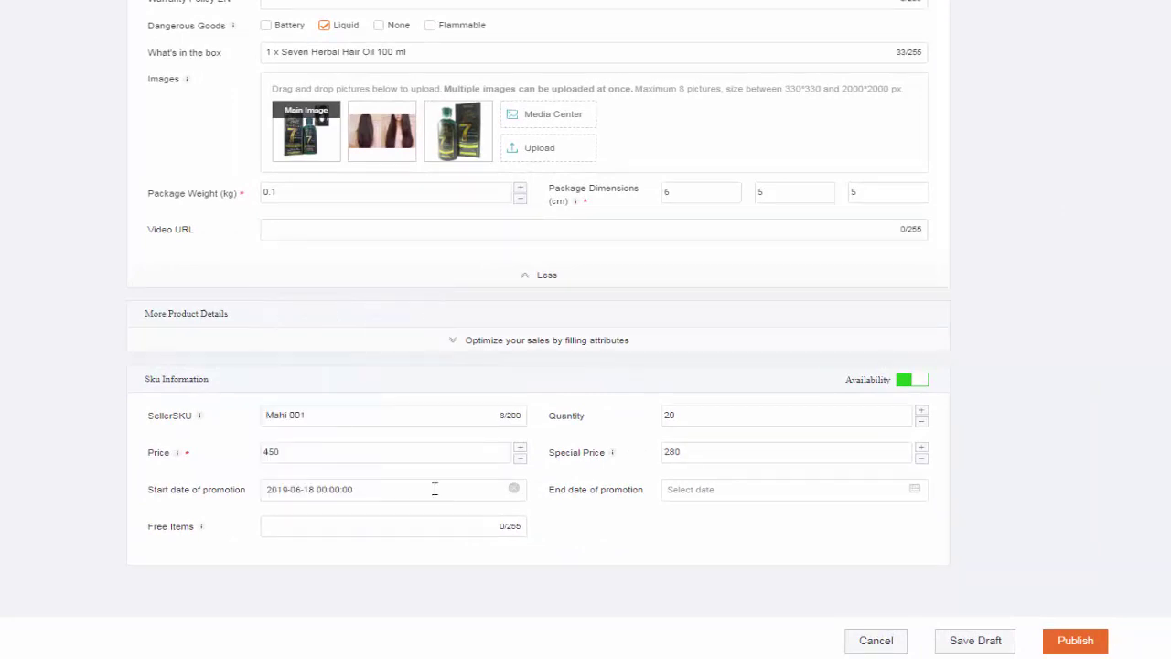
left_click(342, 488)
left_click(358, 308)
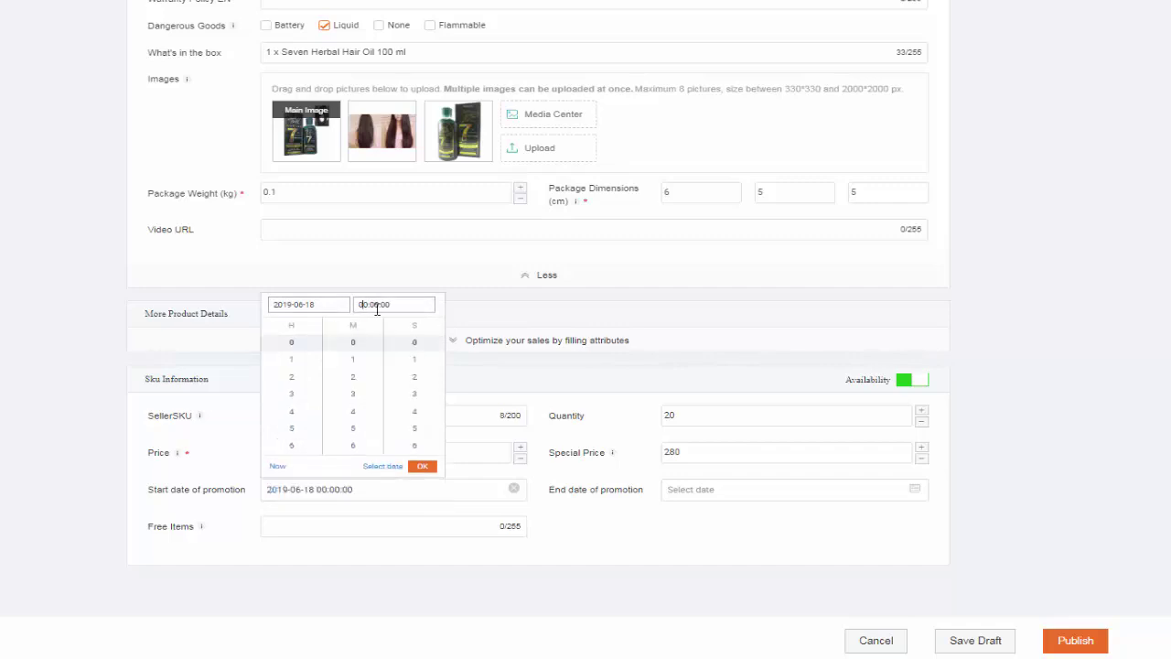
left_click(298, 427)
left_click(291, 428)
left_click(423, 467)
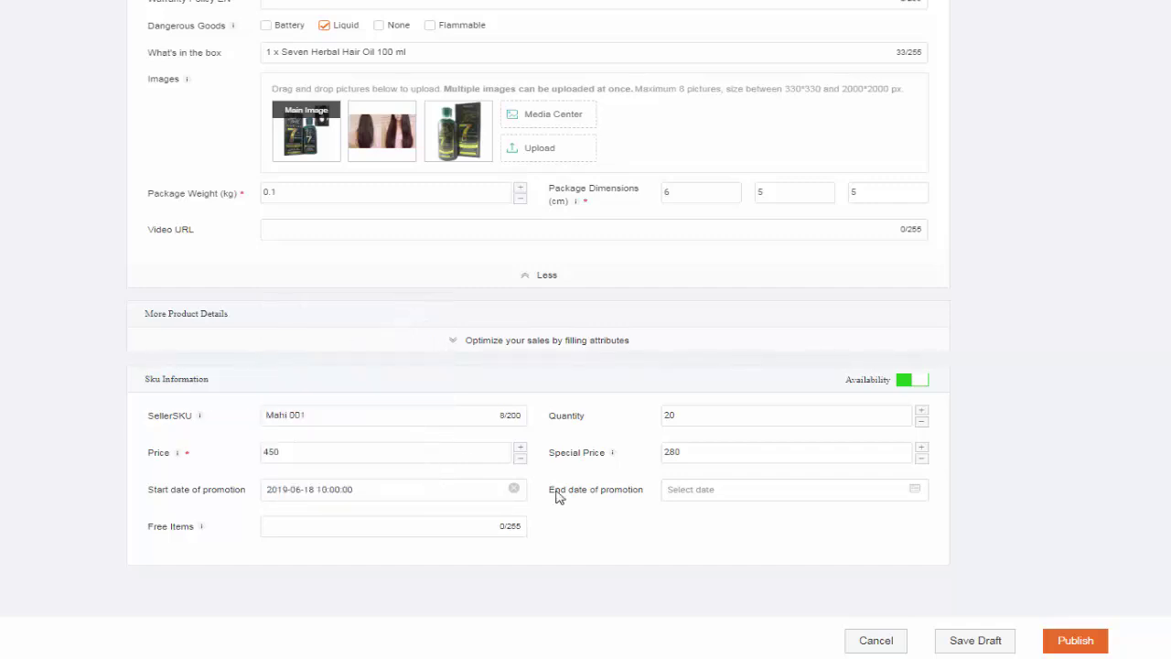
left_click(729, 489)
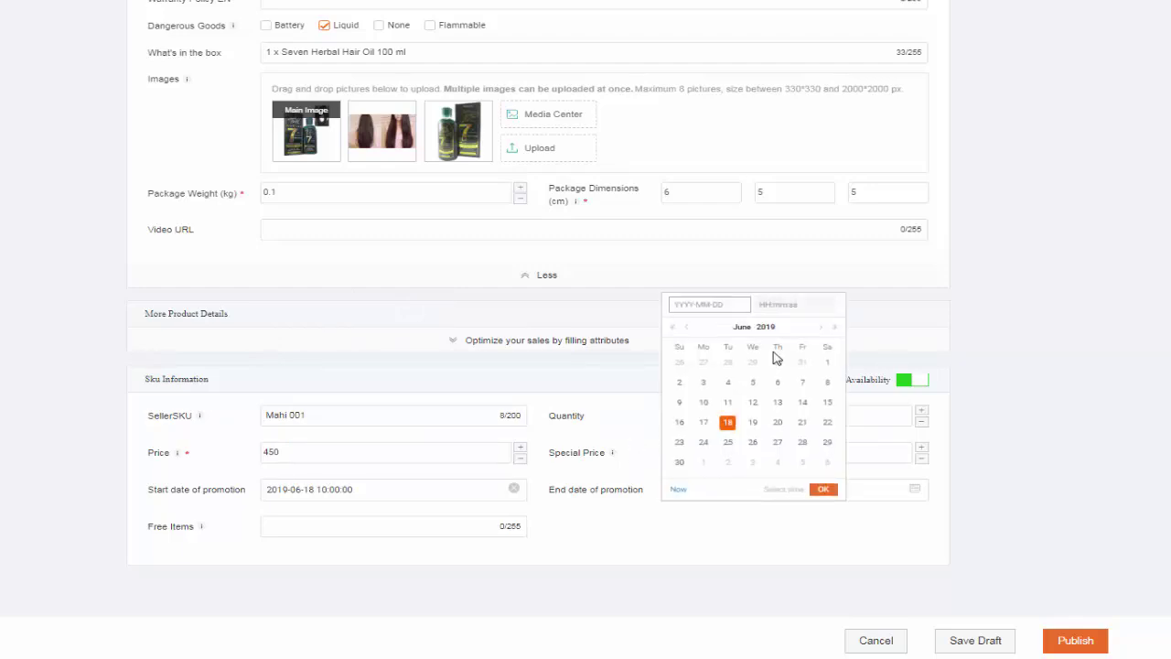
left_click(821, 327)
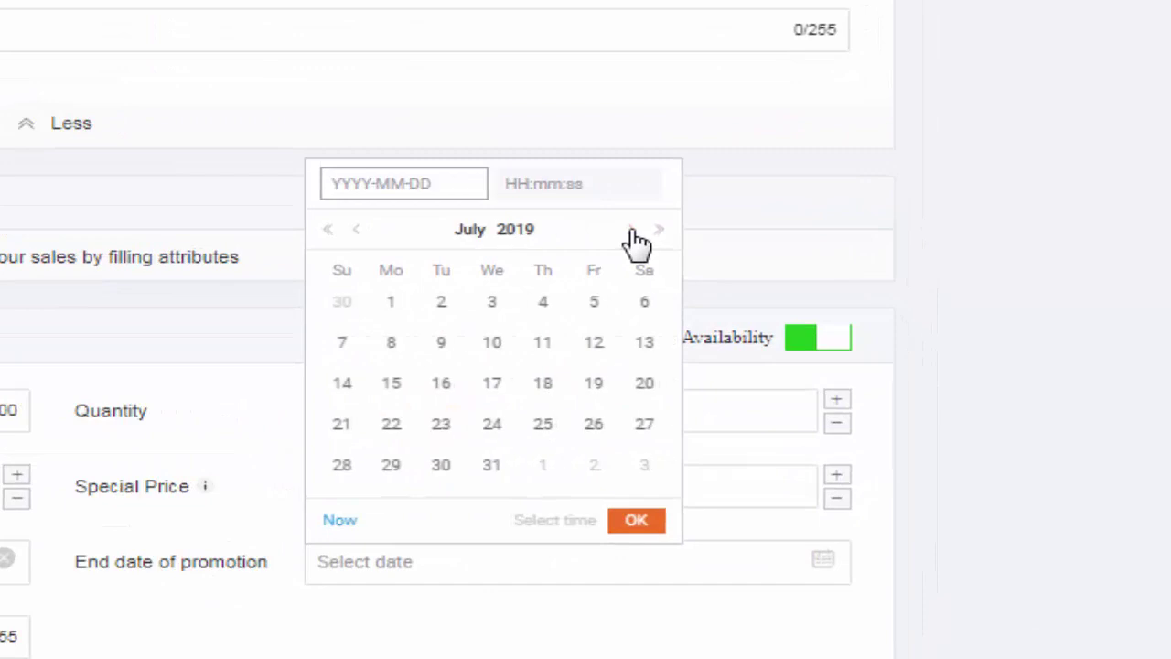
left_click(631, 230)
left_click(659, 229)
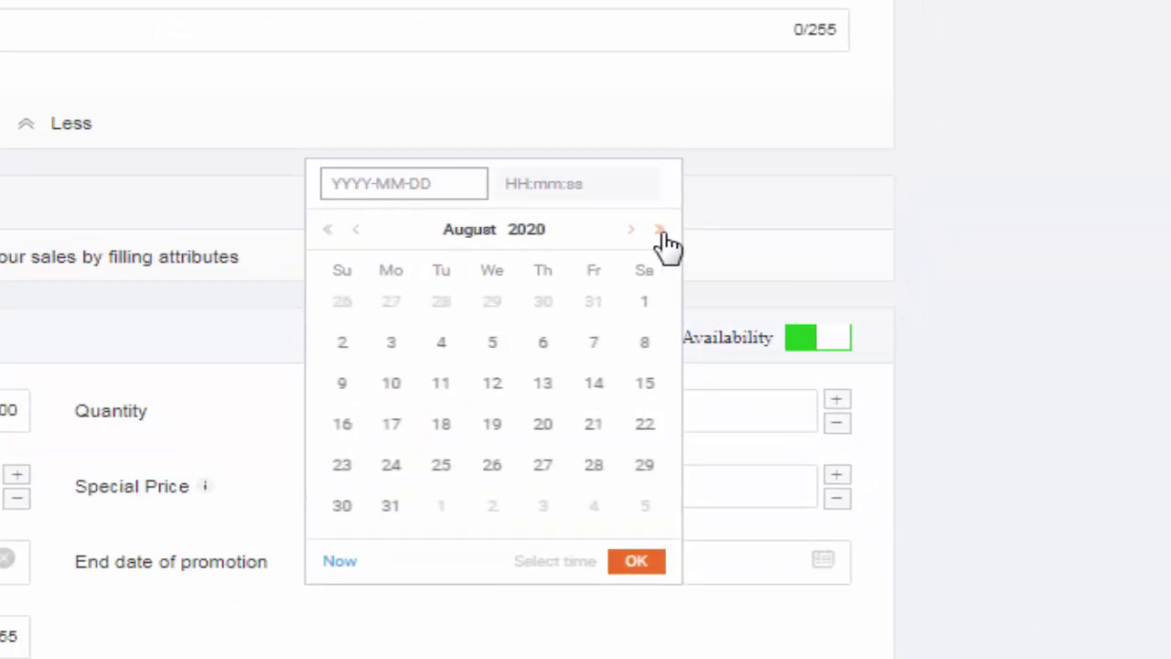
left_click(391, 506)
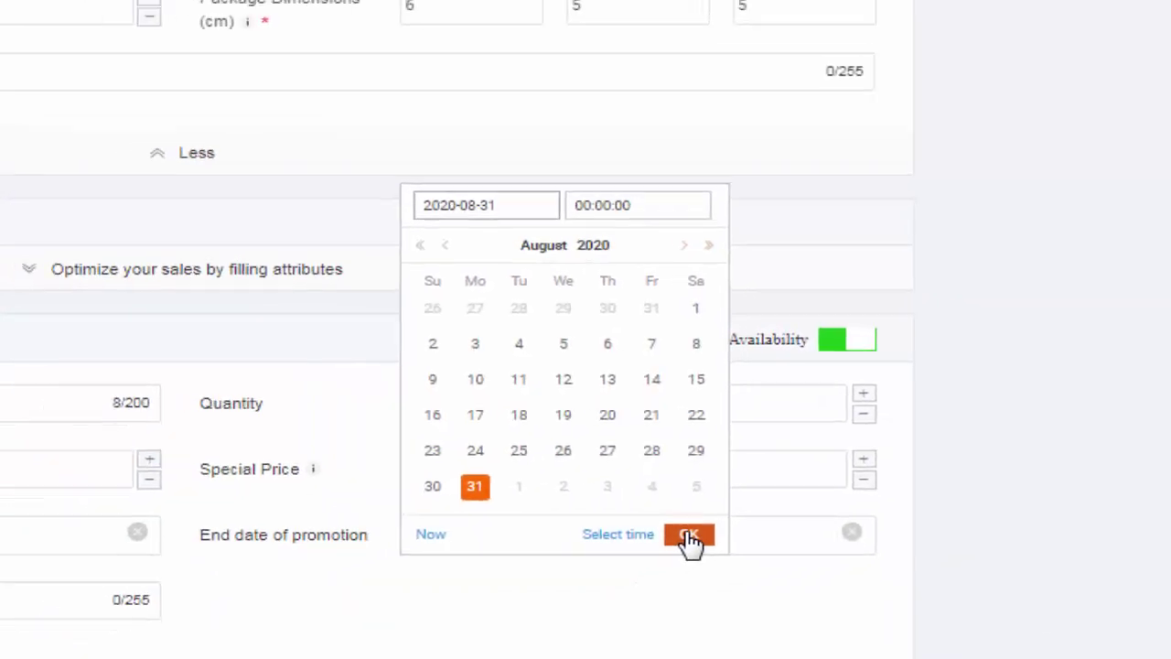
left_click(788, 485)
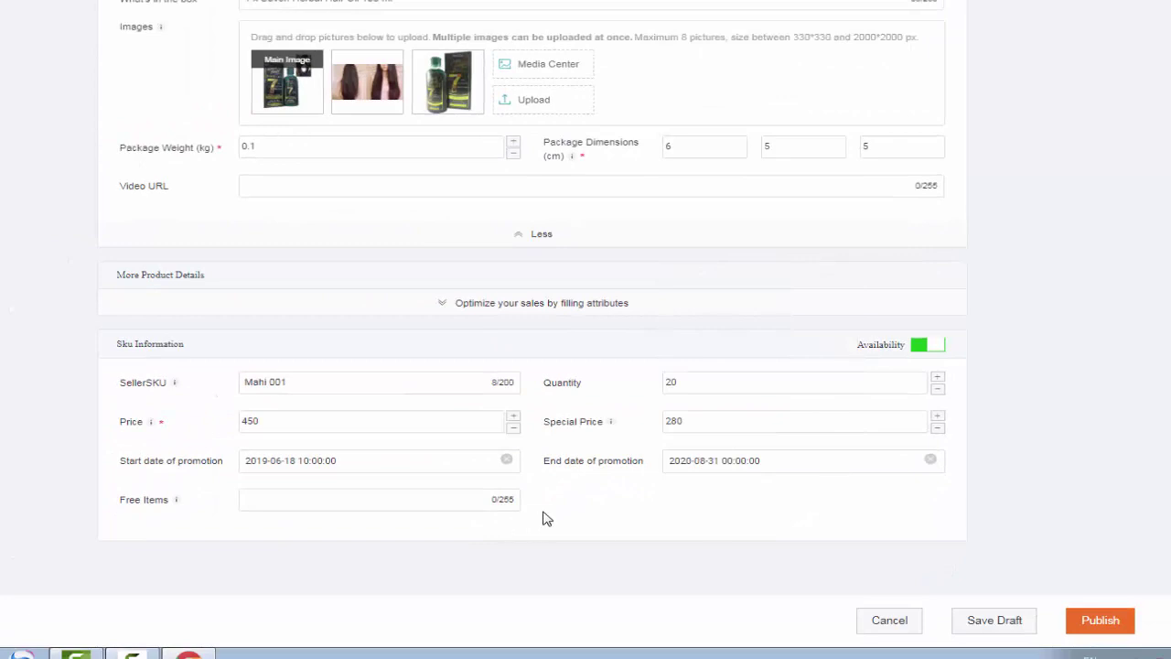
Review the completed product form, from the descriptions and images to the SKU information and Free Items field
left_click(248, 499)
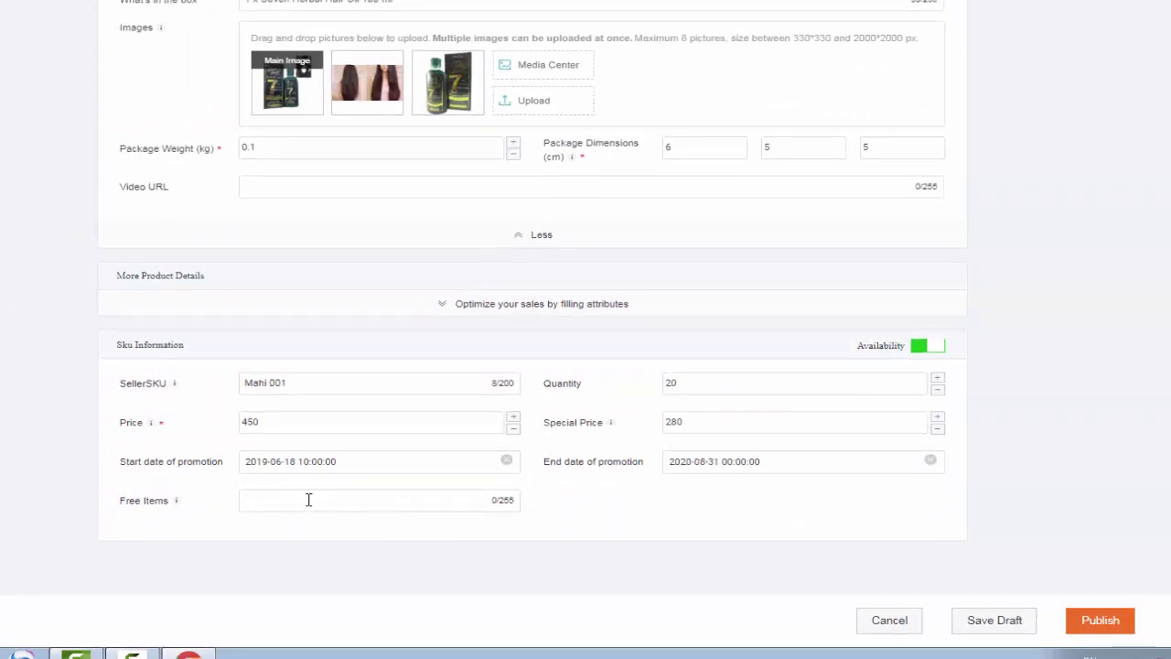
scroll(309, 499, "up", 3)
scroll(309, 499, "down", 3)
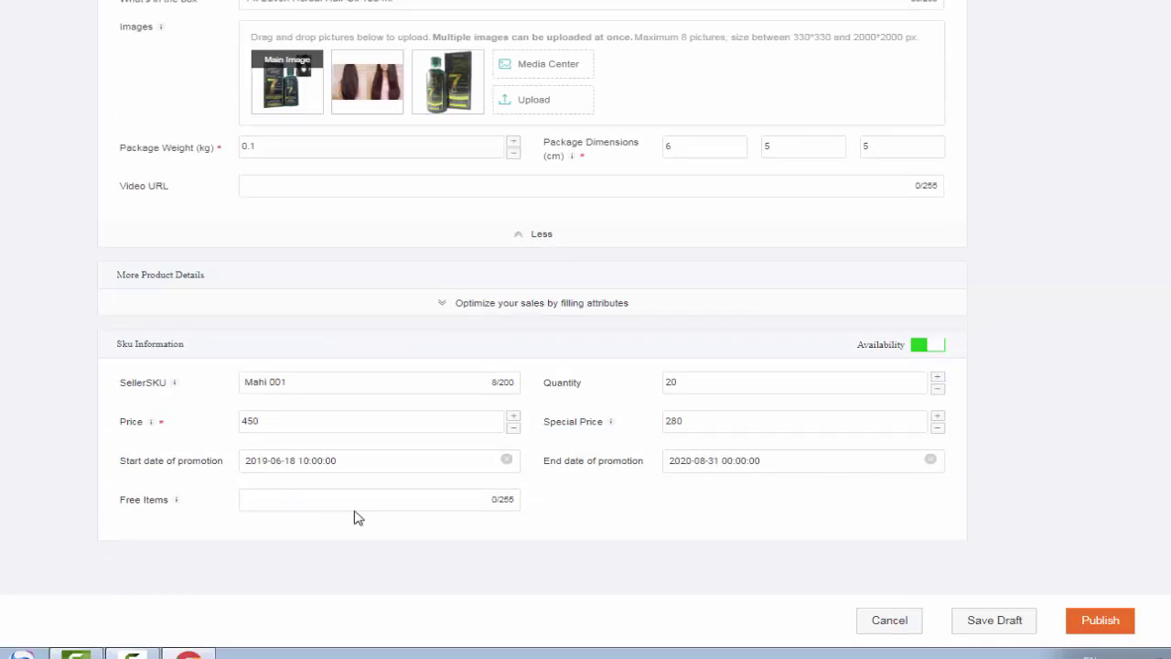
scroll(356, 518, "up", 11)
scroll(357, 518, "down", 5)
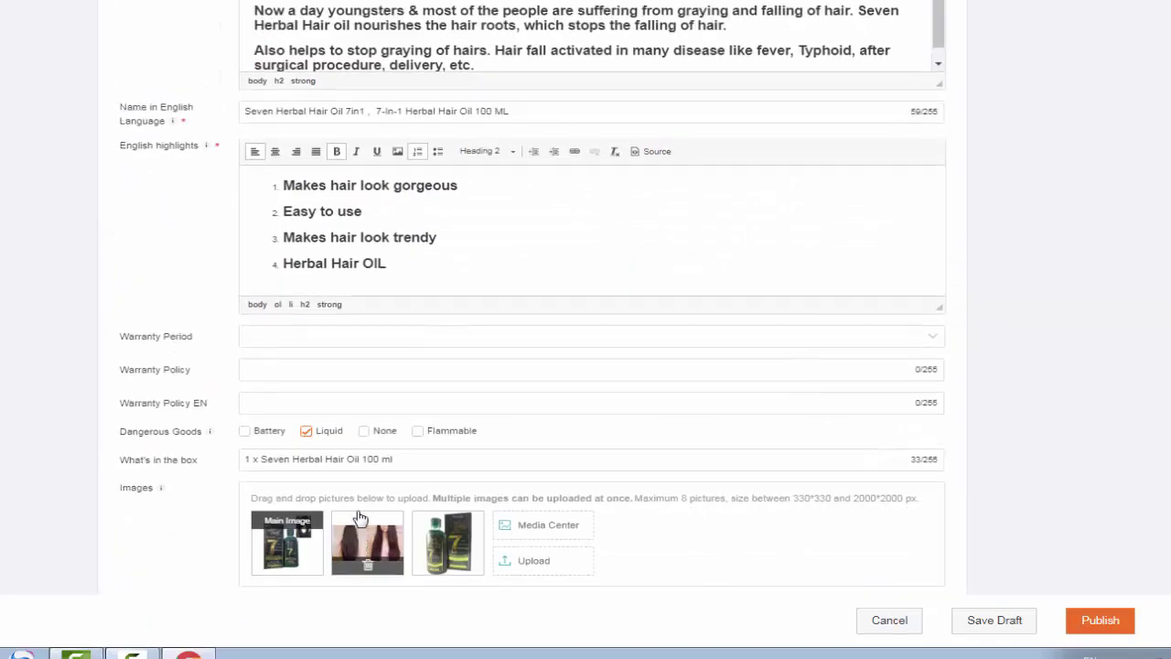
scroll(360, 518, "down", 5)
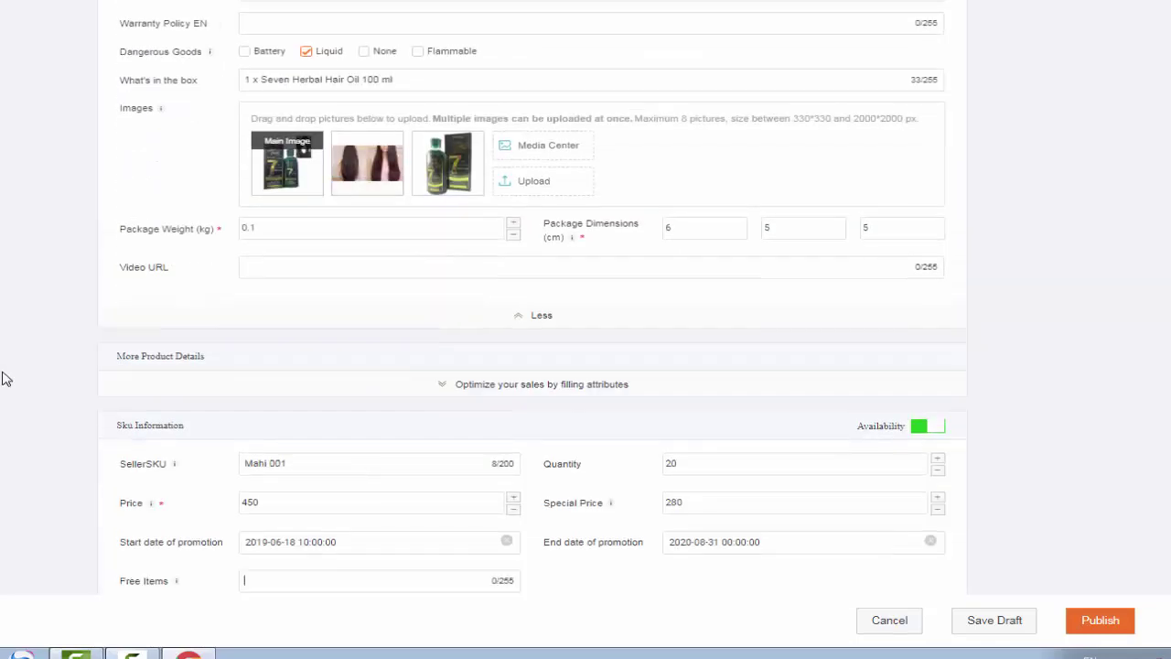
scroll(4, 379, "down", 1)
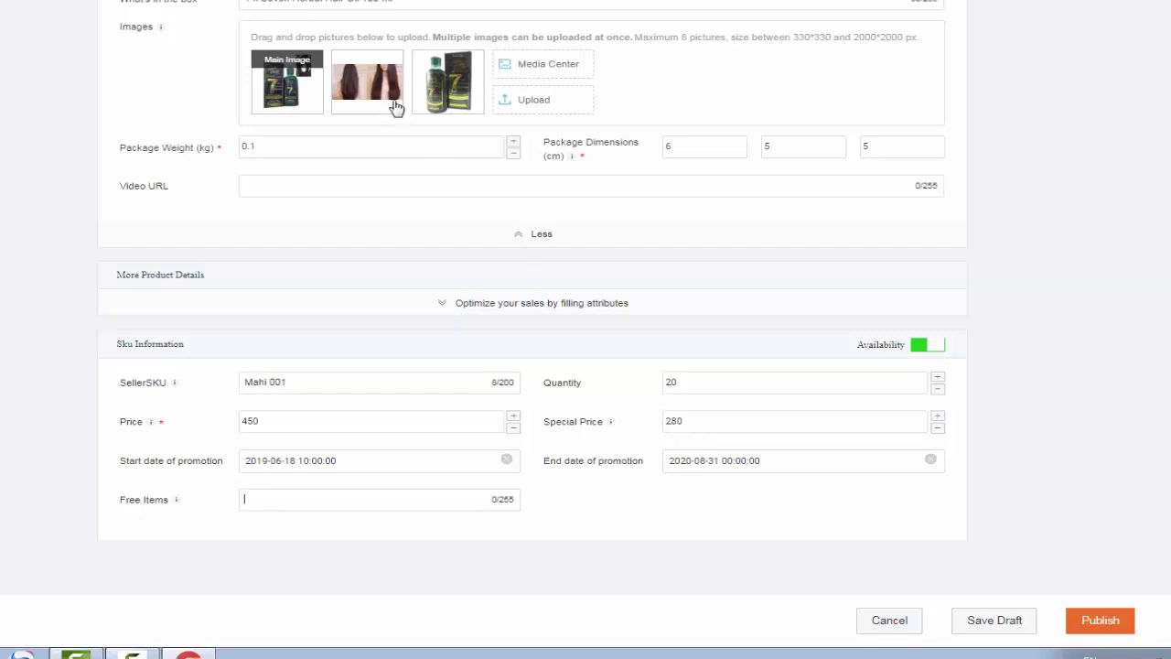
scroll(449, 249, "up", 1)
scroll(449, 249, "up", 1)
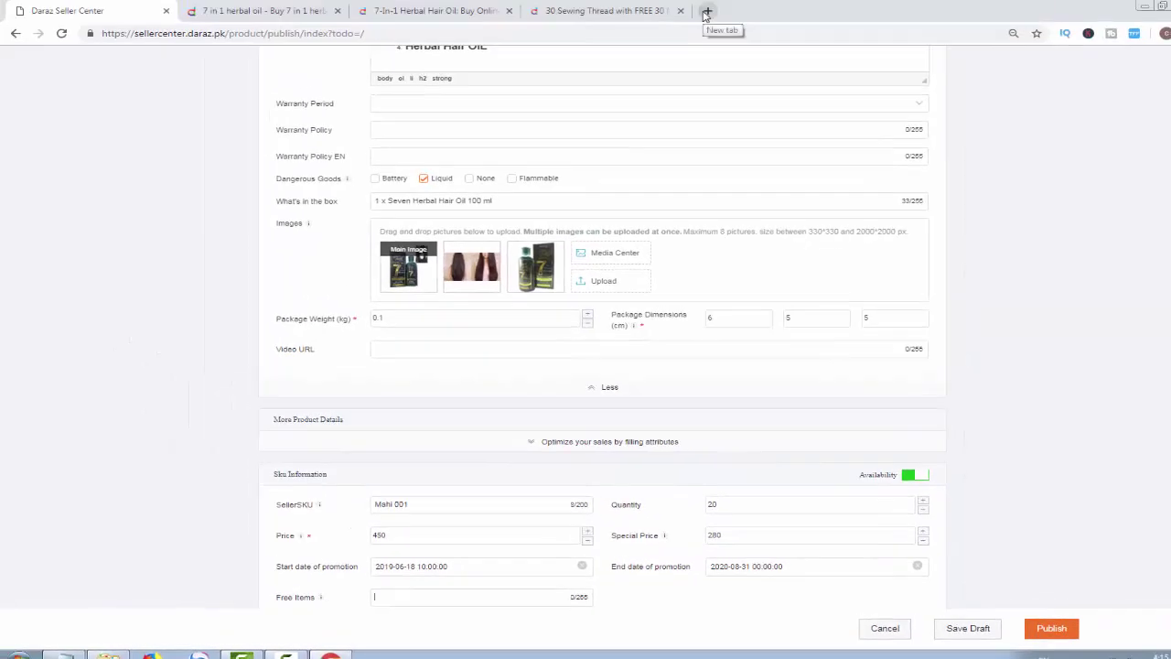
Search Google Images for "comb plastic" in a new browser tab and save a picture of three combs as b 4.jpg
left_click(706, 11)
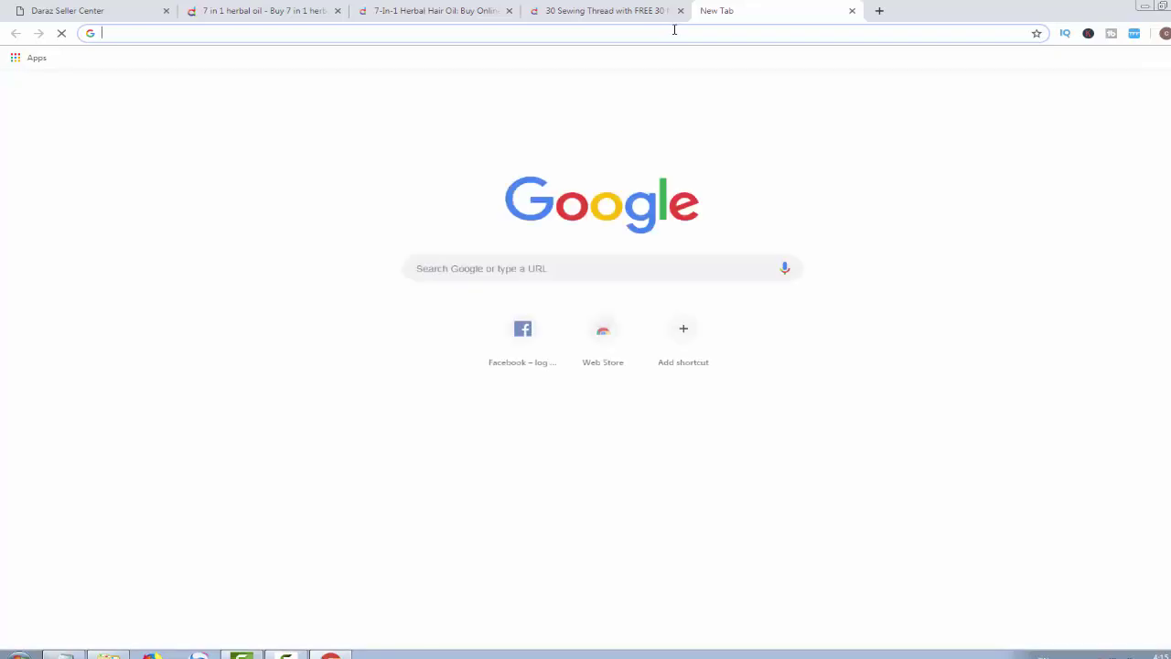
type("com")
type("b")
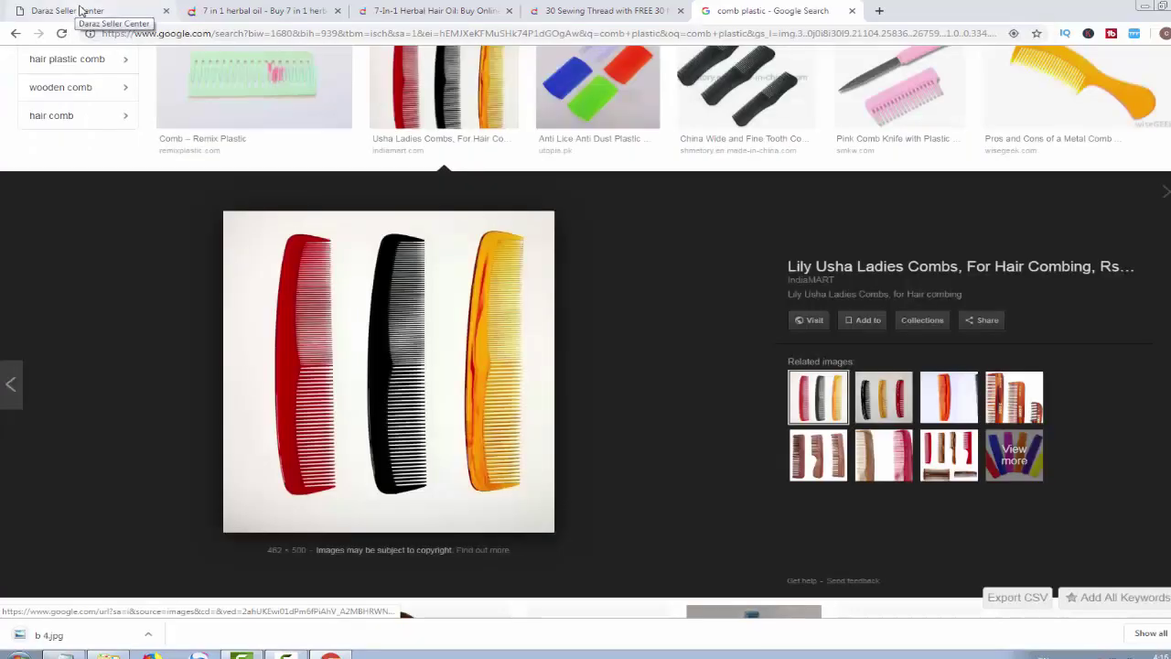
Return to Daraz Seller Center and upload the downloaded comb picture to the product's images
left_click(82, 11)
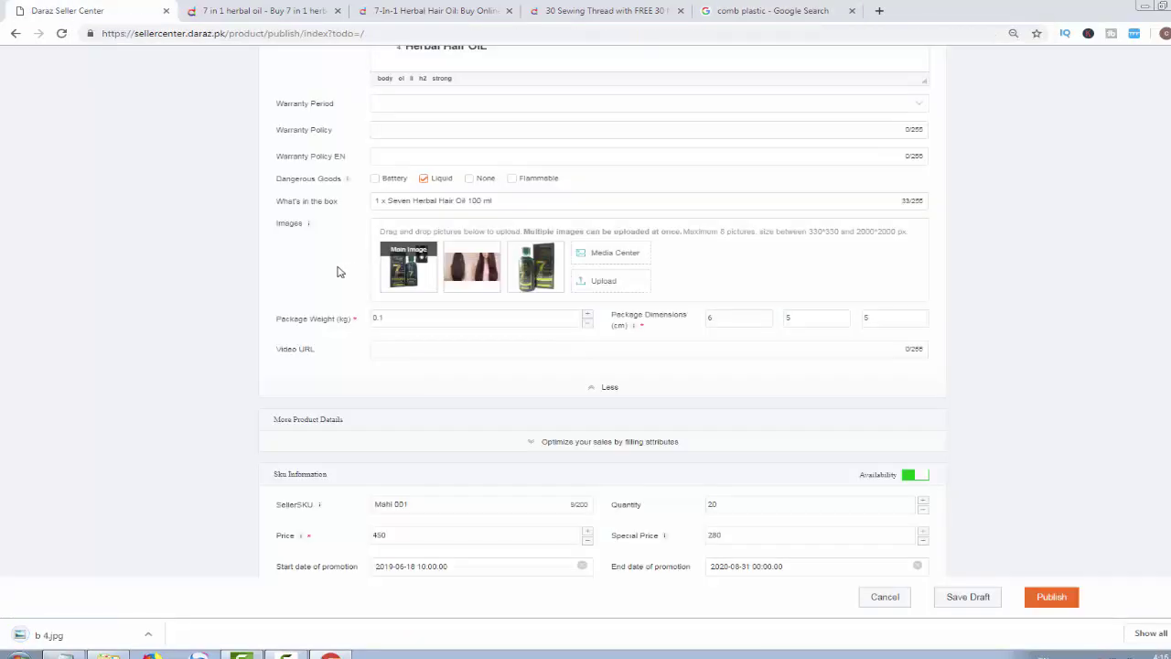
left_click(628, 287)
double_click(676, 111)
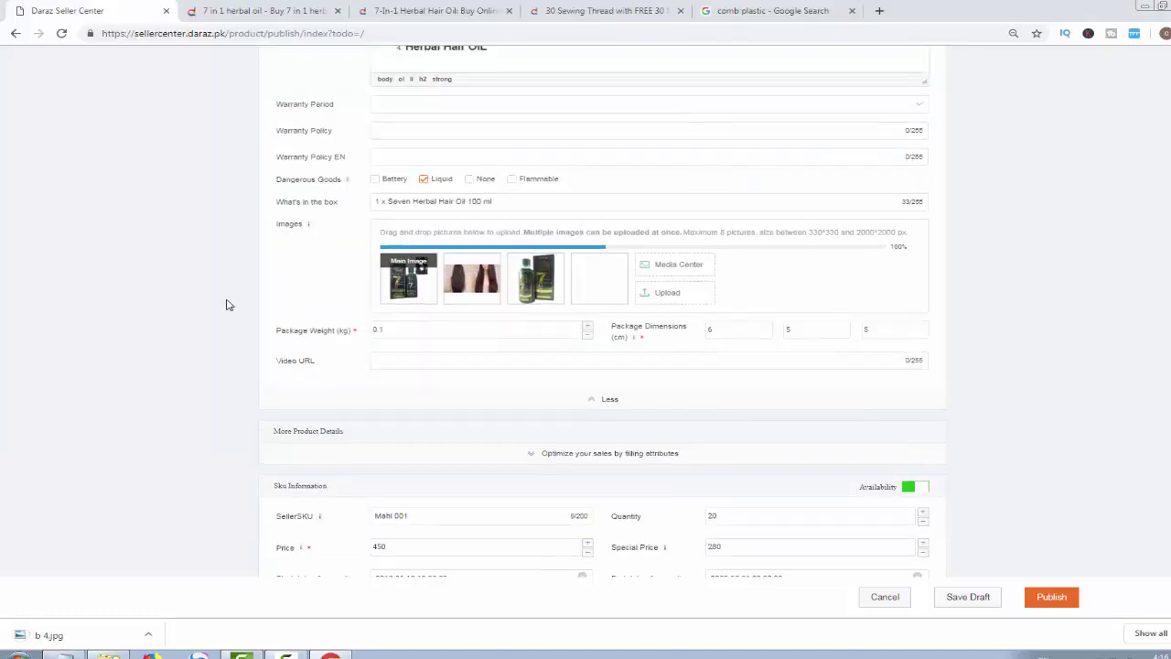
Insert the line "Seven Herbal Oil wirh FREE 2 PLASTIC COMBS" above the first paragraph of the Product Description
scroll(228, 302, "up", 2)
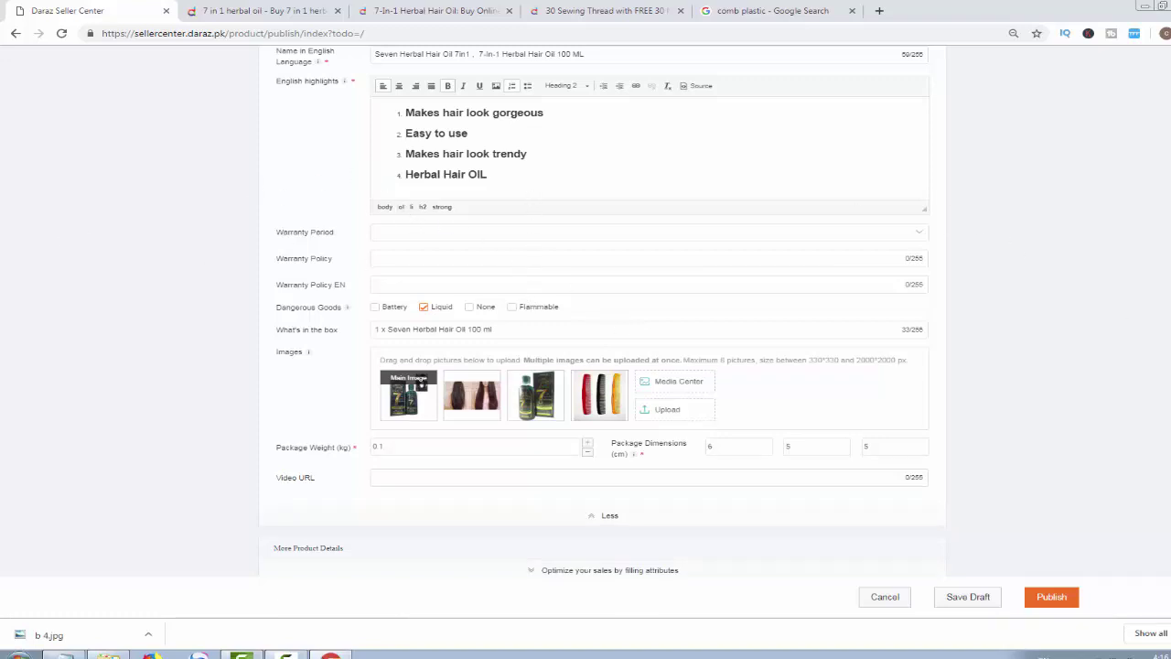
scroll(1038, 350, "up", 10)
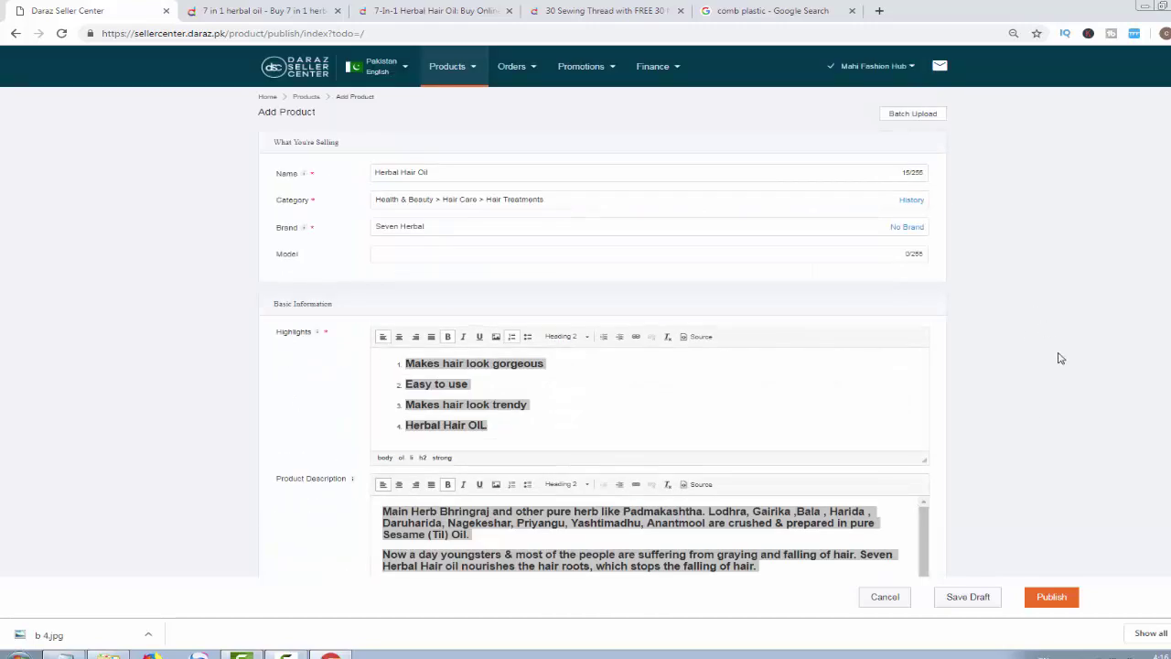
left_click(826, 541)
left_click_drag(920, 549, 922, 578)
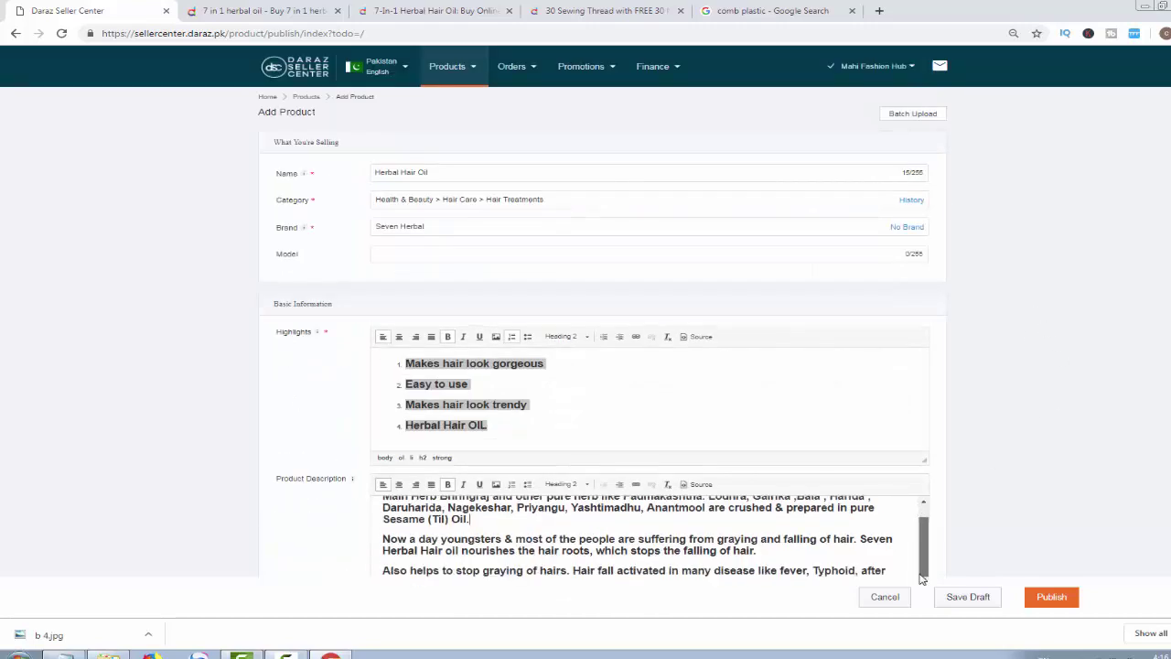
left_click(379, 500)
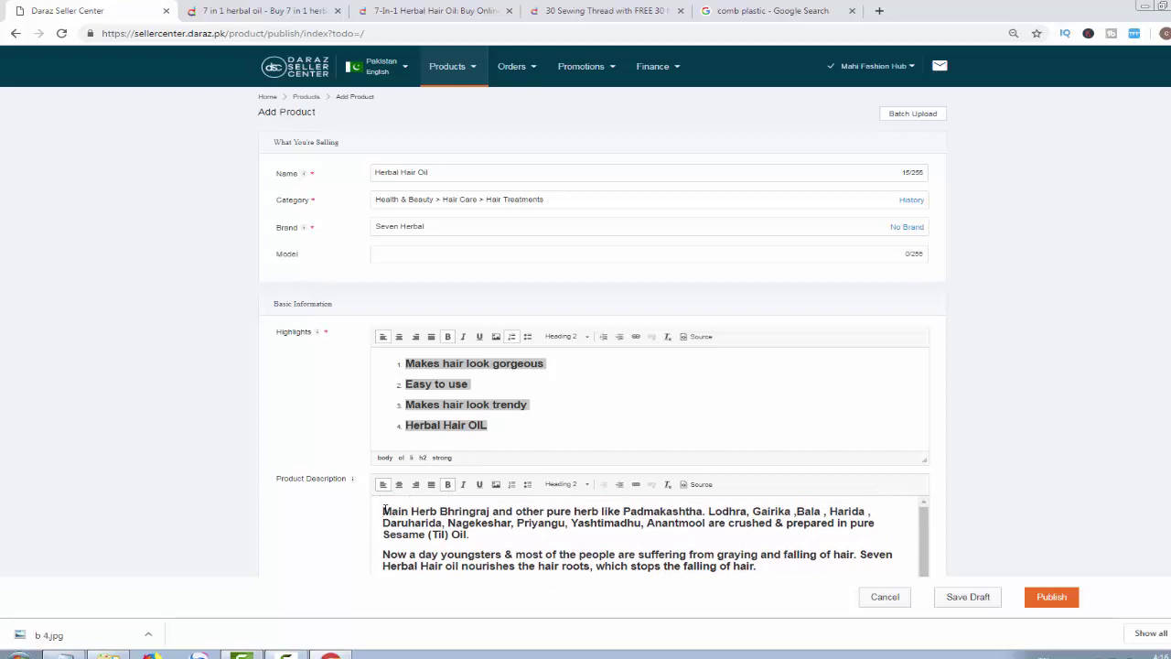
key("Return")
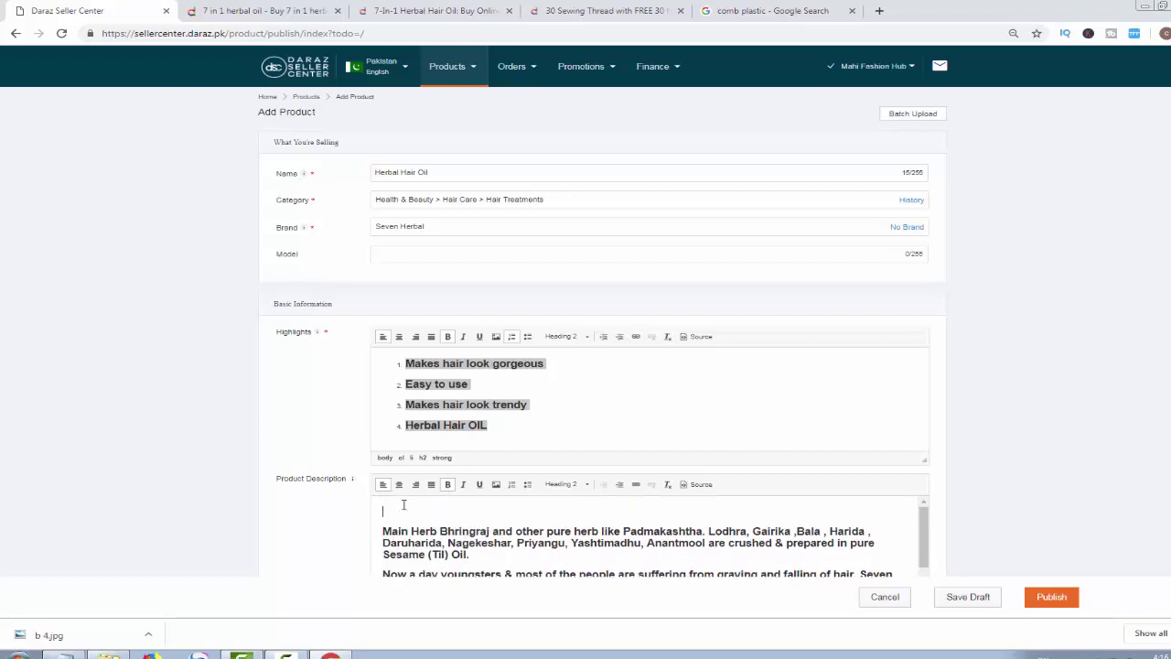
type("Seven Herbal Oil wirh FRE")
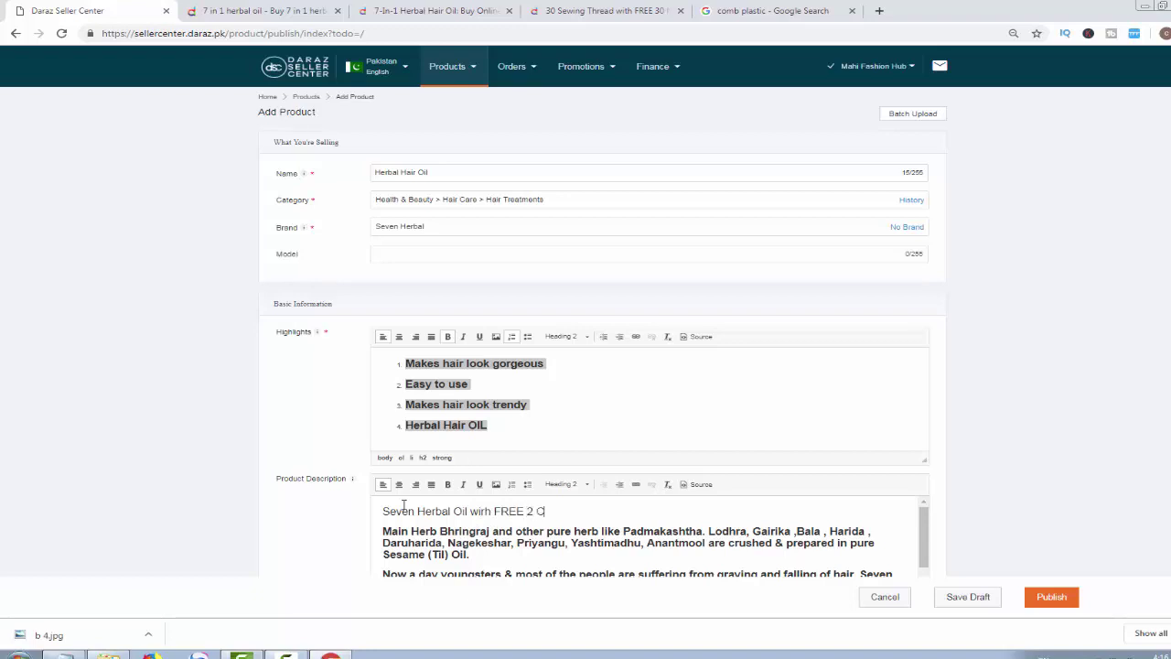
type("E 2 C")
key("BackSpace")
type("PLASTIC COMB")
Append "+ free 2 plastic Combs" to the box contents and move the comb picture to second place among the images
scroll(404, 506, "down", 5)
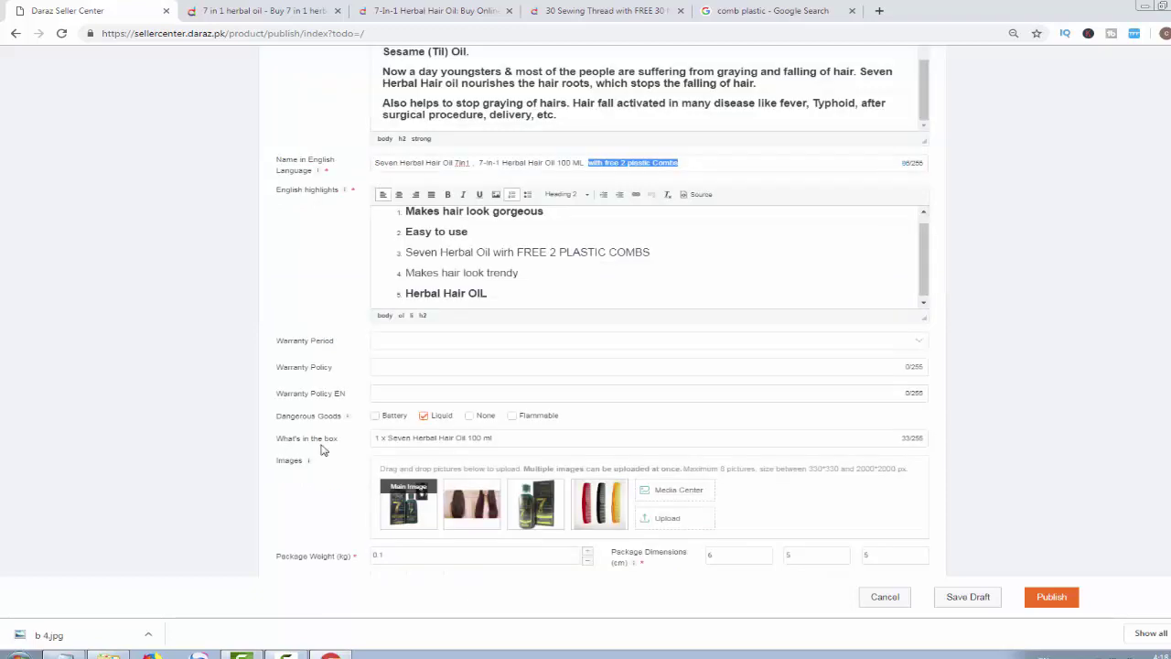
left_click(525, 440)
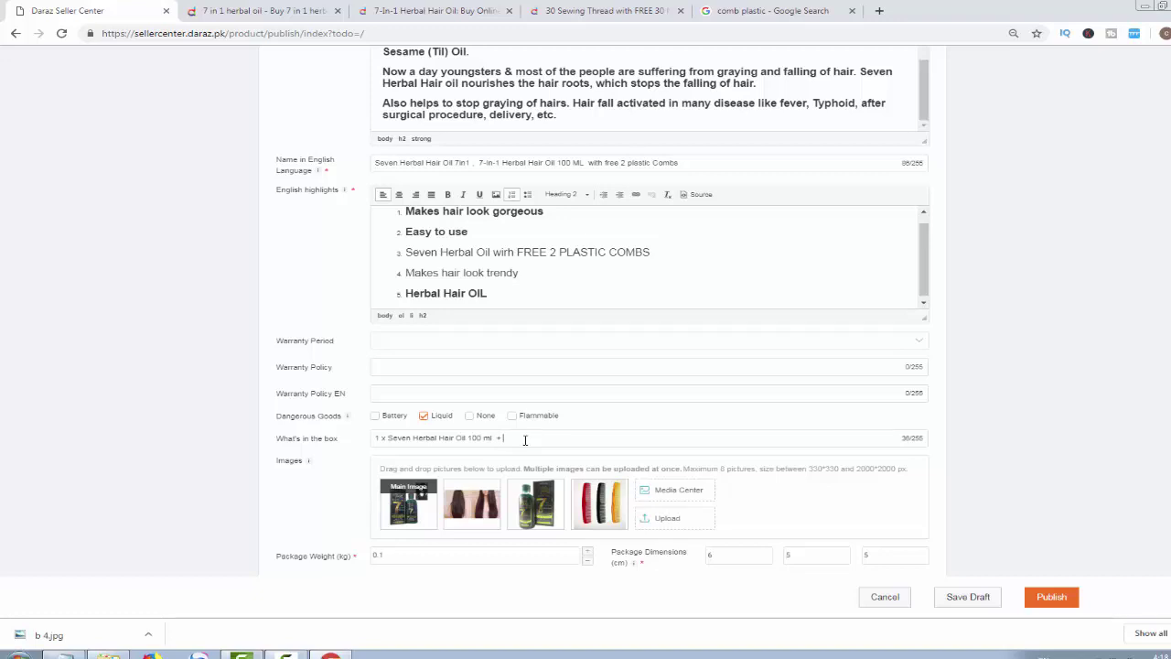
type("with free 2 plastic Combs")
key("BackSpace")
key("BackSpace")
key("BackSpace")
key("BackSpace")
key("BackSpace")
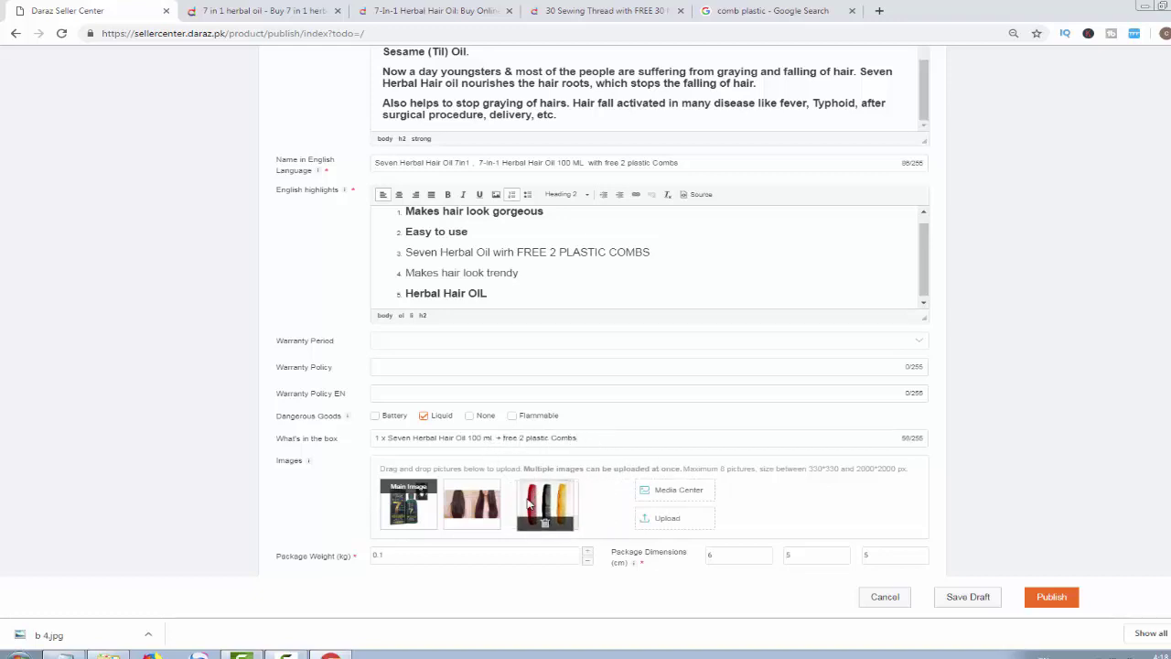
left_click_drag(482, 499, 485, 503)
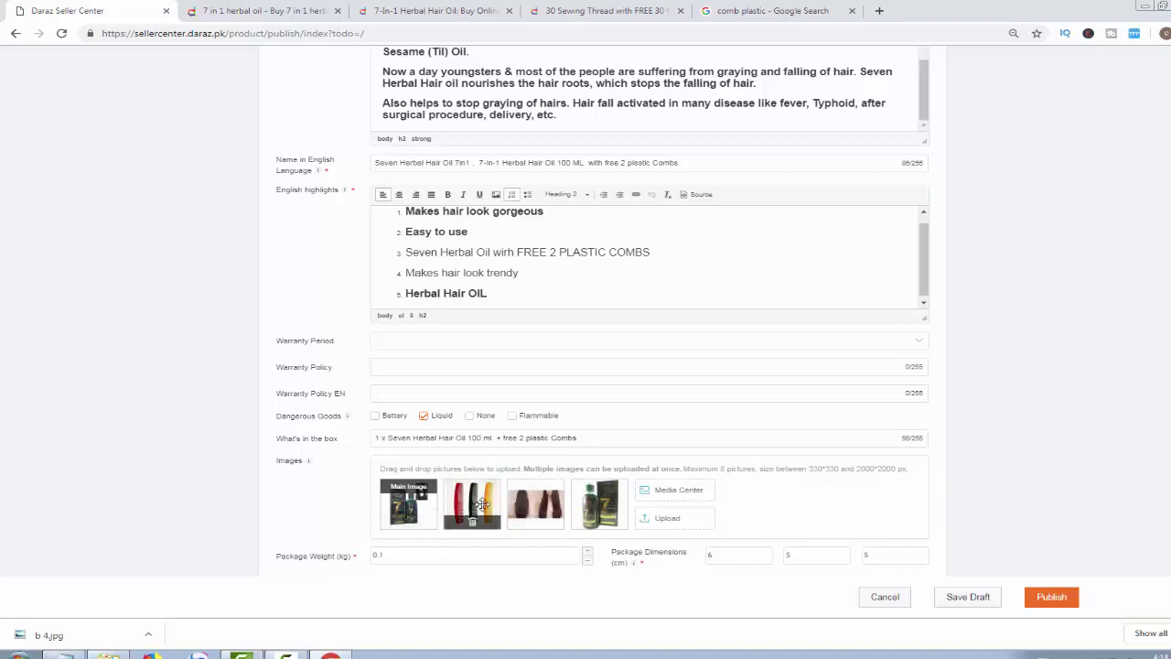
Set the Special Price to 299 and publish the product
scroll(203, 474, "down", 2)
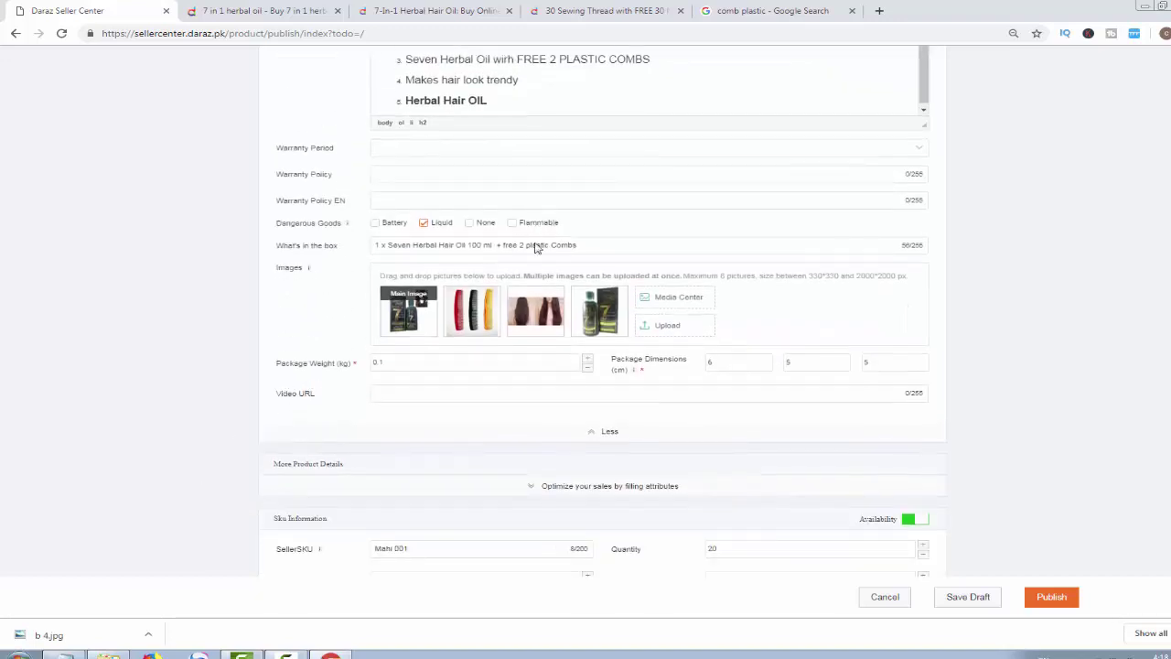
scroll(520, 256, "down", 2)
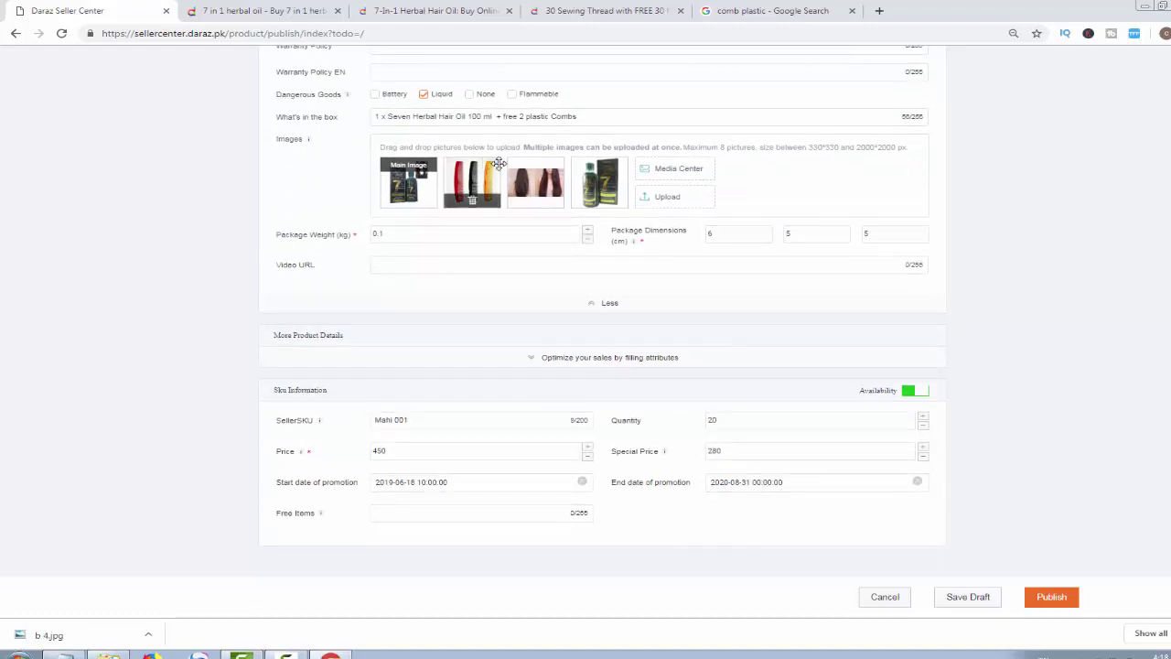
scroll(654, 328, "down", 1)
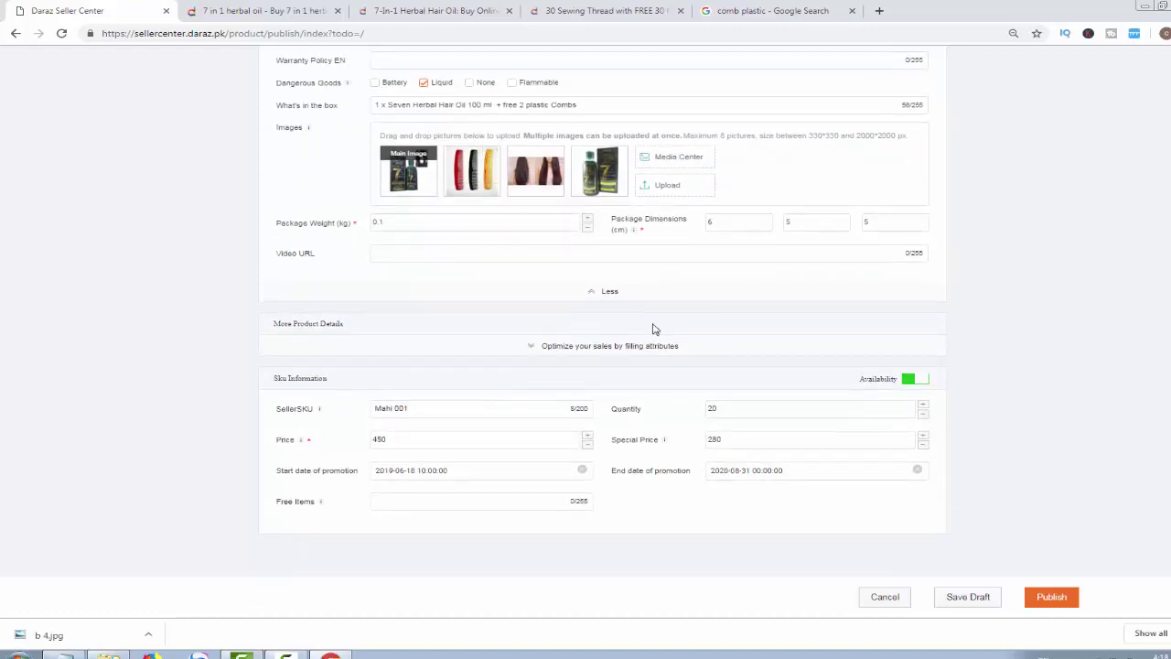
double_click(748, 440)
type("300")
mouse_move(475, 188)
left_click(1052, 598)
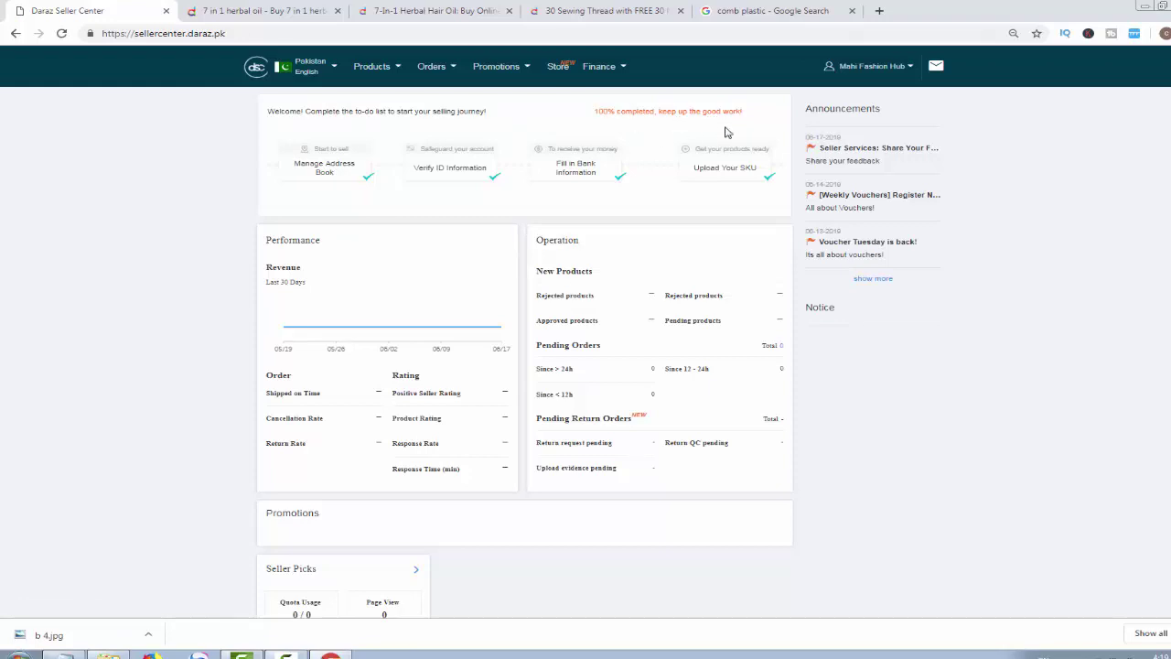
Open the product management overview, check the Herbal Hair Oil listing's visibility, and show the inactive product filters
left_click(373, 68)
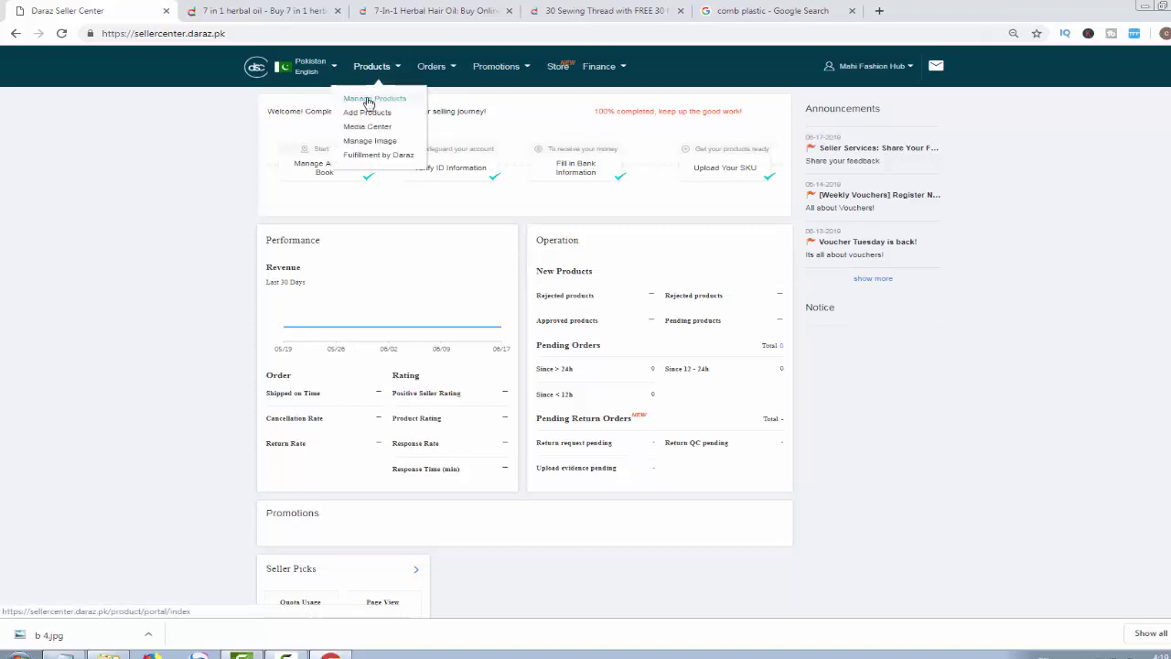
left_click(368, 100)
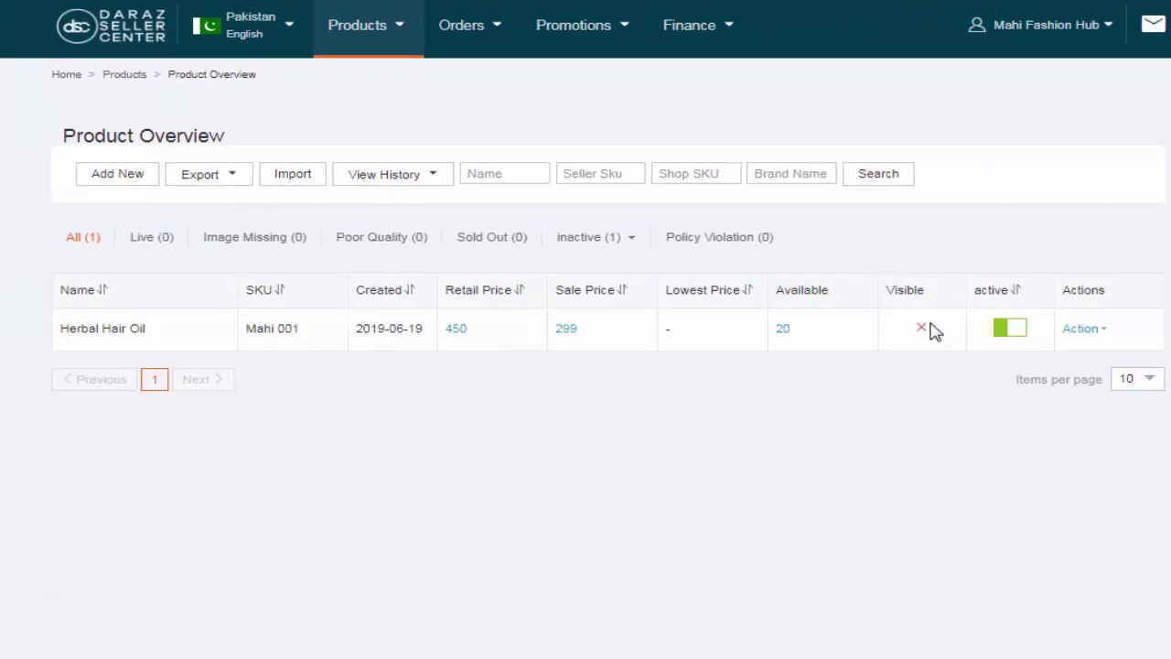
mouse_move(921, 328)
mouse_move(605, 246)
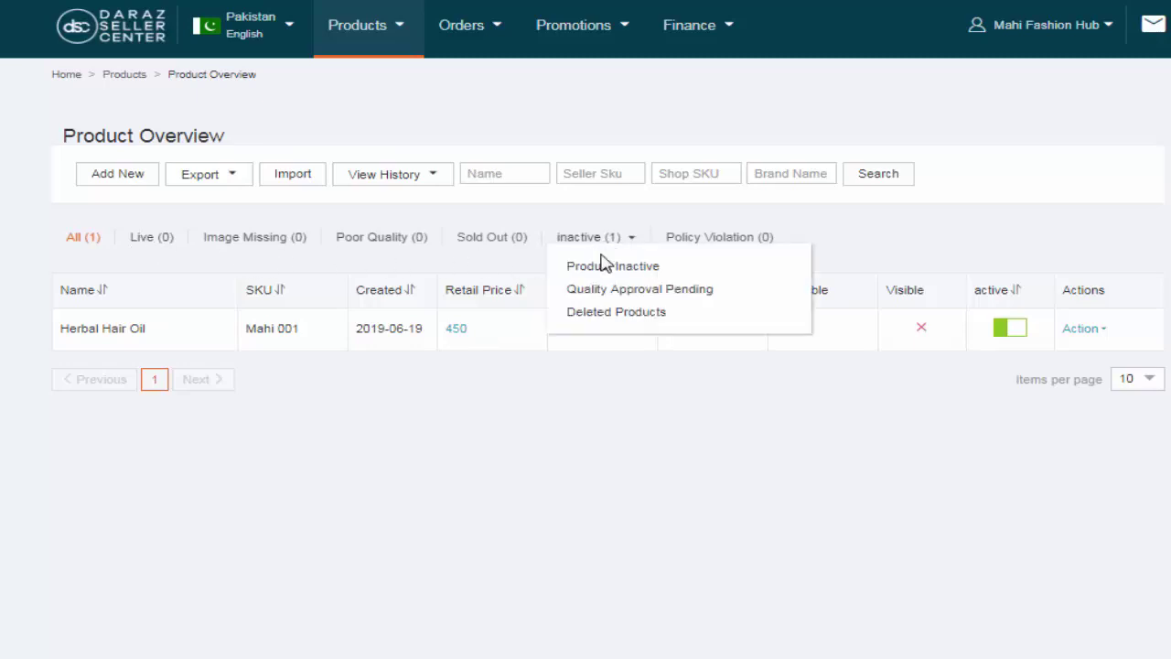